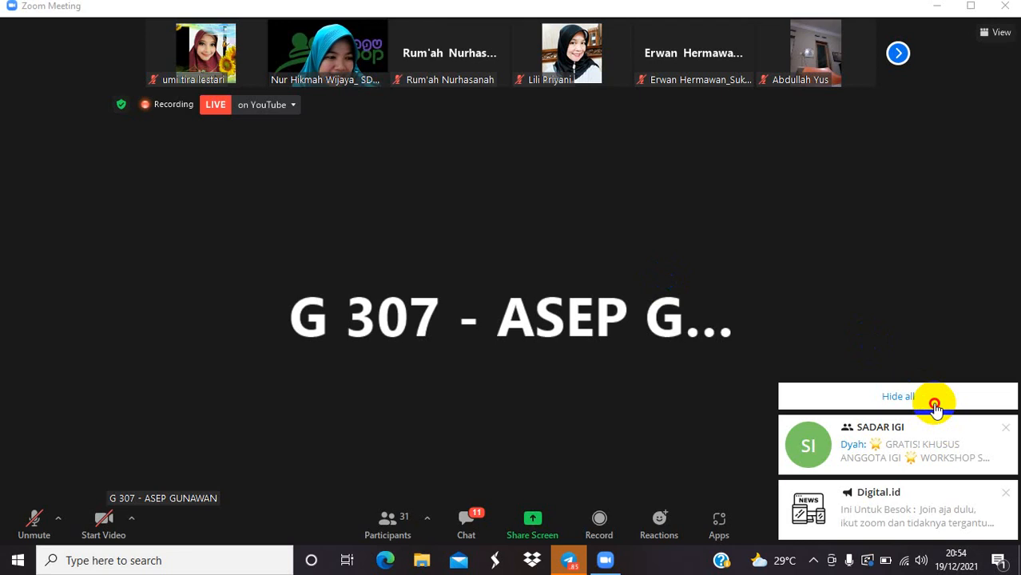
Hide all desktop notifications over the Zoom meeting and collapse the floating participant video panel
left_click(934, 404)
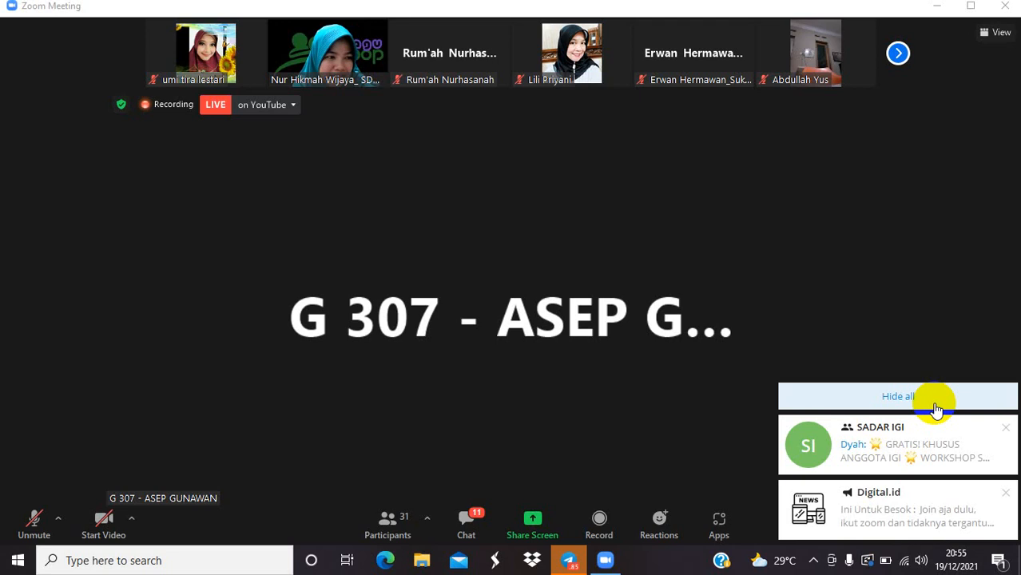
left_click(936, 408)
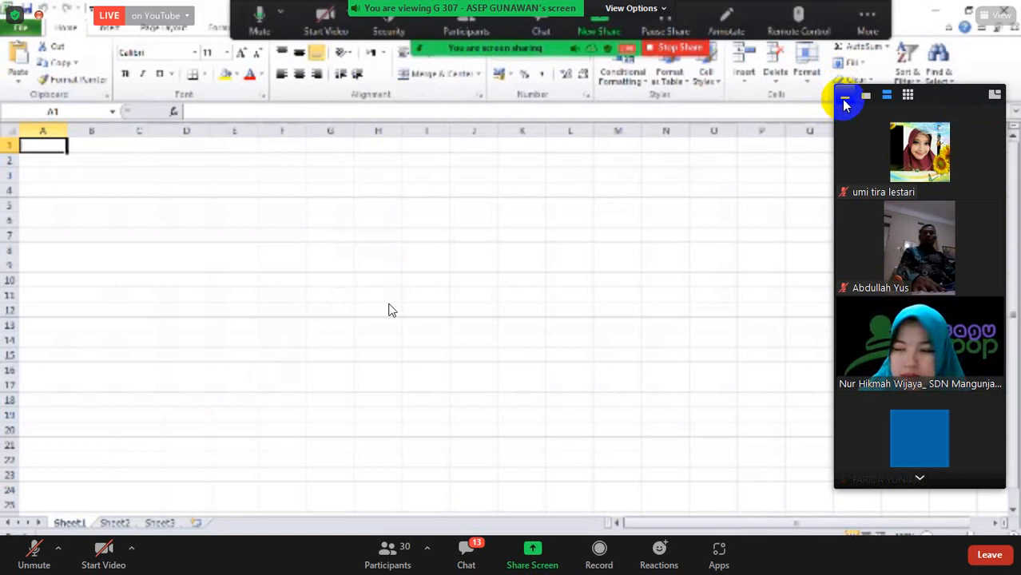
left_click(844, 99)
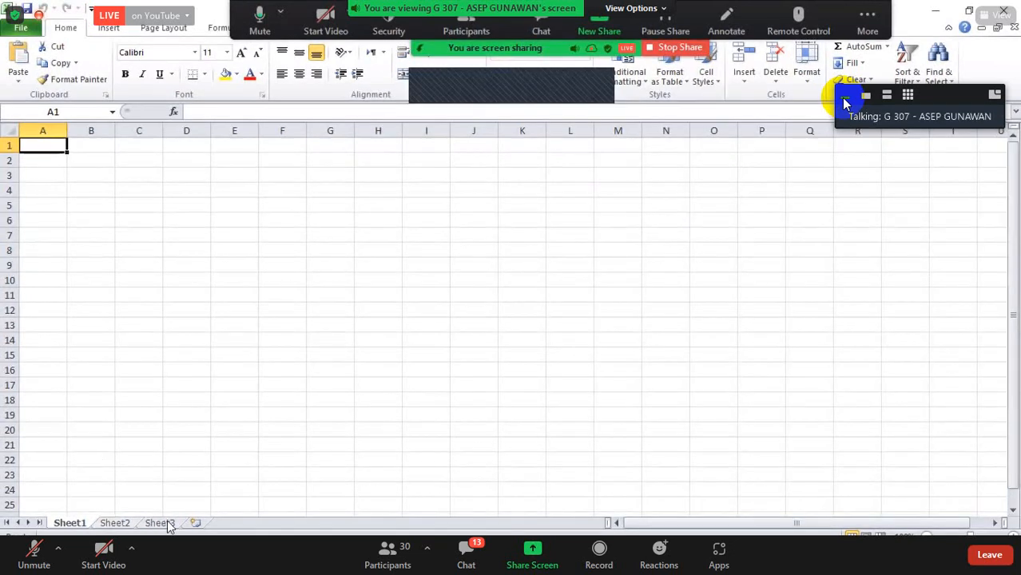
Look through the workbook's default worksheets Sheet1, Sheet2 and Sheet3 by switching between them
left_click(120, 523)
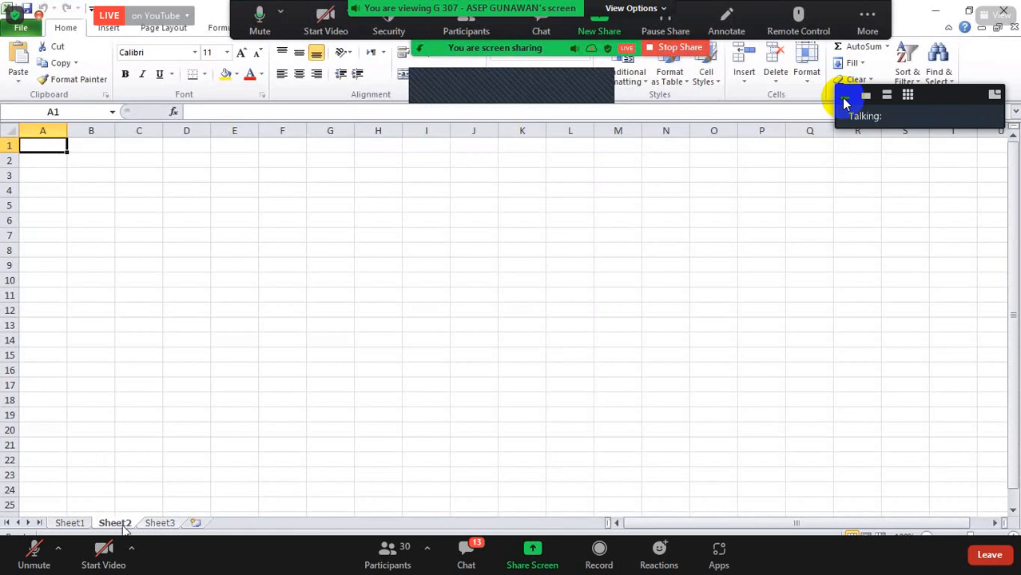
left_click(83, 524)
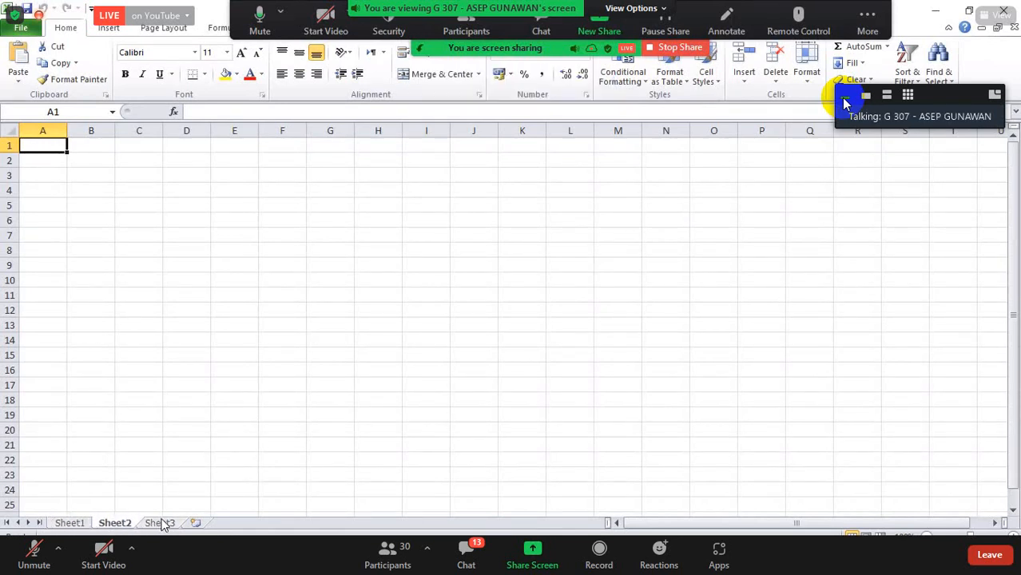
left_click(68, 525)
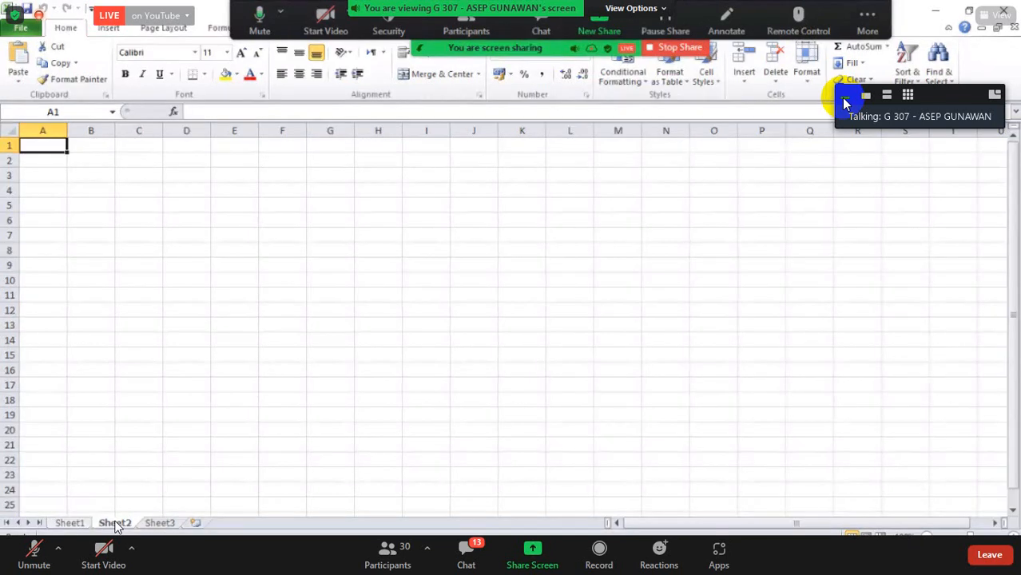
left_click(159, 524)
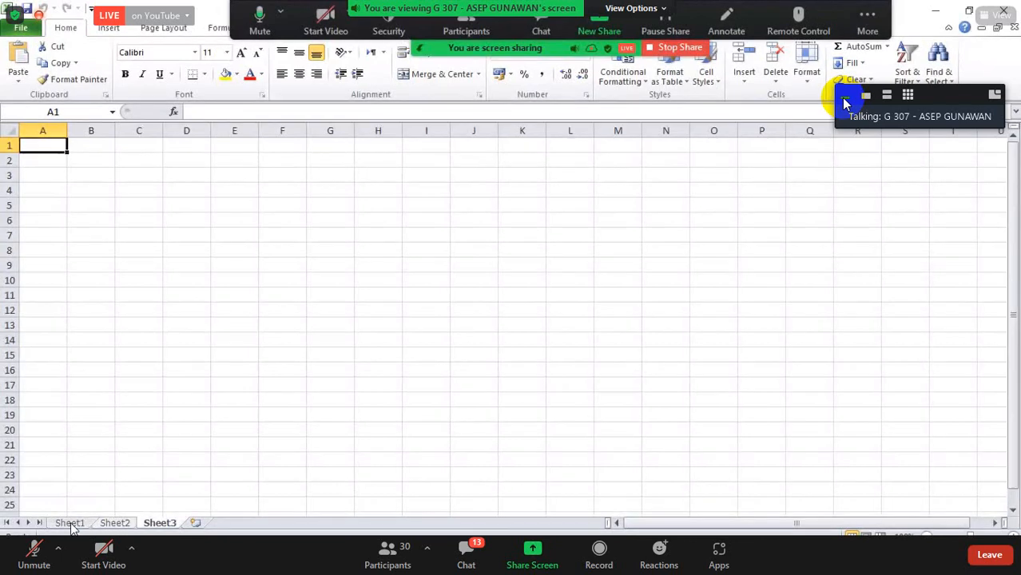
left_click(86, 524)
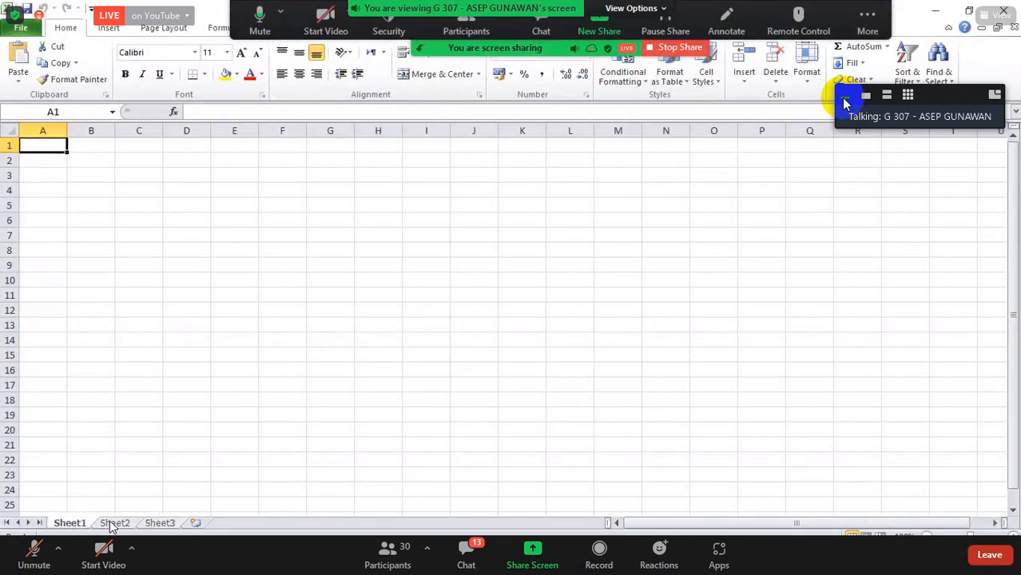
left_click(128, 524)
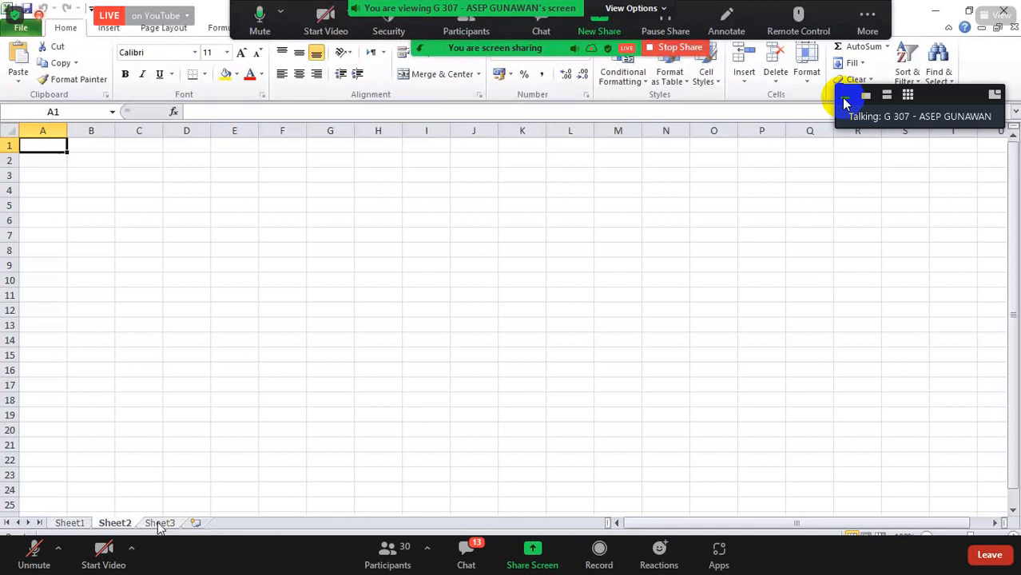
Insert eight new blank worksheets in front of Sheet3
left_click(159, 524)
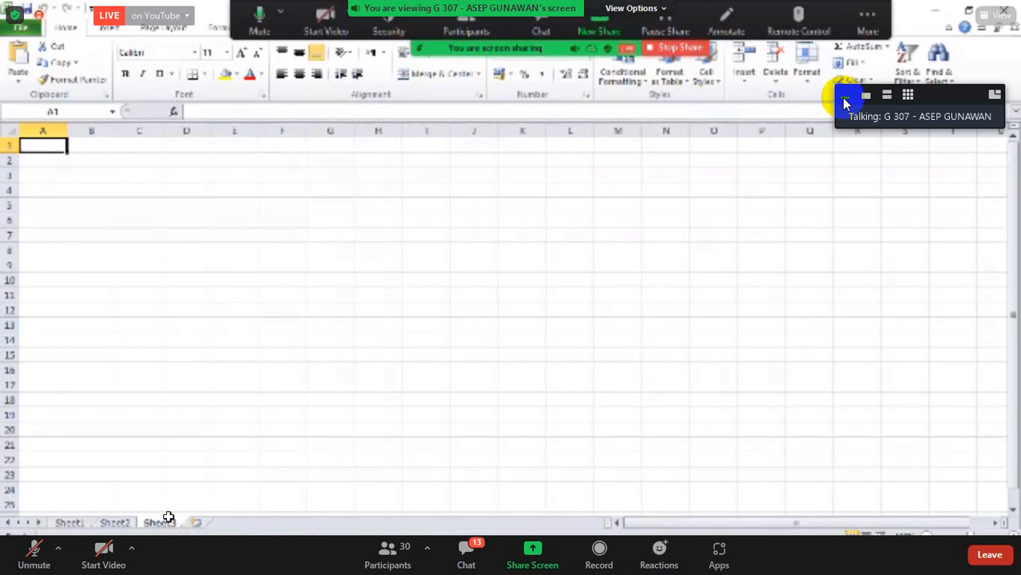
key("shift+F11")
key("shift+F11")
key("shift+F11")
key("shift+F11")
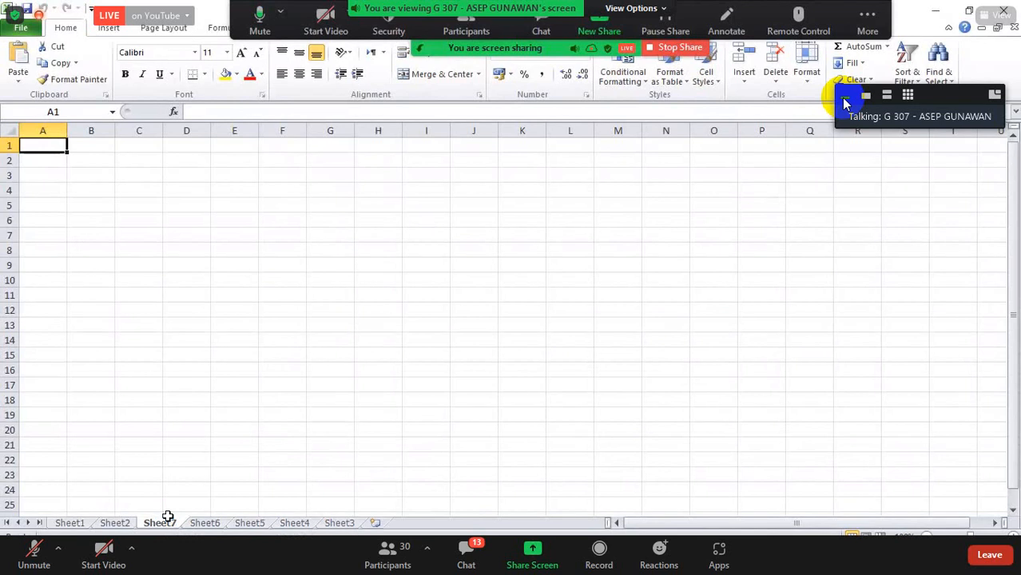
key("shift+F11")
key("shift+F11")
key("shift+F11")
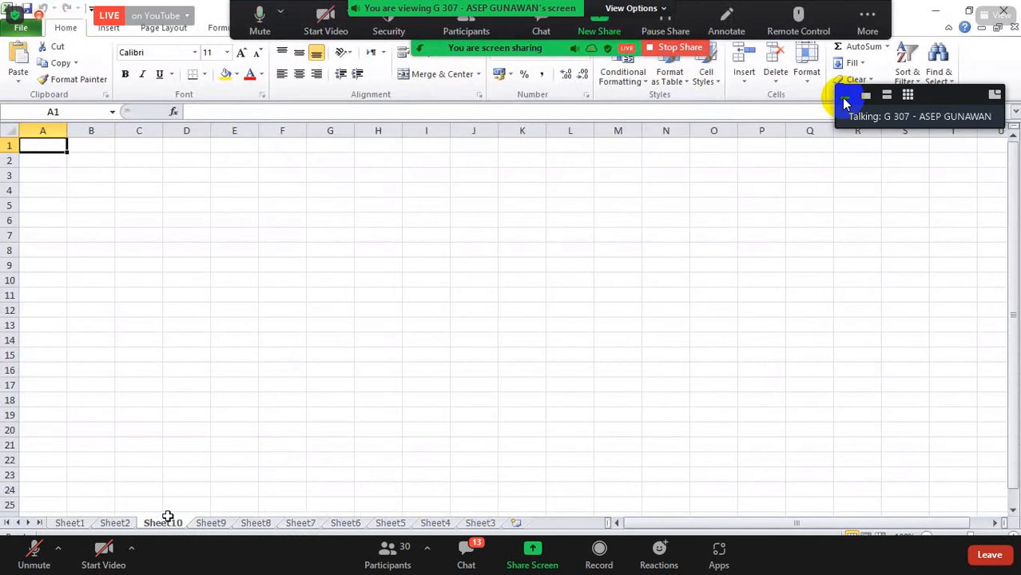
key("shift+F11")
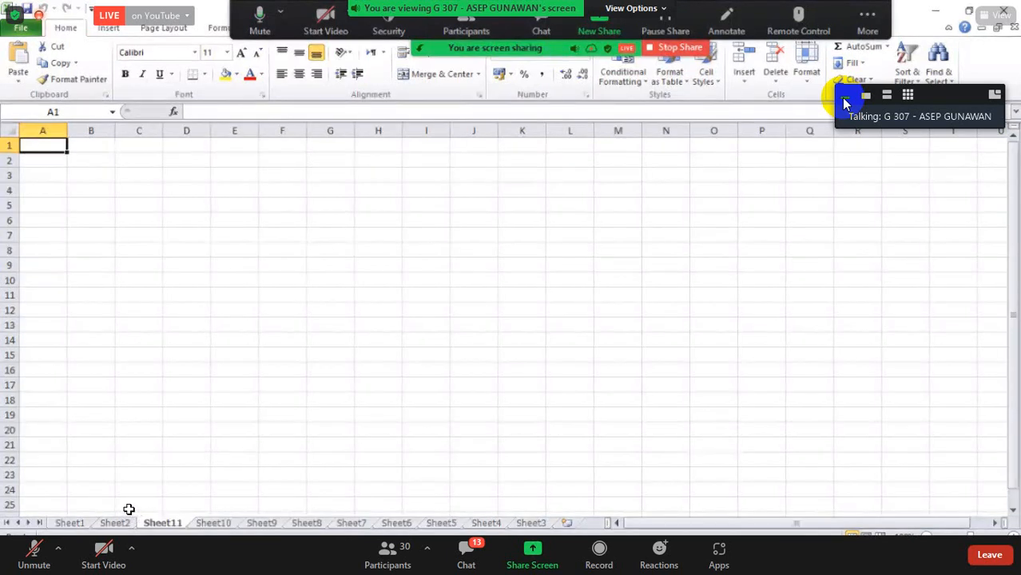
Rename the last worksheet, Sheet3, as DAFTAR SISWA
left_click(89, 524)
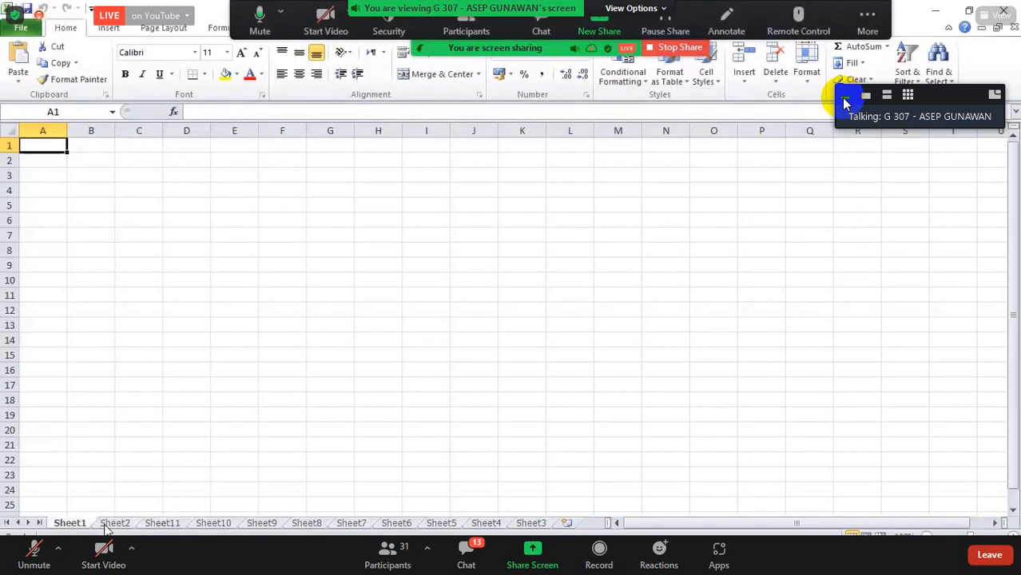
left_click(109, 524)
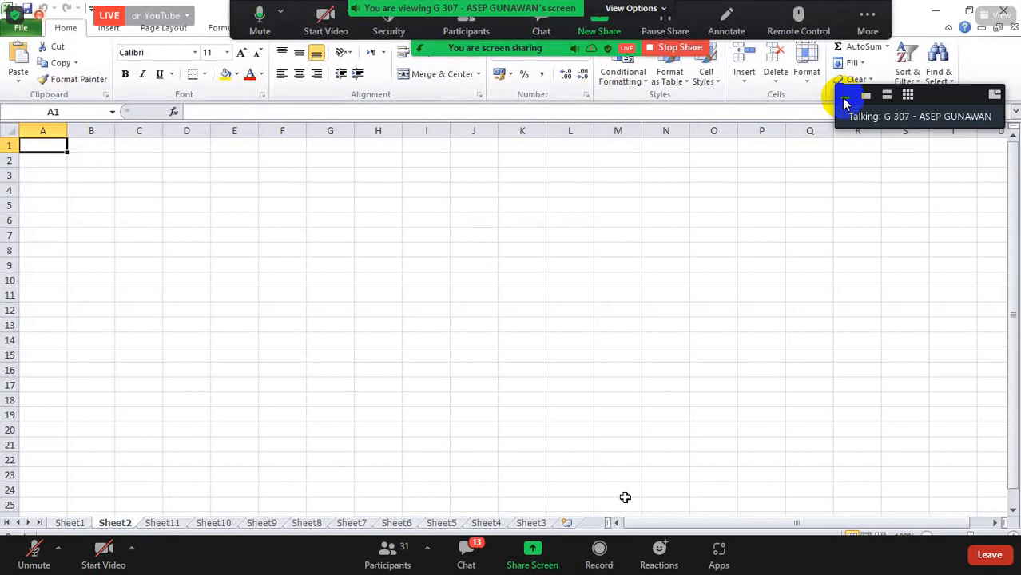
left_click(530, 525)
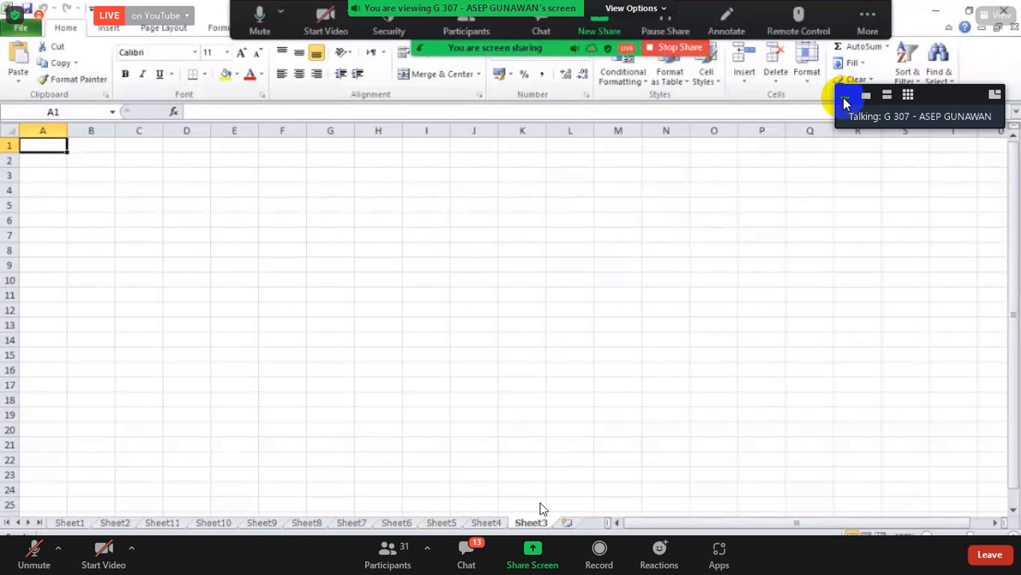
right_click(531, 522)
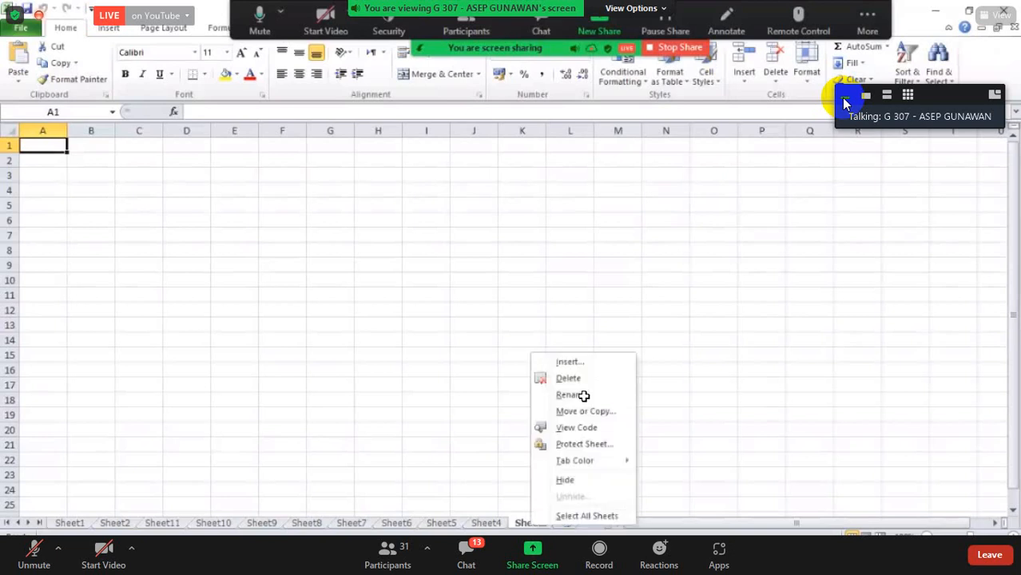
left_click(584, 397)
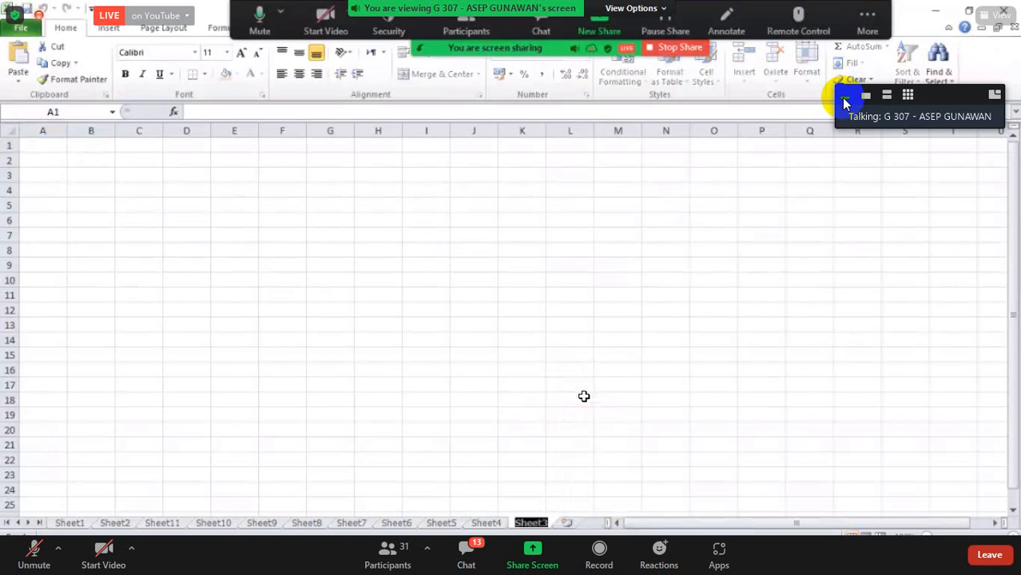
type("DAFTAR SI")
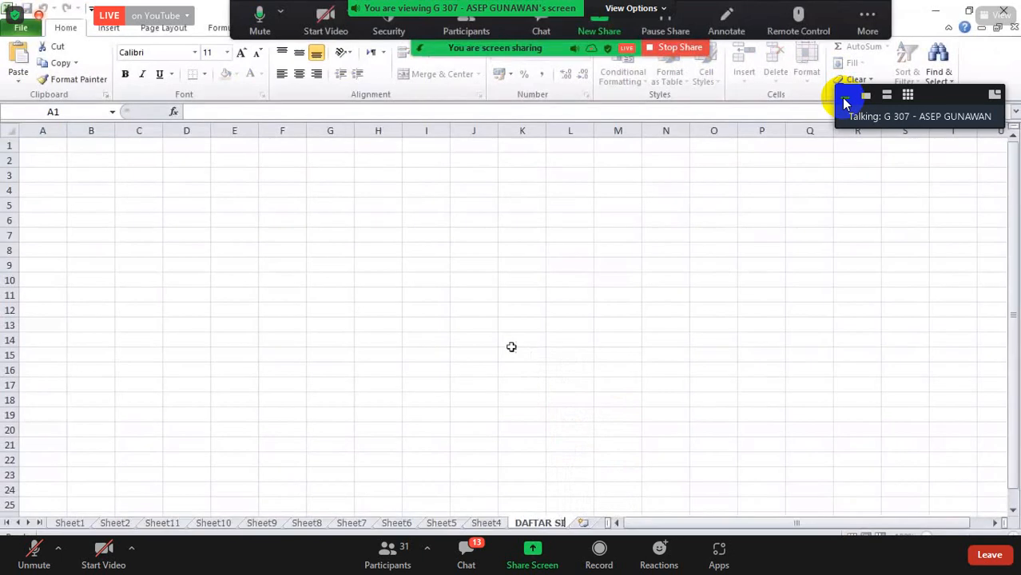
type("SWA")
left_click(584, 397)
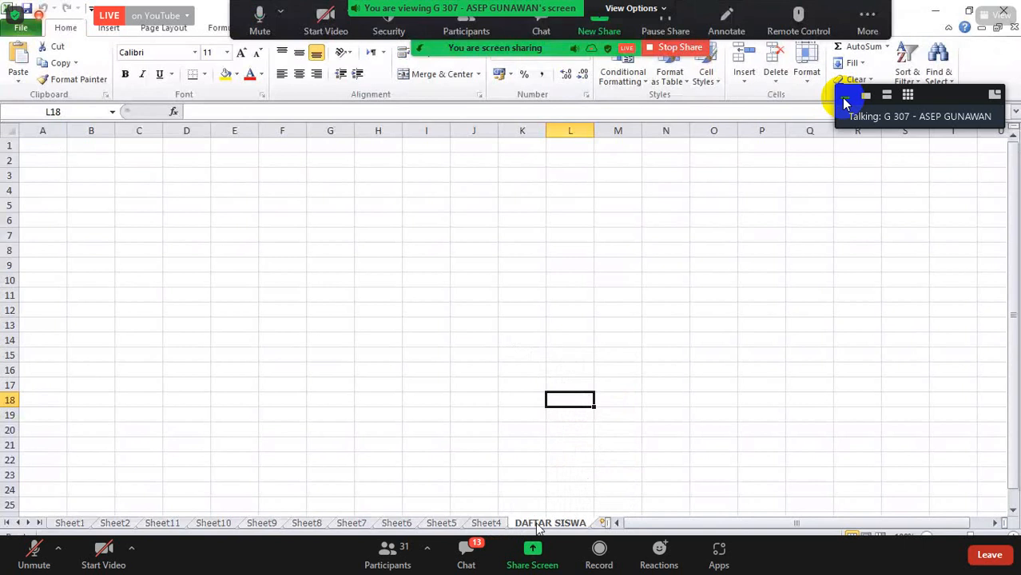
Rename Sheet4 as KELAS VI, editing the name directly on its sheet label
left_click(489, 525)
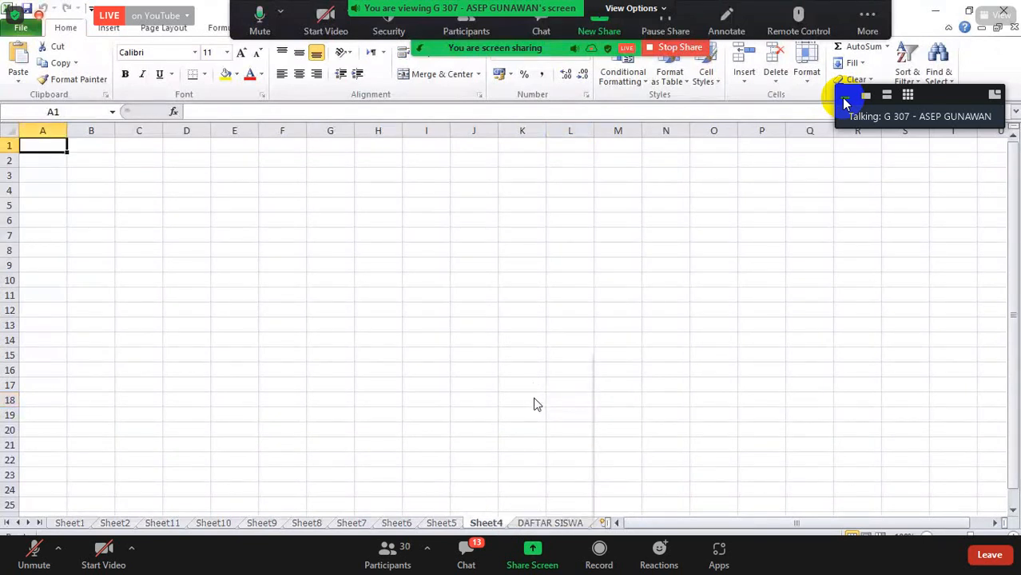
right_click(489, 524)
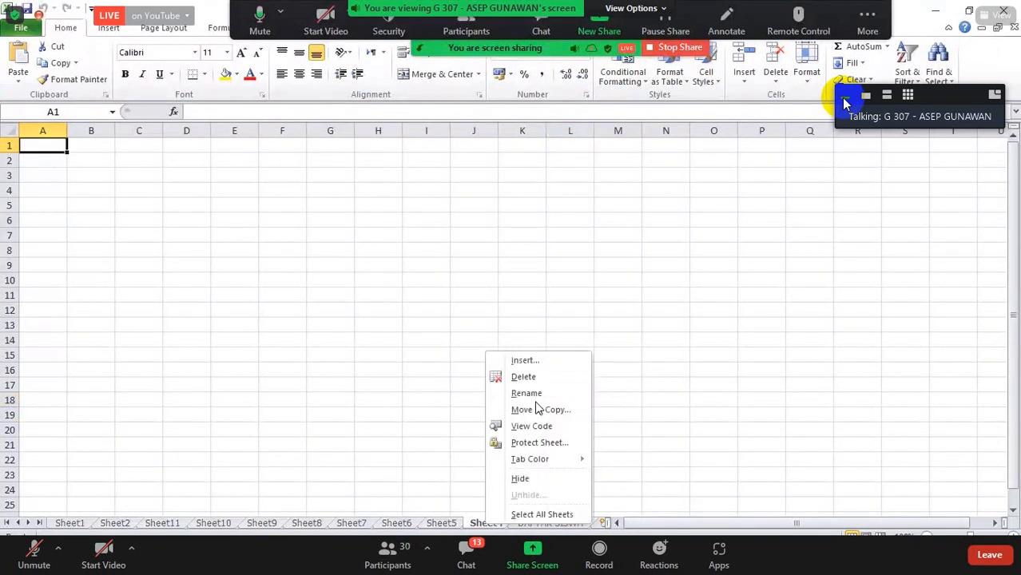
left_click(457, 464)
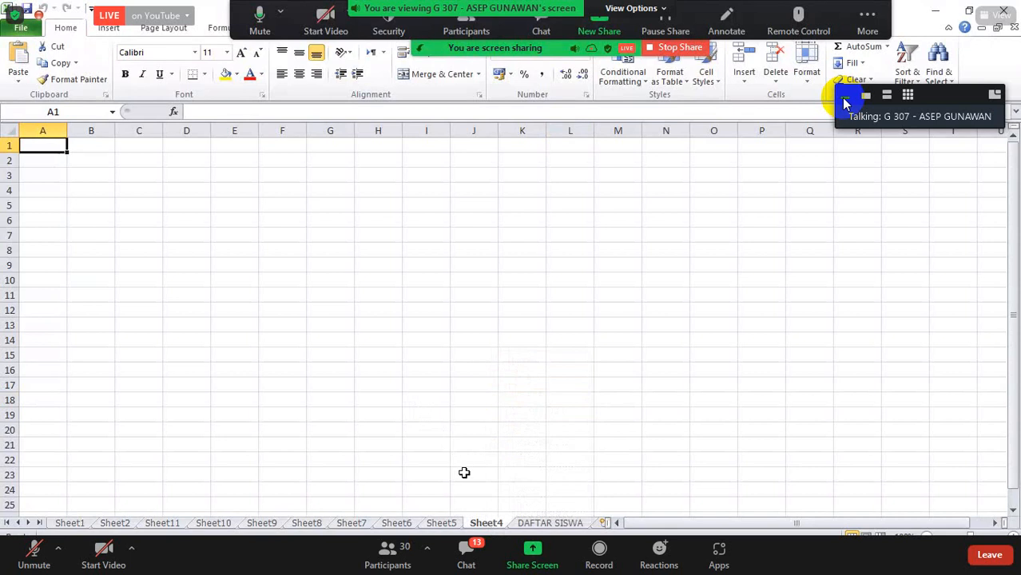
double_click(486, 523)
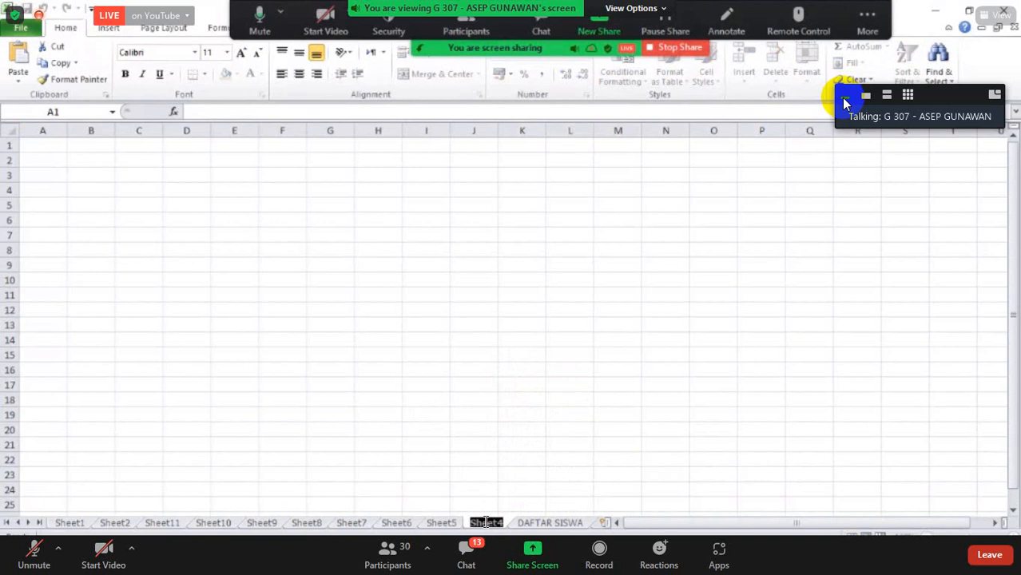
type("KELA")
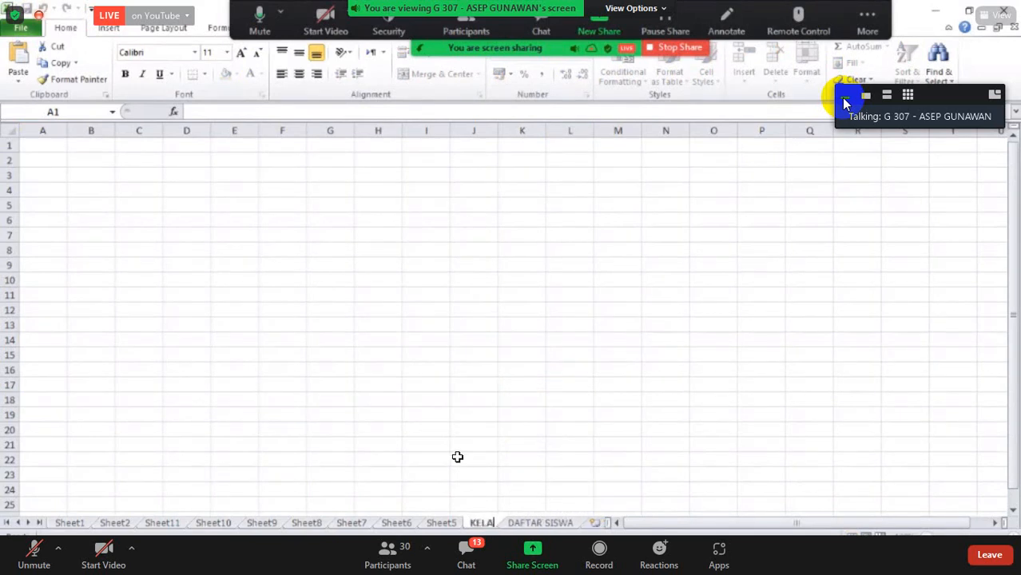
type("S VI")
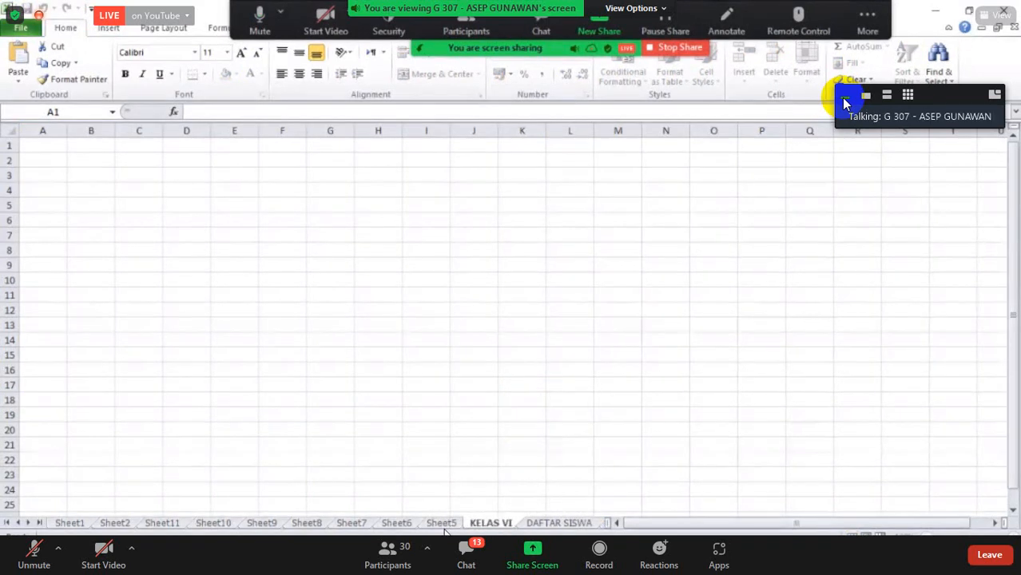
key("Return")
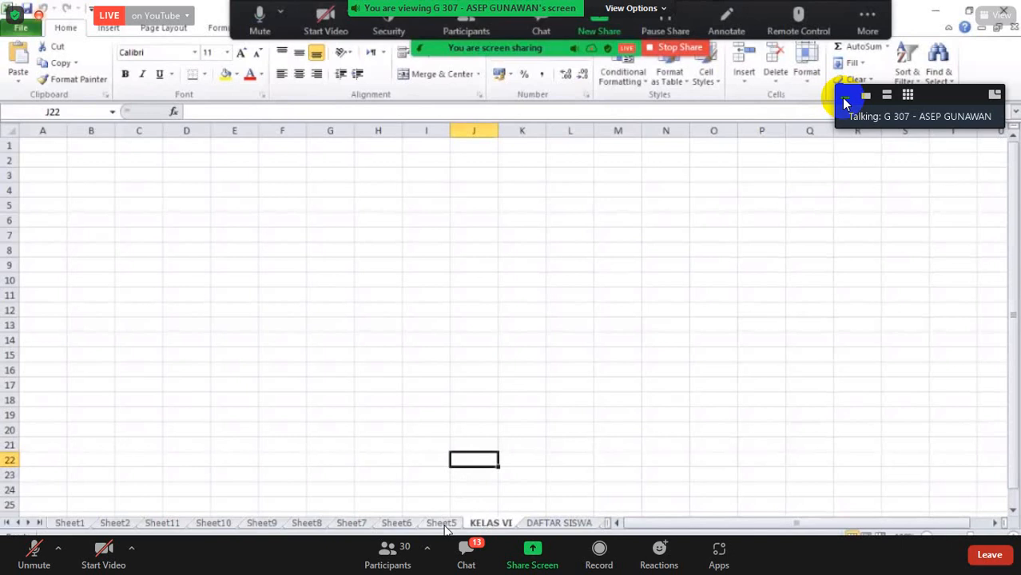
Rename Sheet5 as KELAS V
double_click(442, 523)
type("KEL")
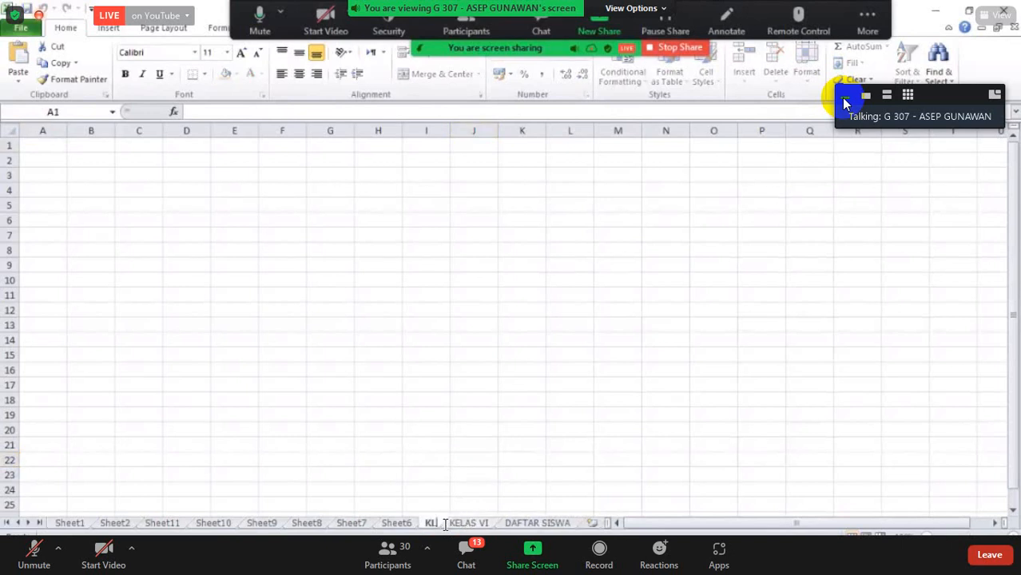
type("AS V")
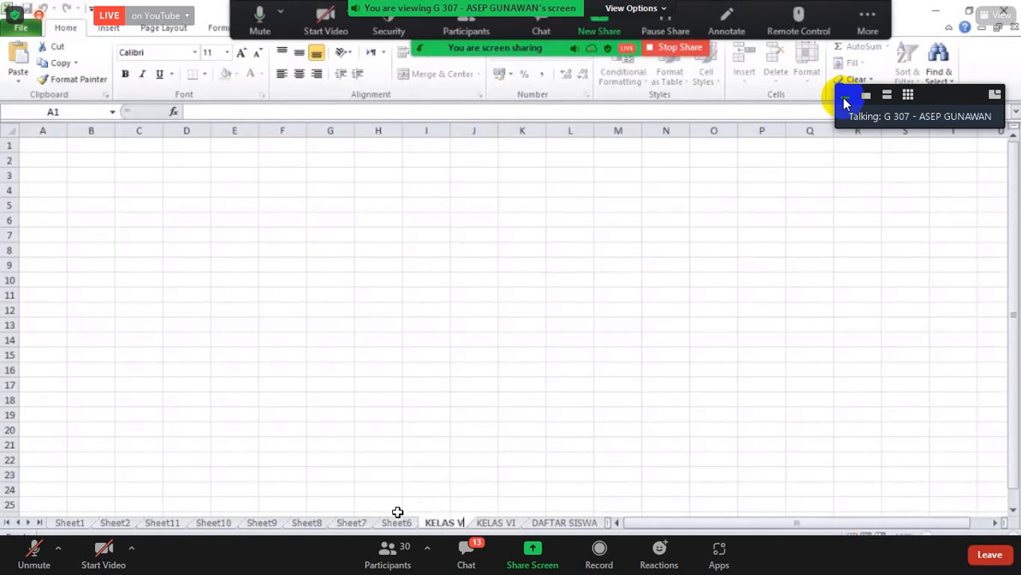
left_click(407, 481)
Rename Sheet6 as KELAS IV
double_click(397, 523)
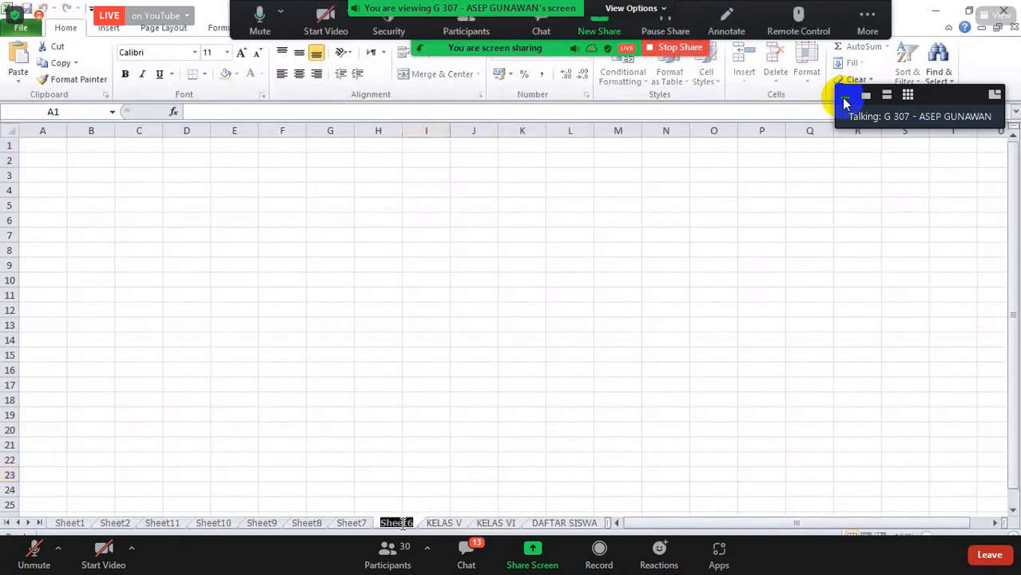
type("KELAS IV")
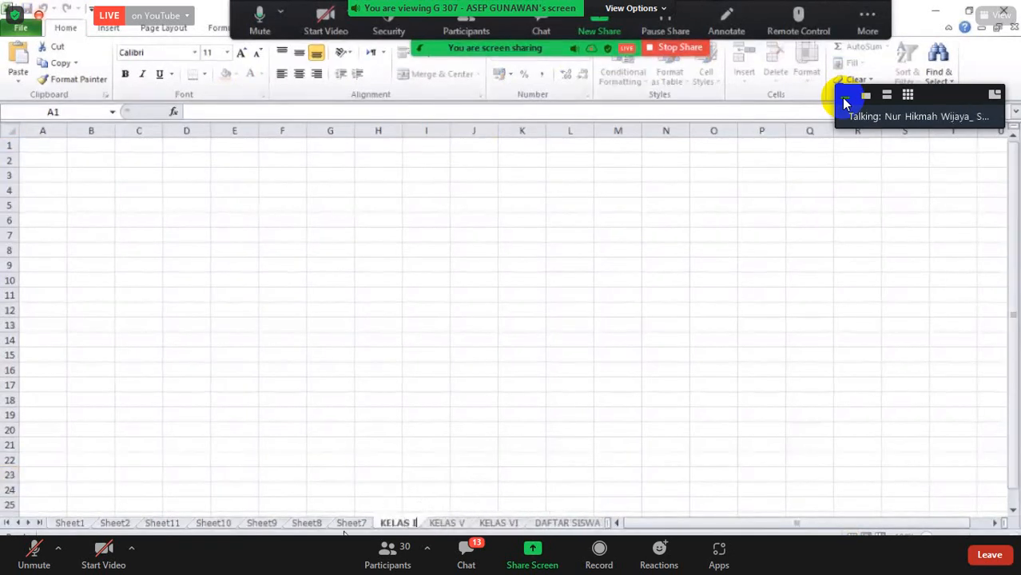
left_click(356, 503)
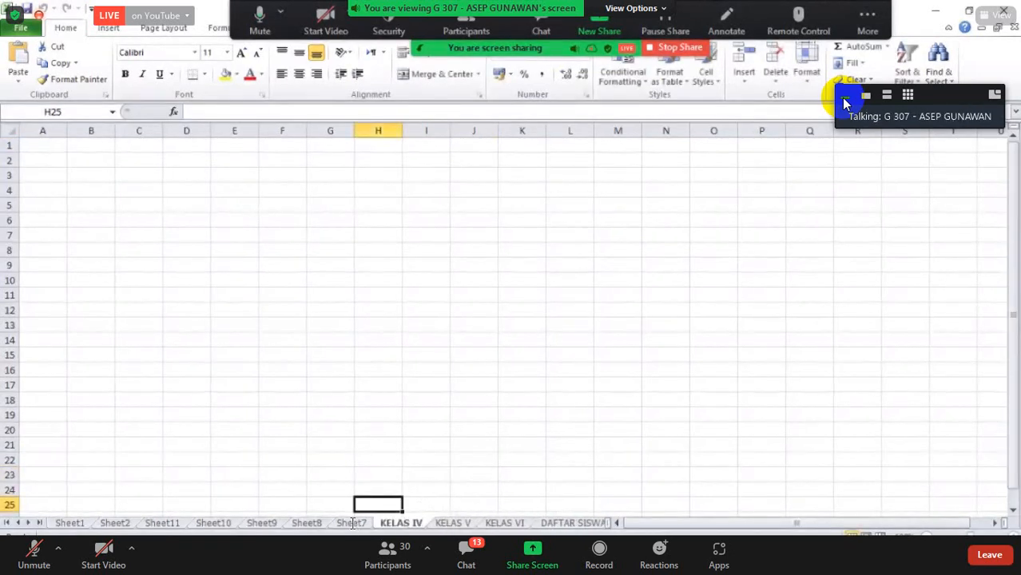
Rename Sheet7 as KELAS III
left_click(351, 523)
double_click(351, 524)
type("KELAS")
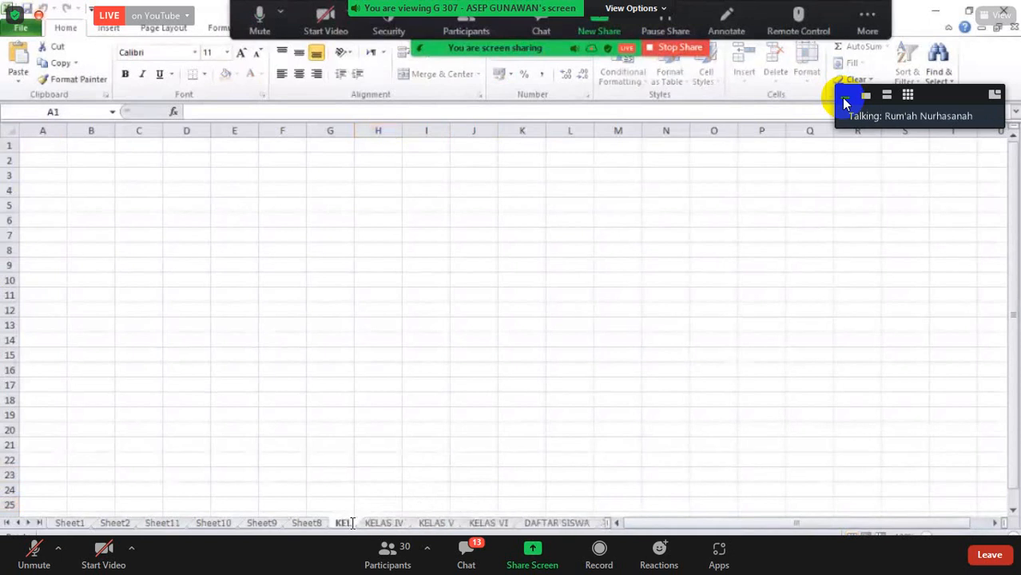
type(" III")
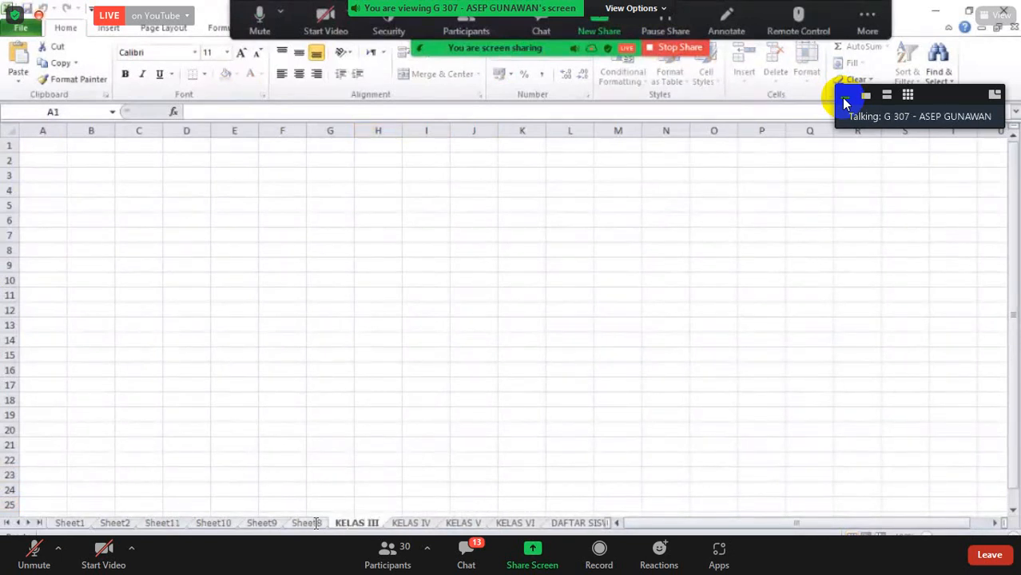
key("Return")
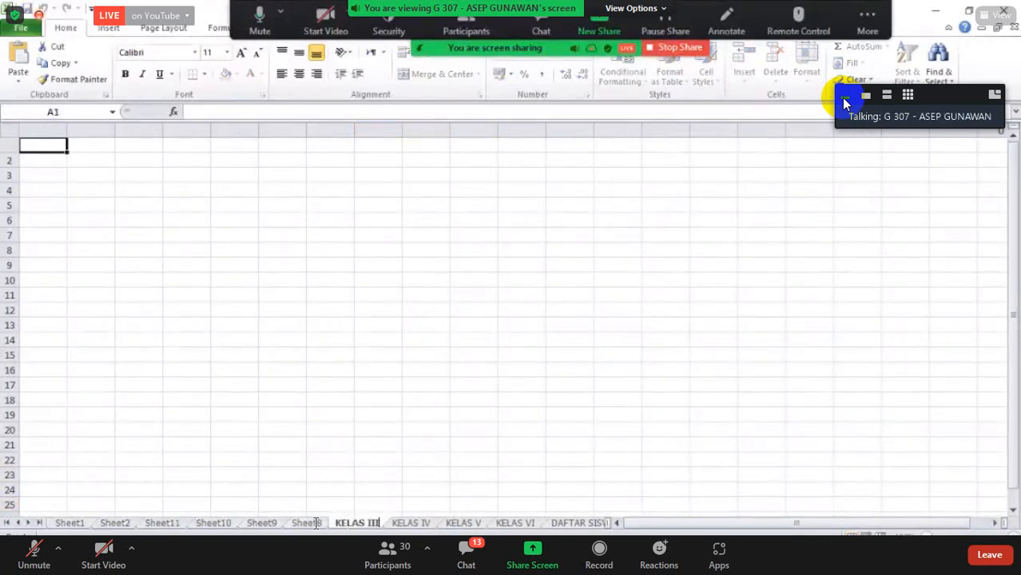
Rename Sheet8 as KELAS II
double_click(306, 524)
type("KELAS ")
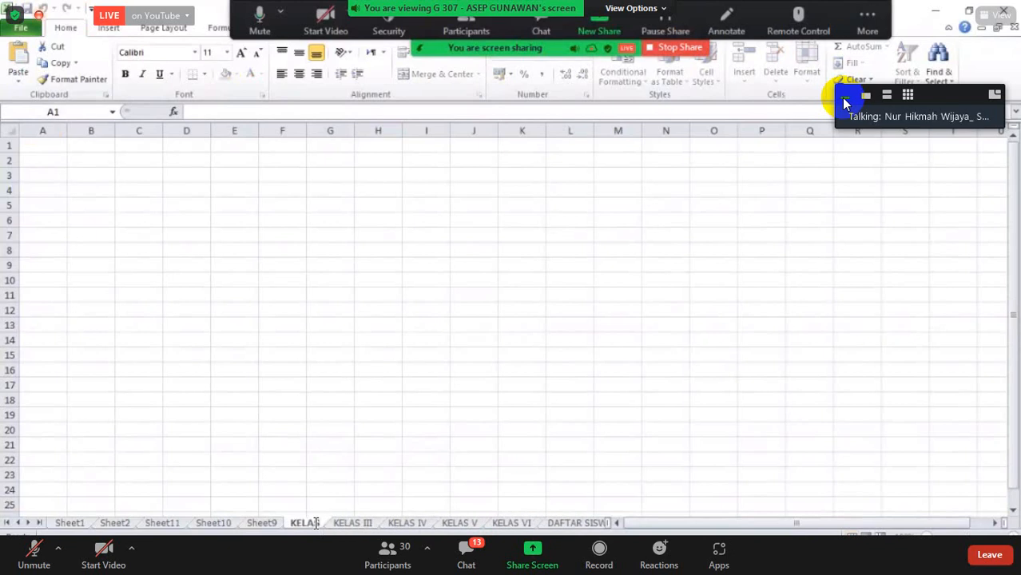
type("II")
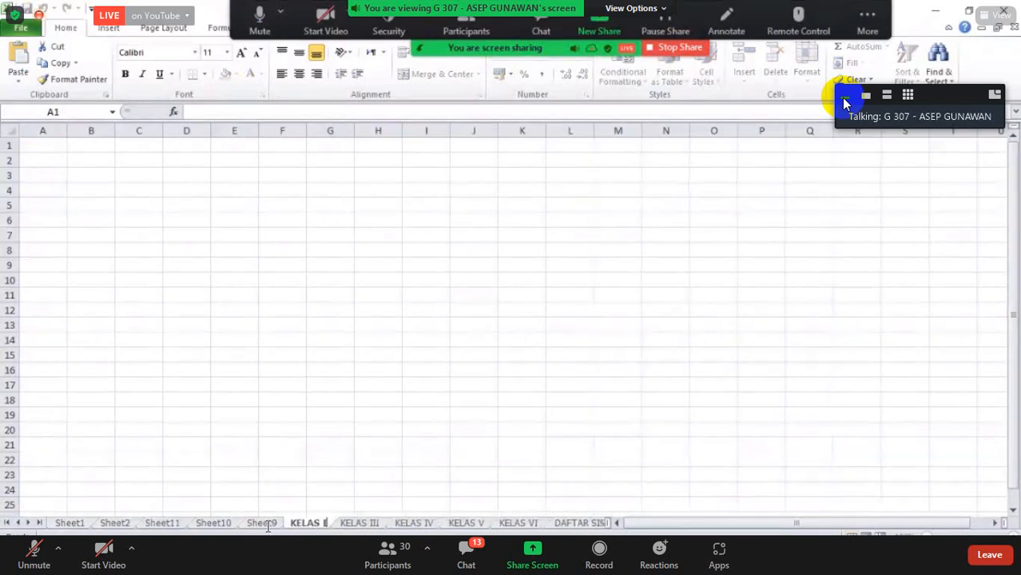
key("Return")
Rename Sheet9 as KELAS I
double_click(263, 523)
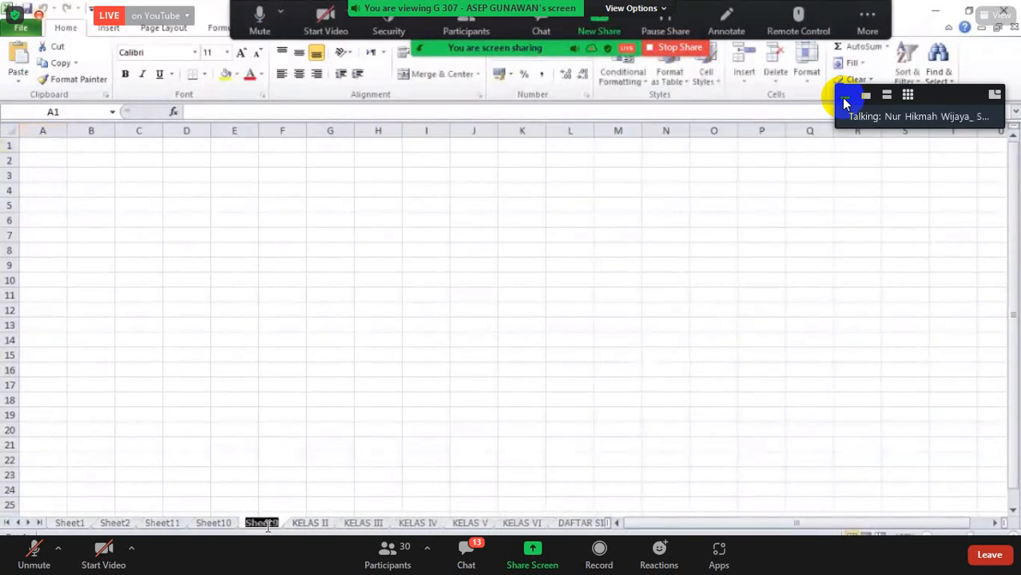
type("KELAS I")
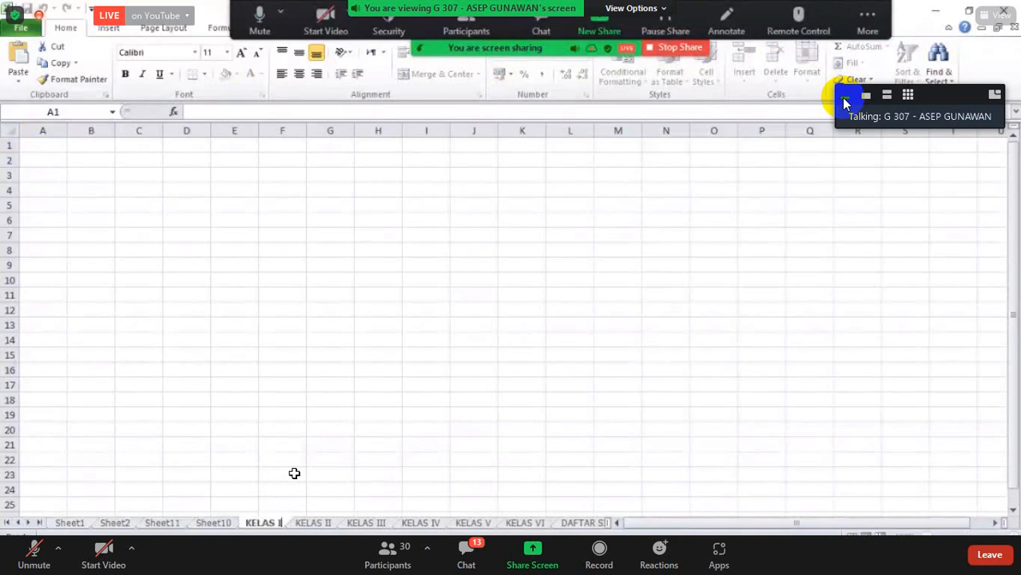
left_click(293, 474)
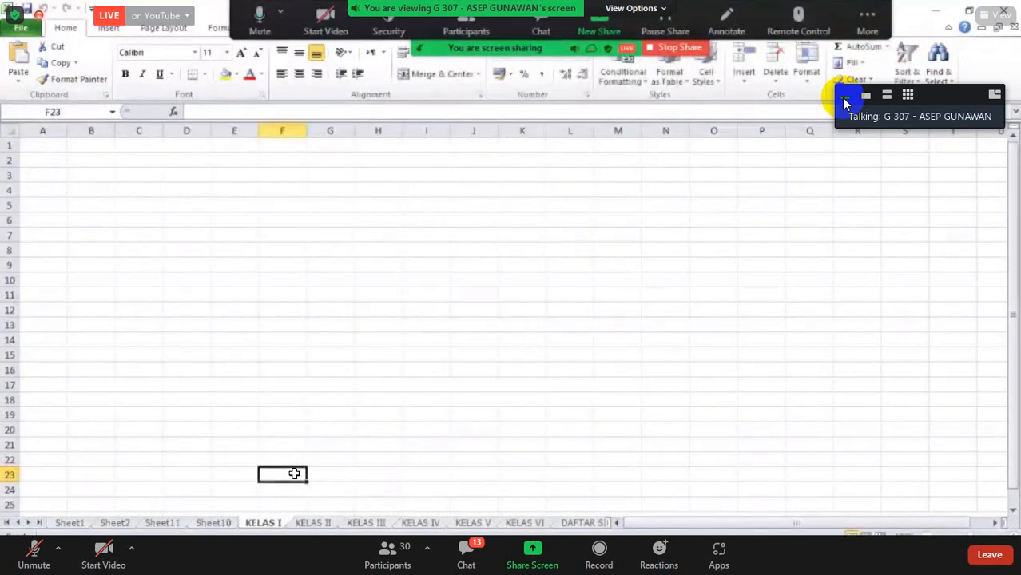
Delete the unused sheets Sheet1, Sheet2, Sheet11 and Sheet10 together as one group
left_click(215, 524)
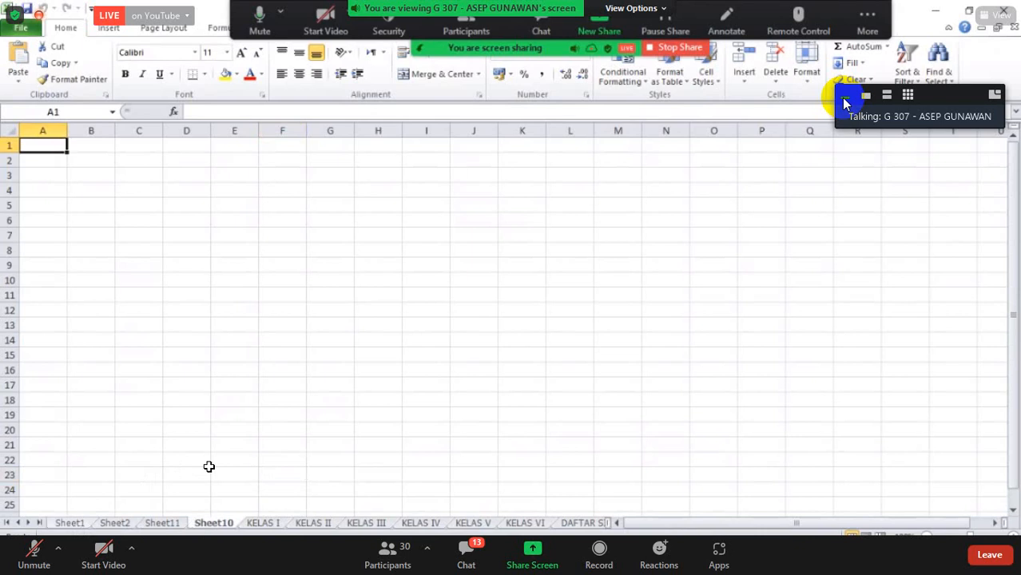
left_click(186, 459)
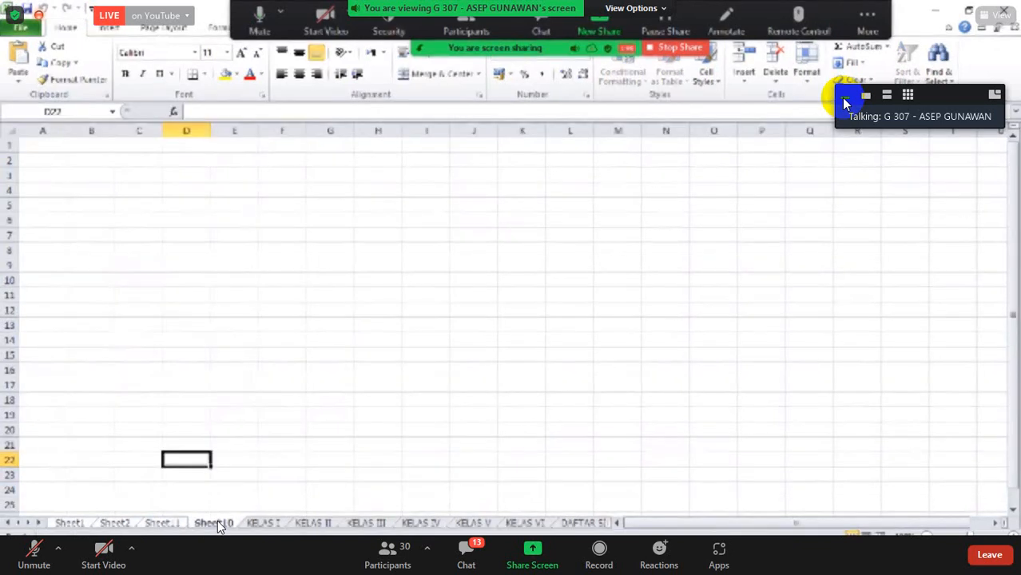
right_click(219, 523)
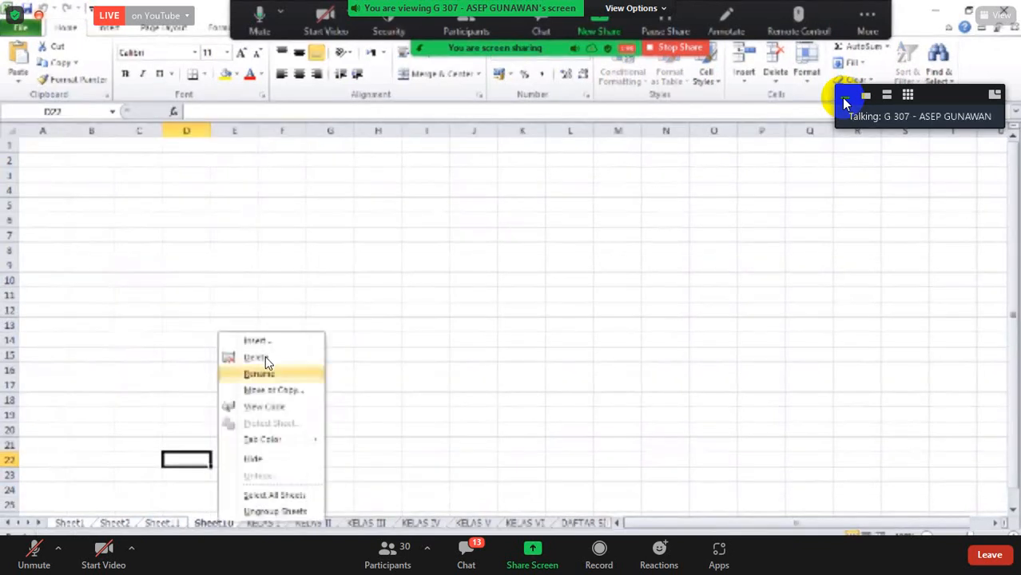
left_click(265, 356)
left_click(226, 411)
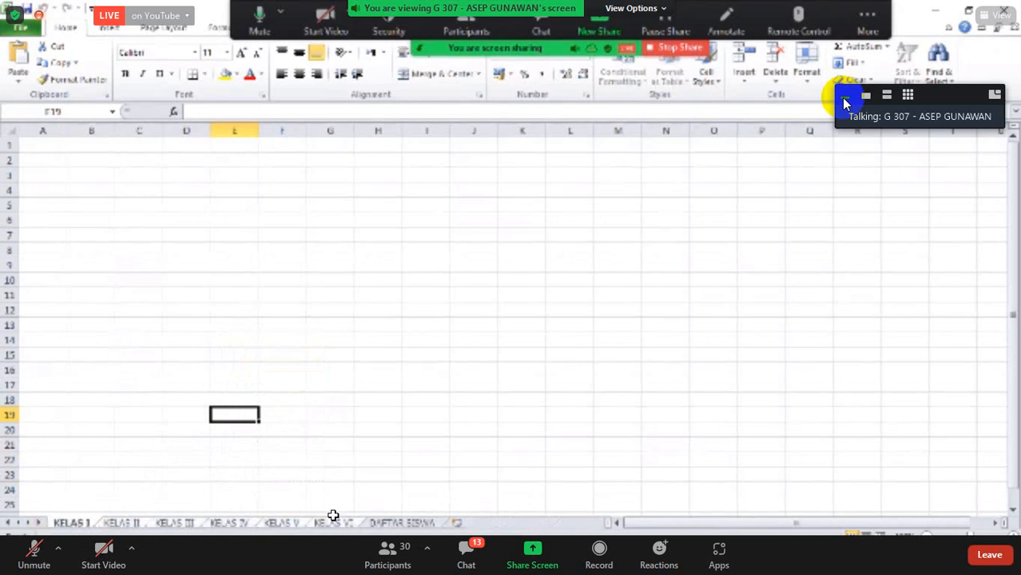
left_click(330, 462)
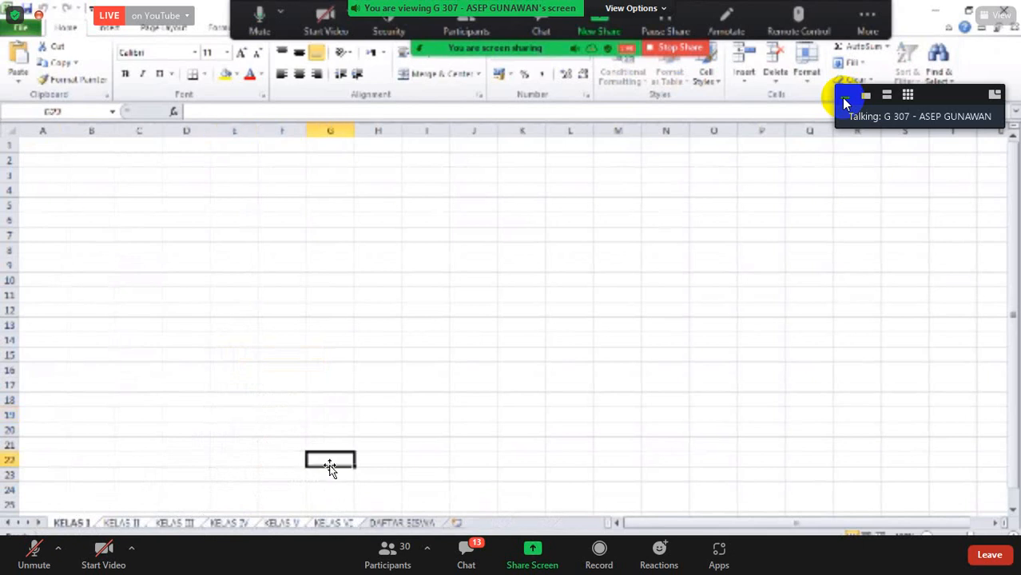
Set the tab color of the DAFTAR SISWA sheet to red
left_click(413, 524)
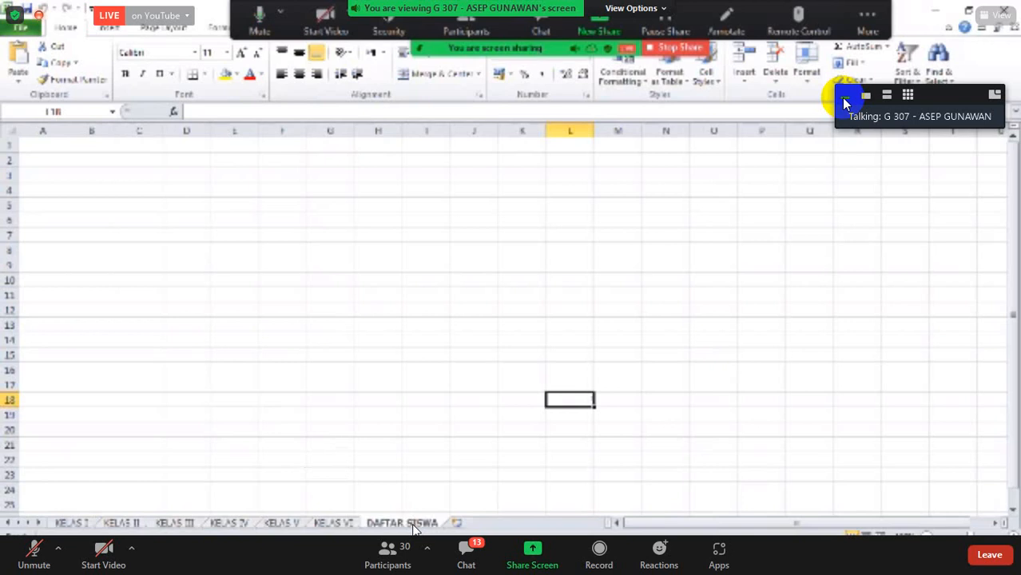
right_click(414, 524)
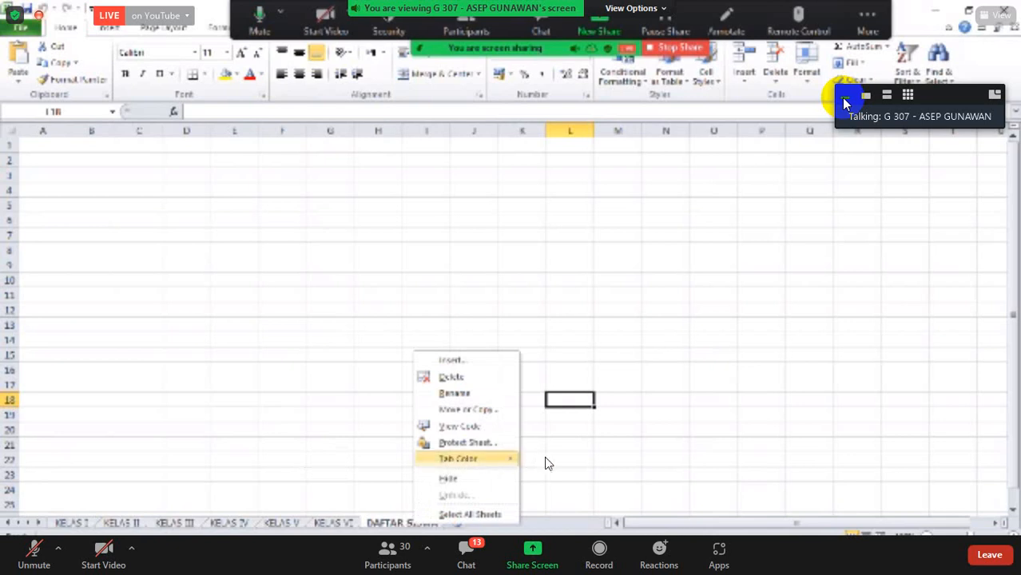
mouse_move(511, 460)
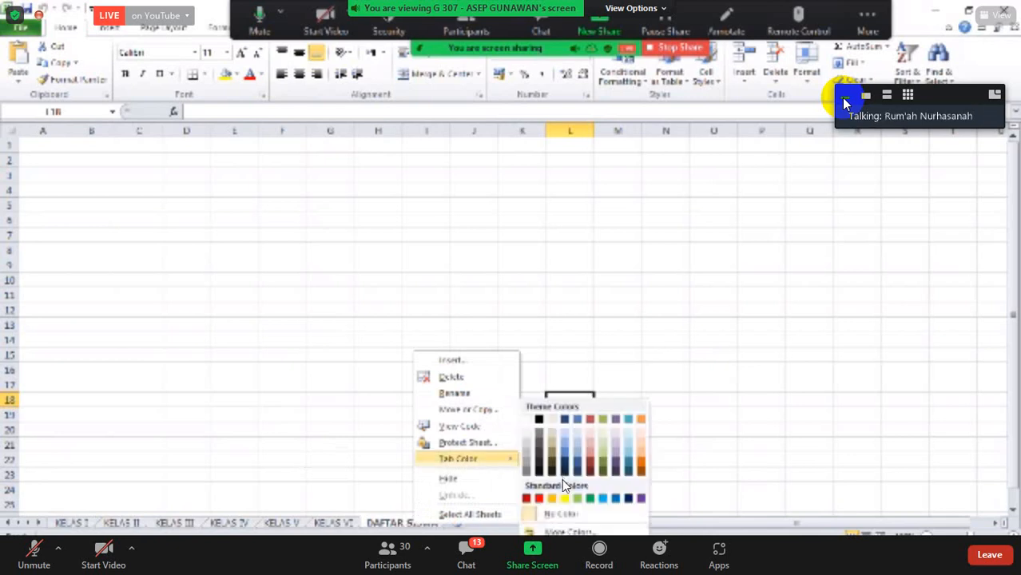
left_click(527, 498)
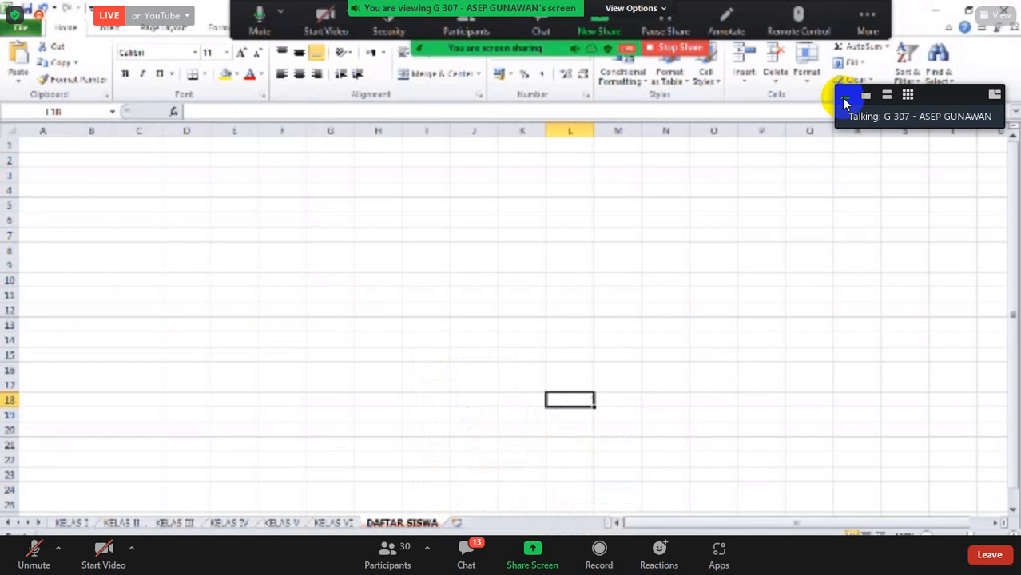
Set the tab color of the KELAS VI sheet to orange
left_click(334, 523)
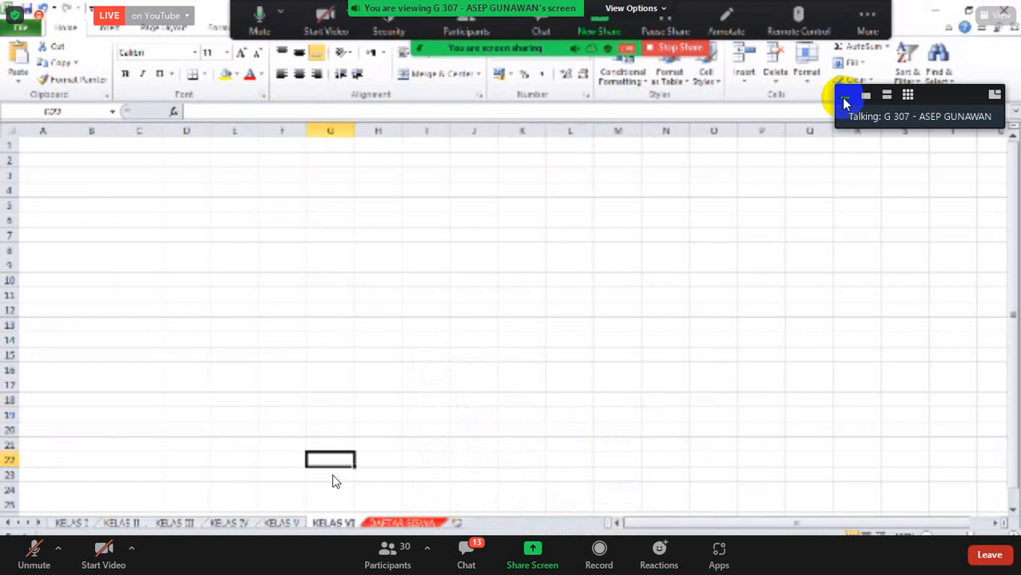
right_click(334, 523)
mouse_move(355, 454)
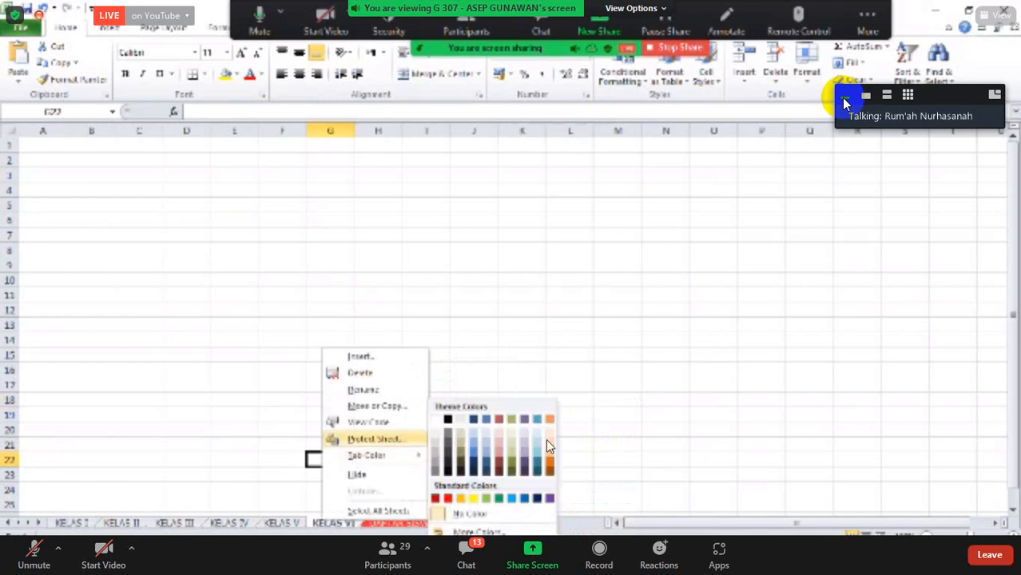
left_click(548, 462)
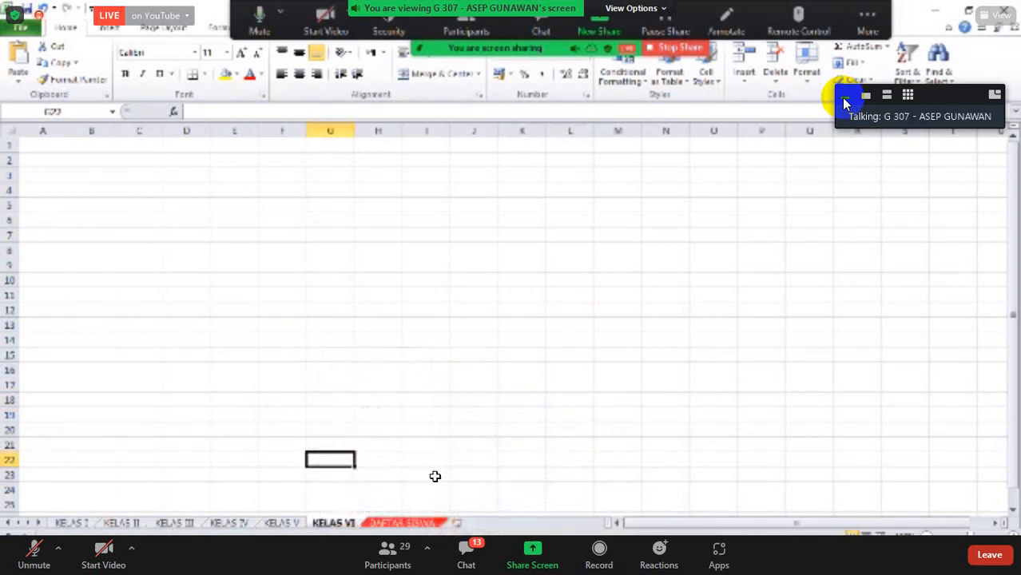
Set the tab color of the KELAS V sheet to blue
left_click(284, 524)
right_click(290, 519)
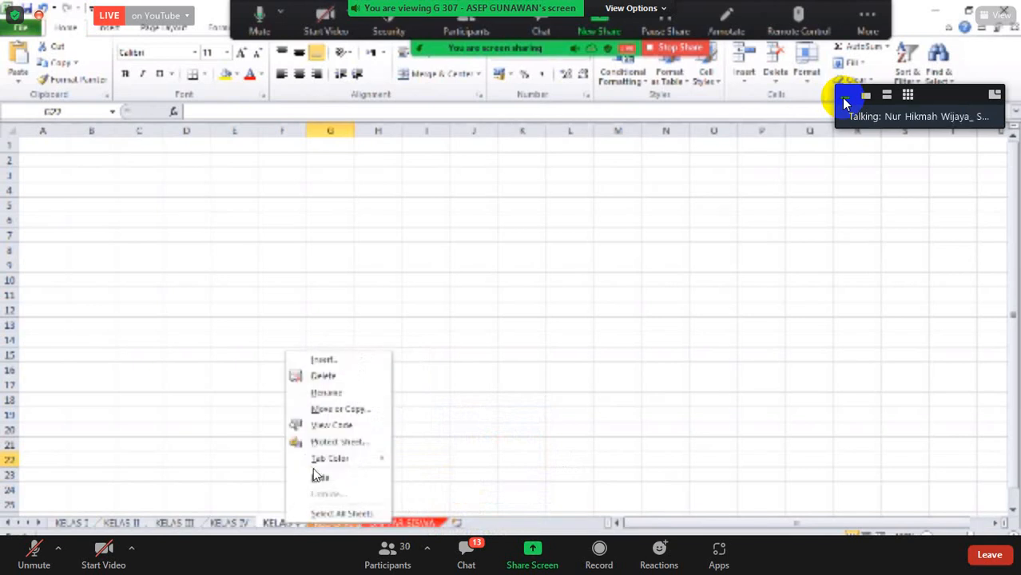
mouse_move(331, 458)
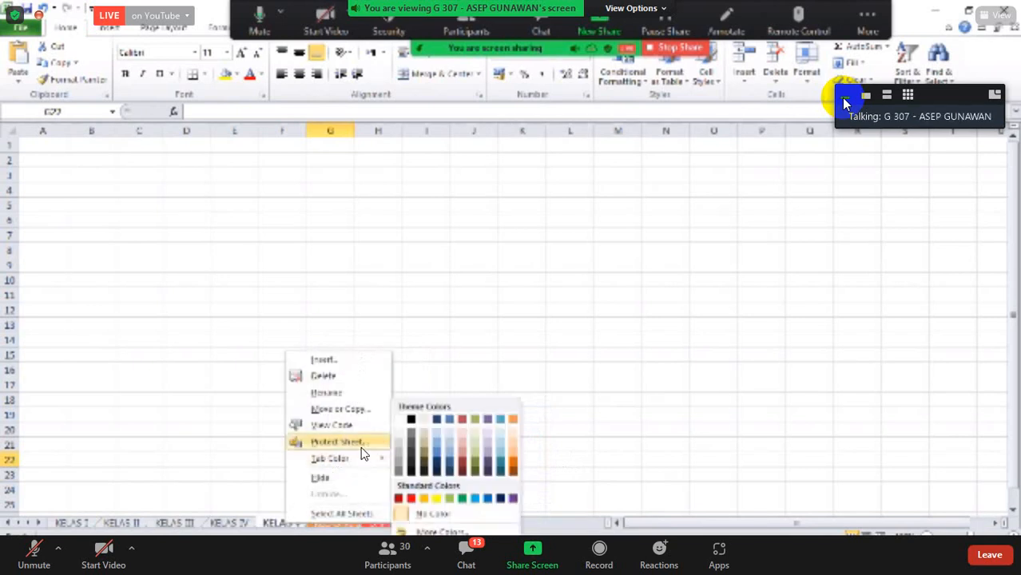
left_click(437, 453)
Set the tab color of the KELAS IV sheet to olive green
left_click(238, 522)
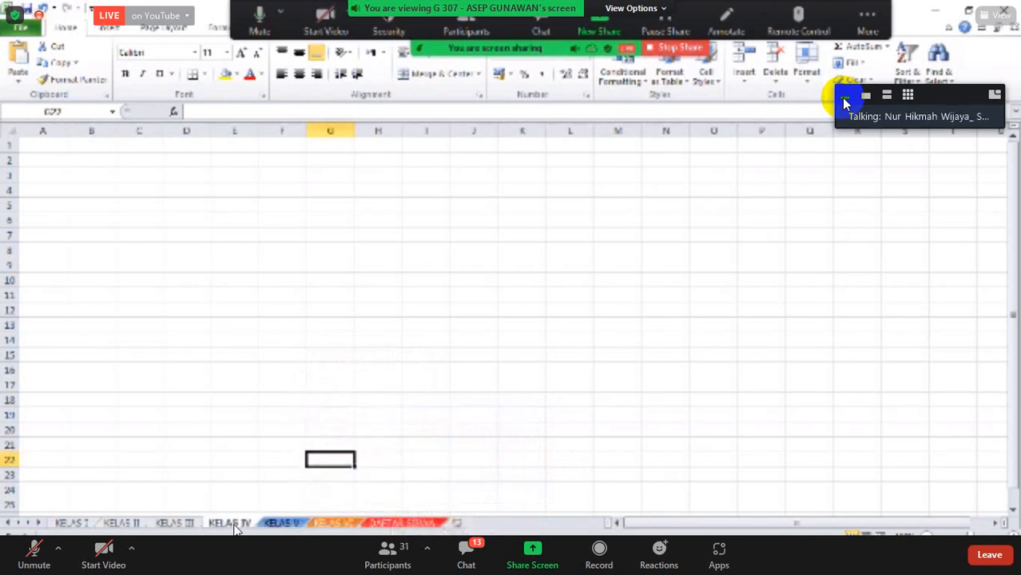
right_click(238, 523)
mouse_move(307, 457)
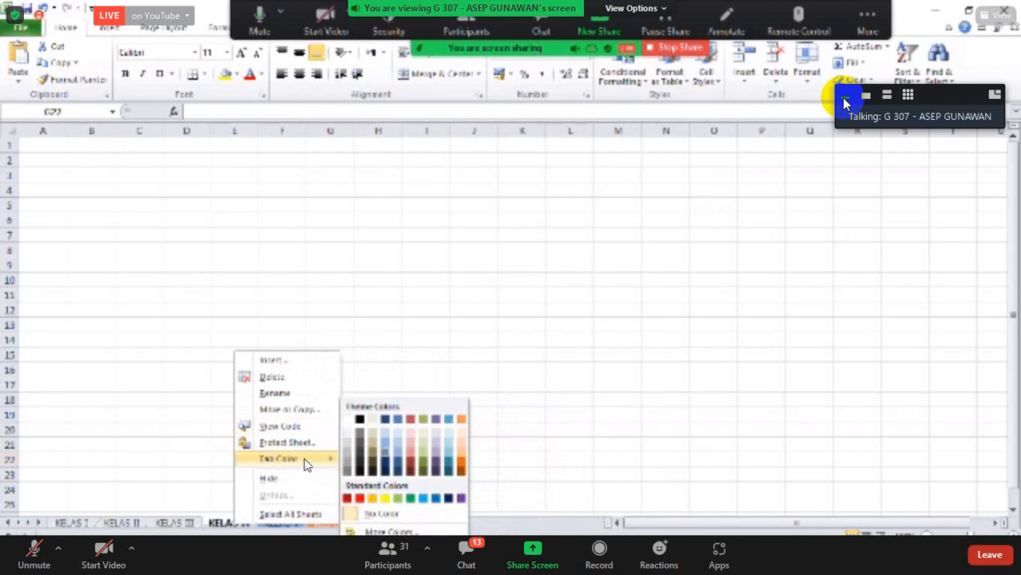
left_click(410, 462)
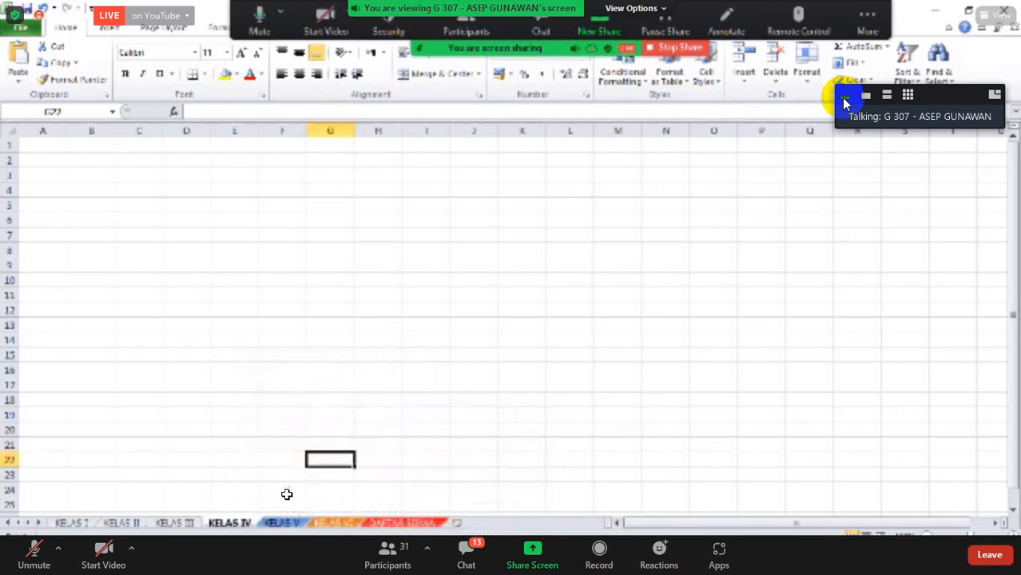
Set the tab color of the KELAS III sheet to purple
left_click(177, 523)
right_click(180, 523)
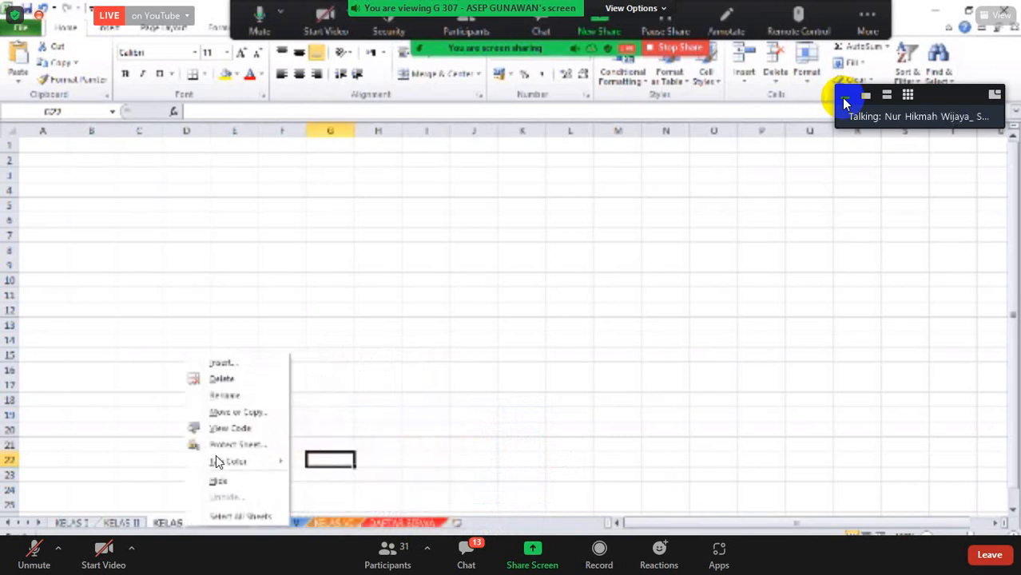
mouse_move(286, 454)
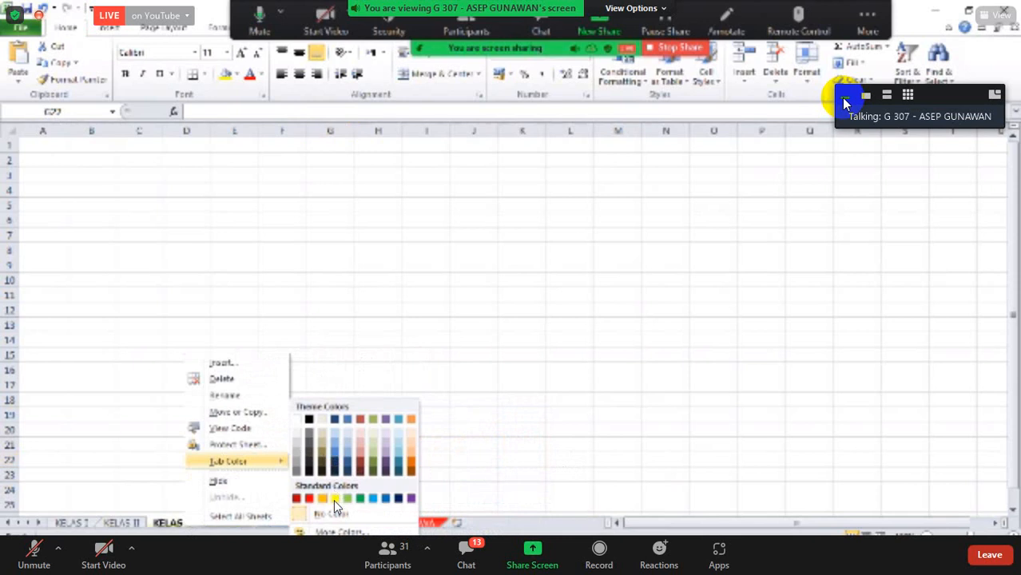
left_click(412, 498)
Set the tab color of the KELAS II sheet to a light red theme shade
left_click(140, 521)
right_click(138, 521)
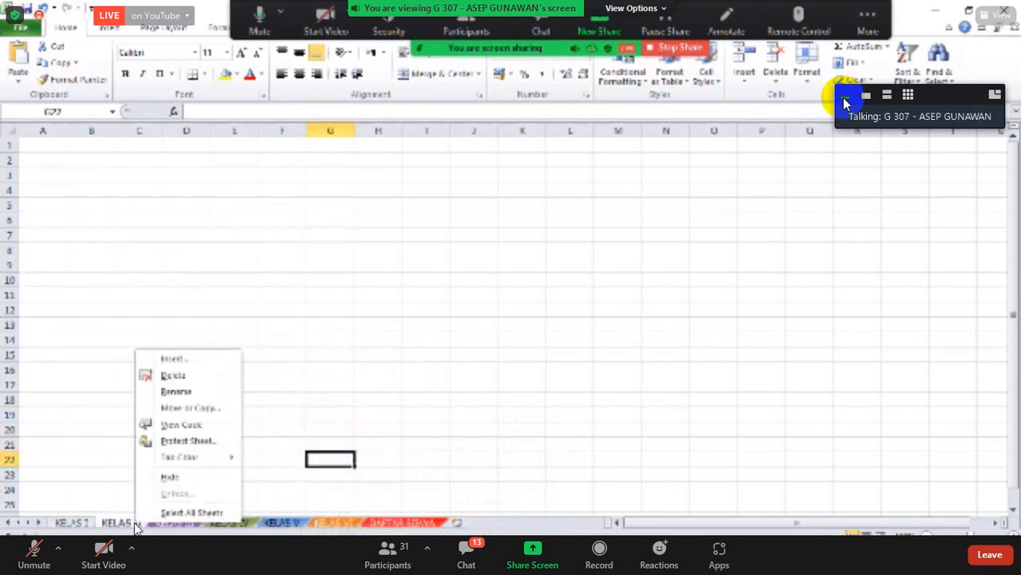
mouse_move(190, 460)
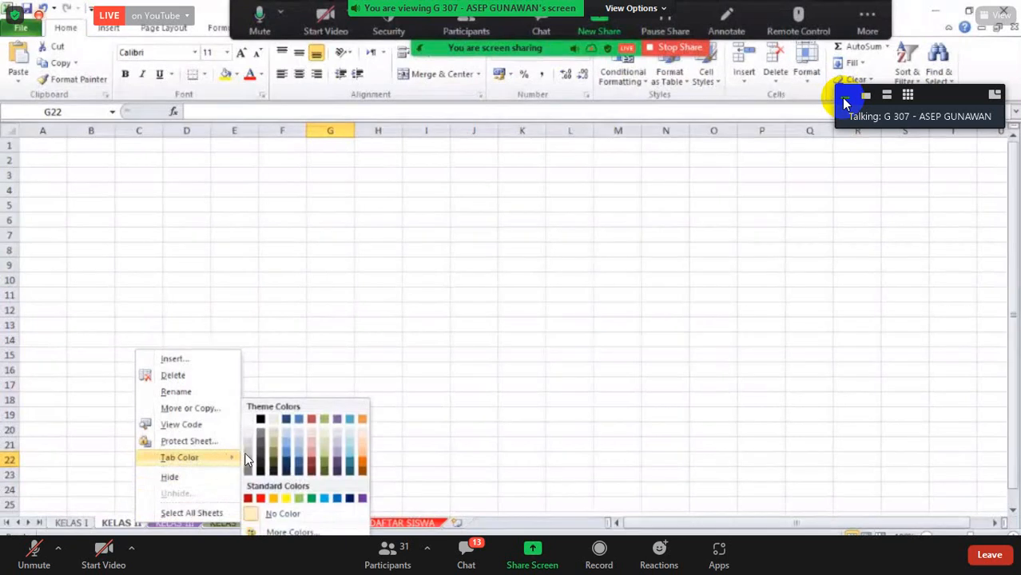
left_click(310, 452)
Set the tab color of the KELAS I sheet to yellow
left_click(80, 524)
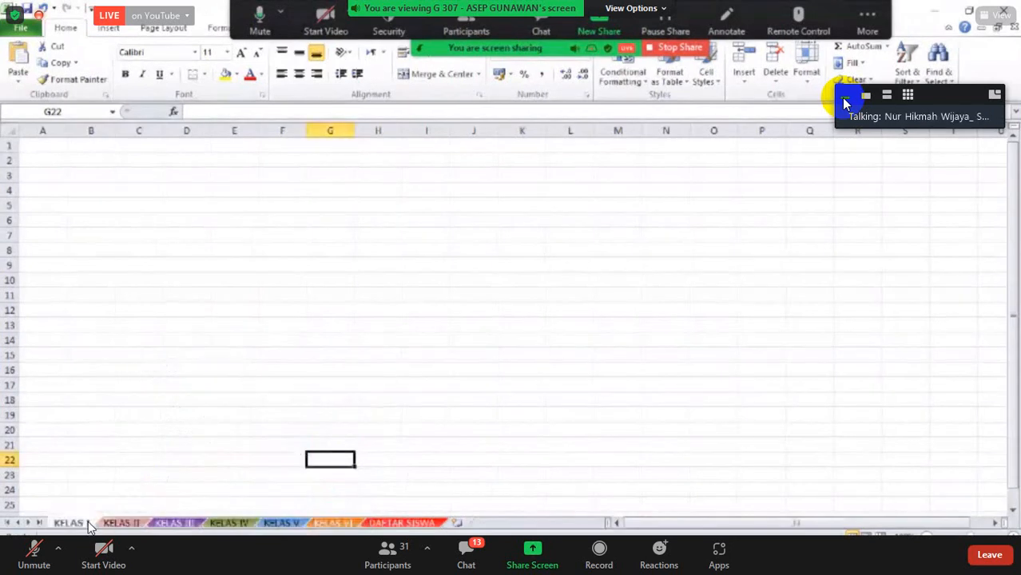
right_click(90, 521)
mouse_move(158, 460)
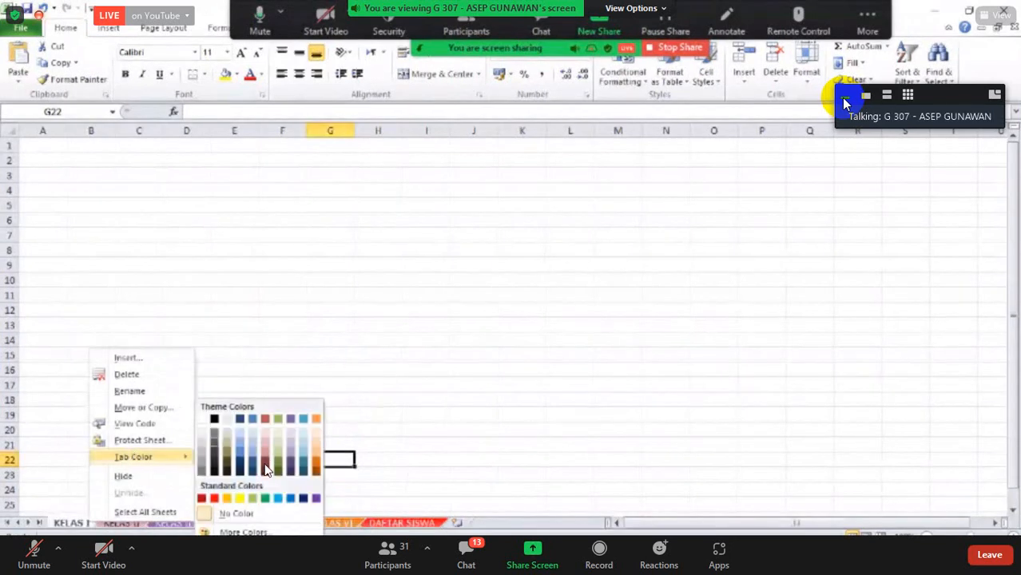
left_click(239, 497)
left_click(206, 444)
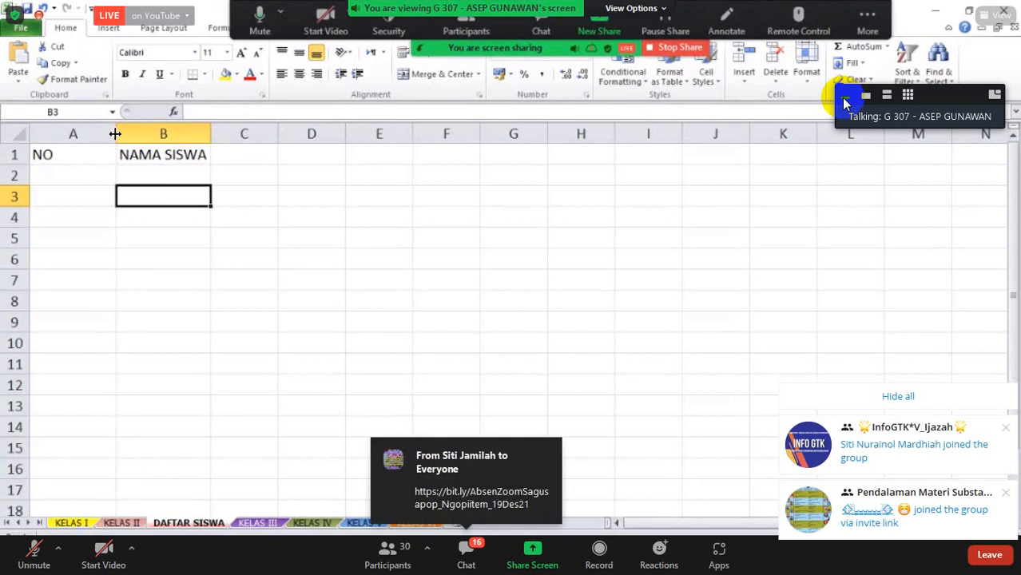
Narrow column A of the DAFTAR SISWA sheet so it just fits the NO heading
left_click_drag(92, 137, 48, 142)
left_click(44, 134)
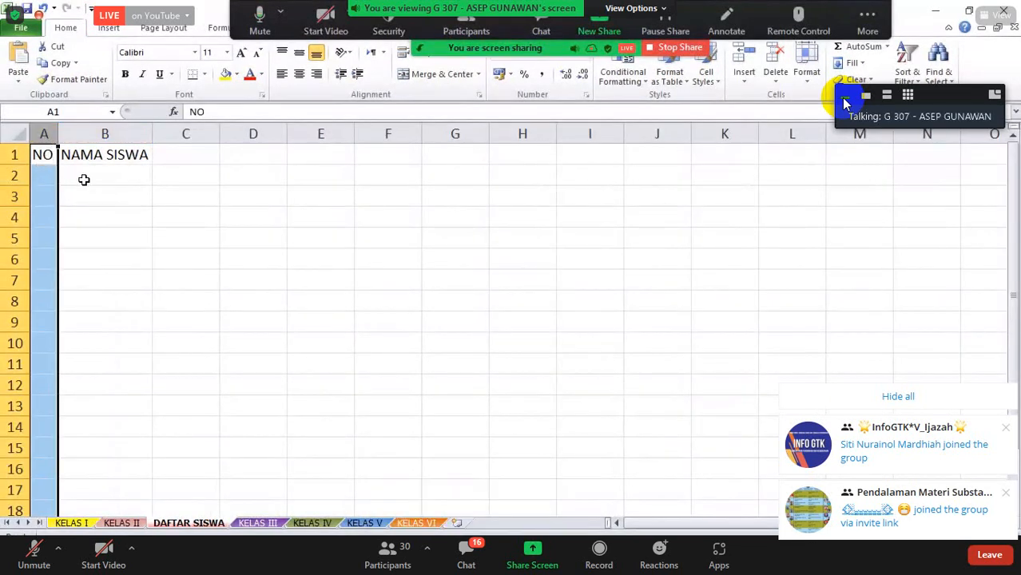
left_click(43, 155)
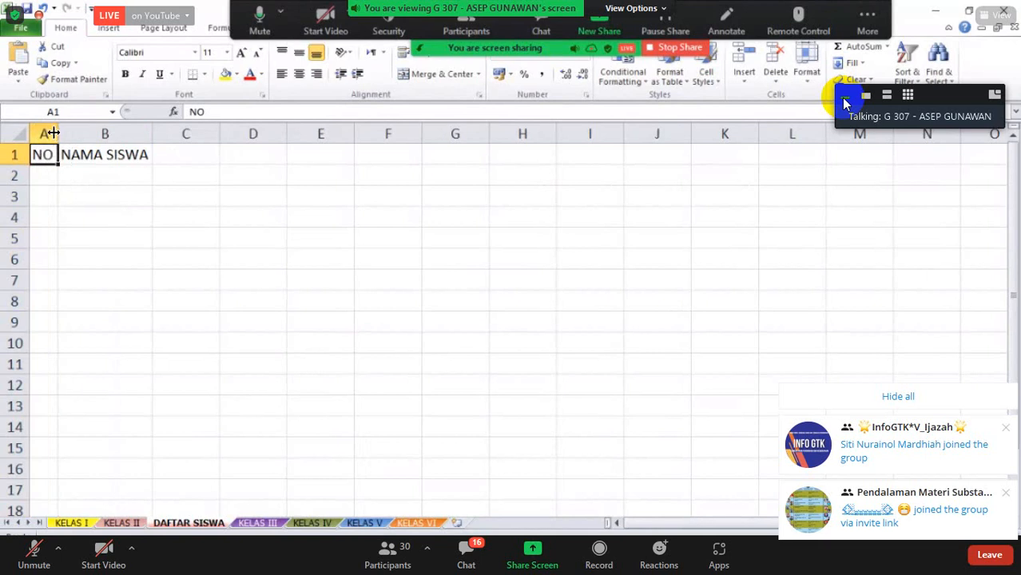
Try a much wider column A on the DAFTAR SISWA sheet and undo the width change
left_click_drag(58, 134, 283, 136)
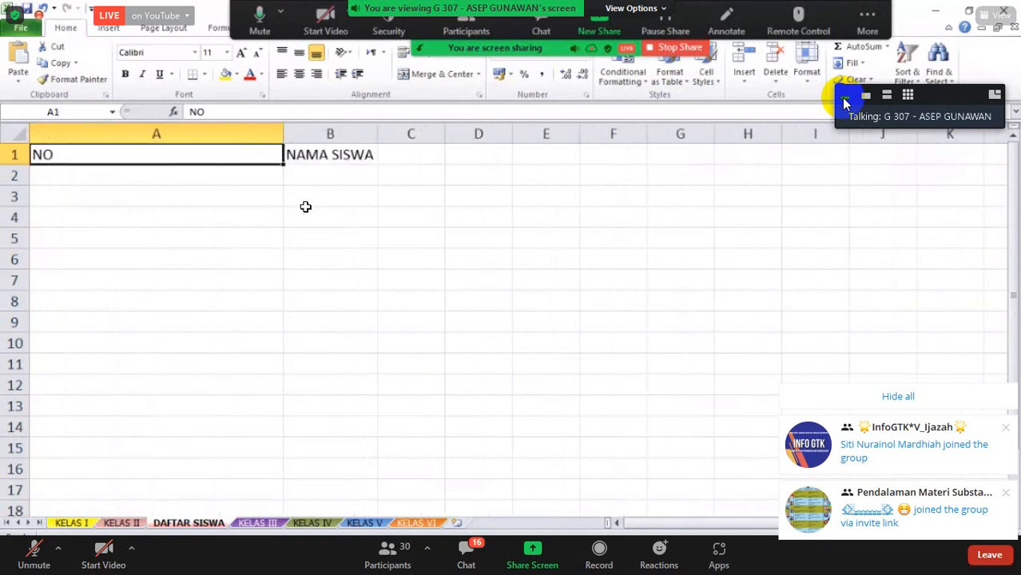
left_click(303, 204)
key("ctrl+z")
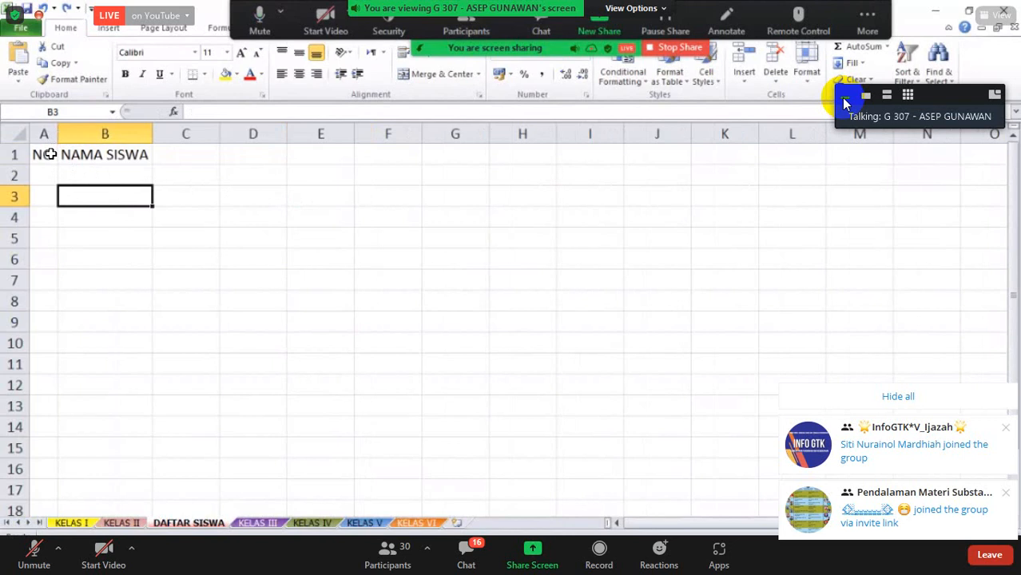
left_click(47, 155)
left_click(85, 154)
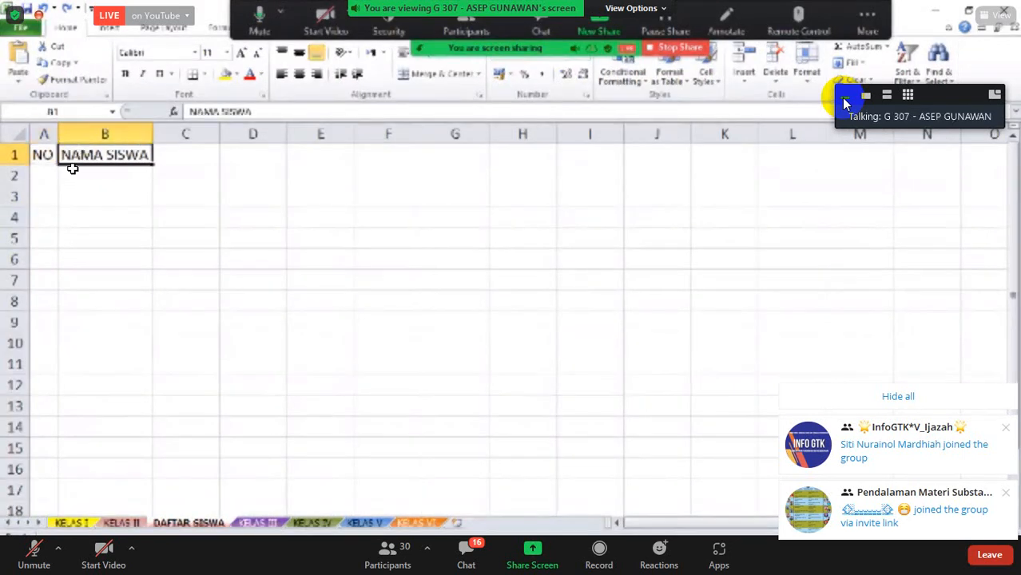
left_click(110, 219)
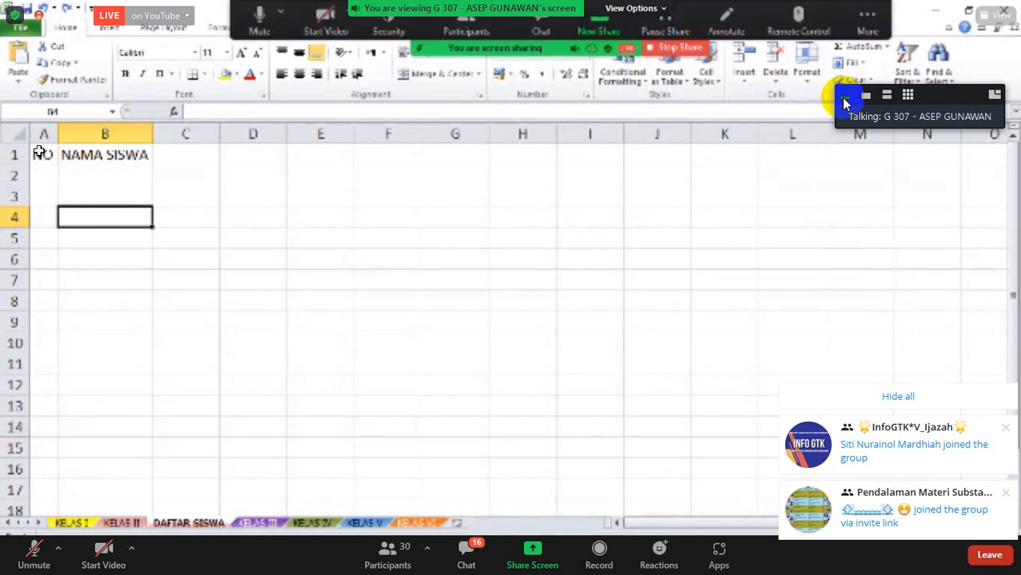
Enter the numbers 1 and 2 in cells A2 and A3 under the NO heading of the DAFTAR SISWA sheet
left_click(49, 174)
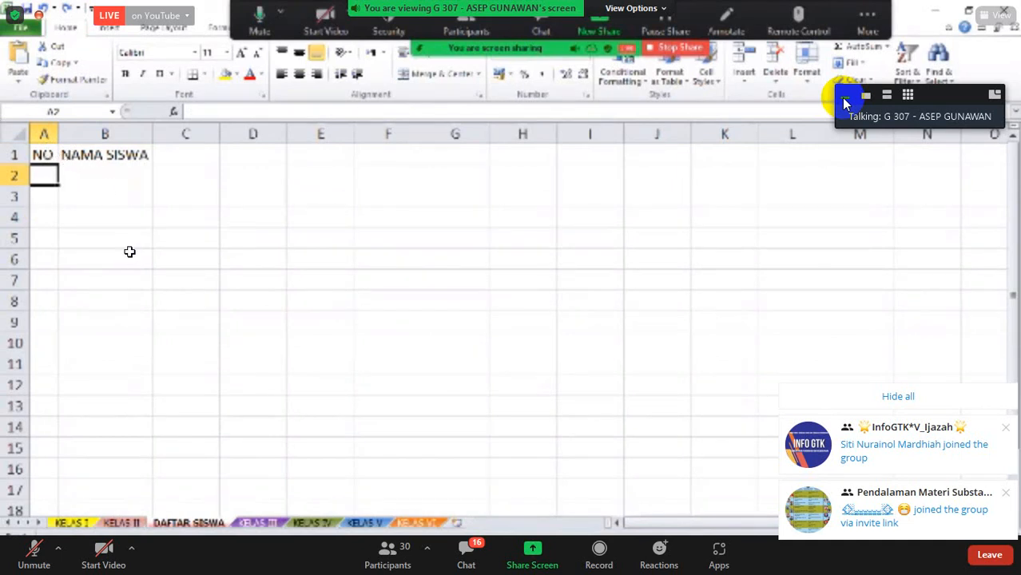
type("1")
key("Return")
type("2")
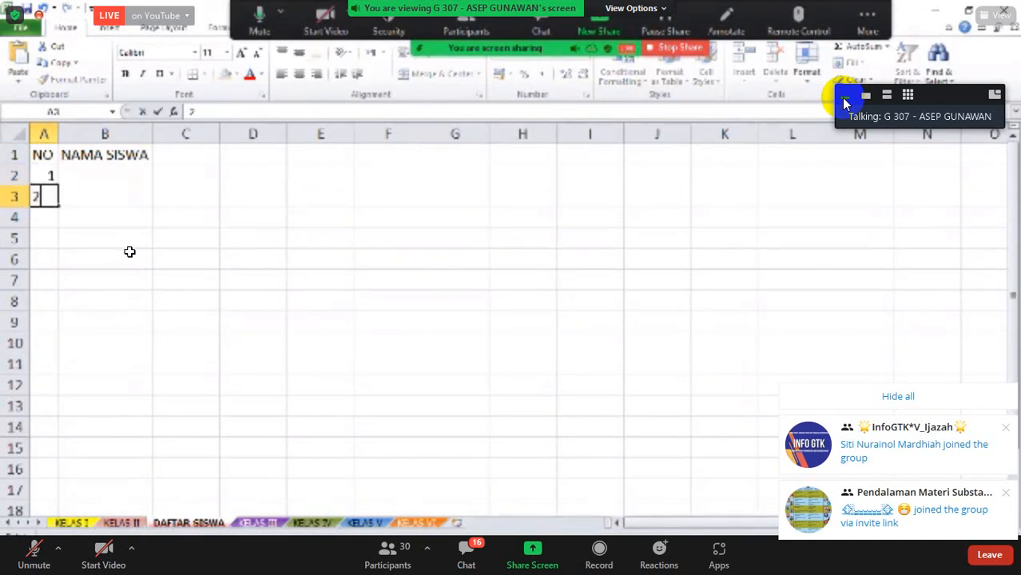
key("Return")
key("Up")
key("Up")
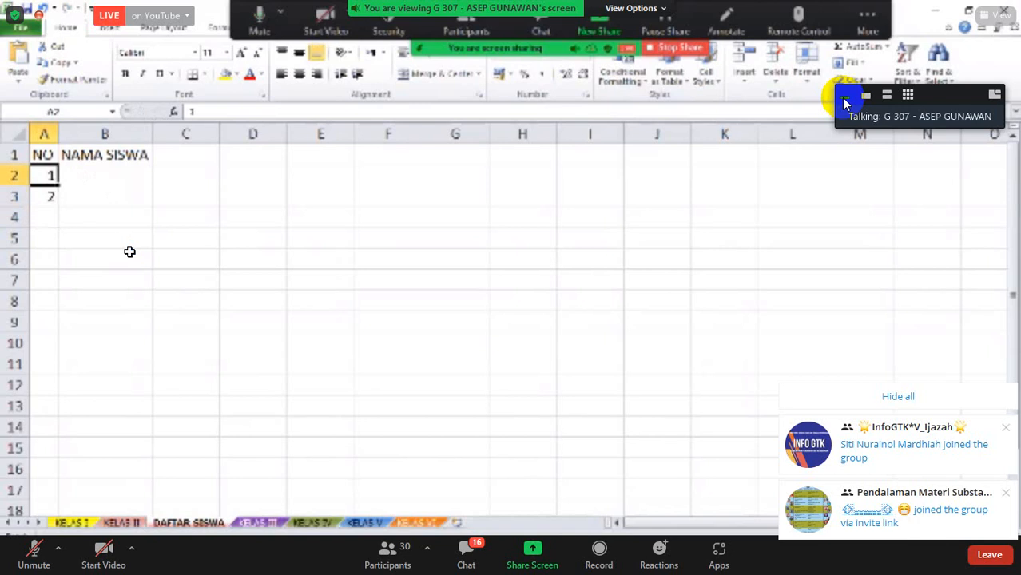
key("Down")
key("Down")
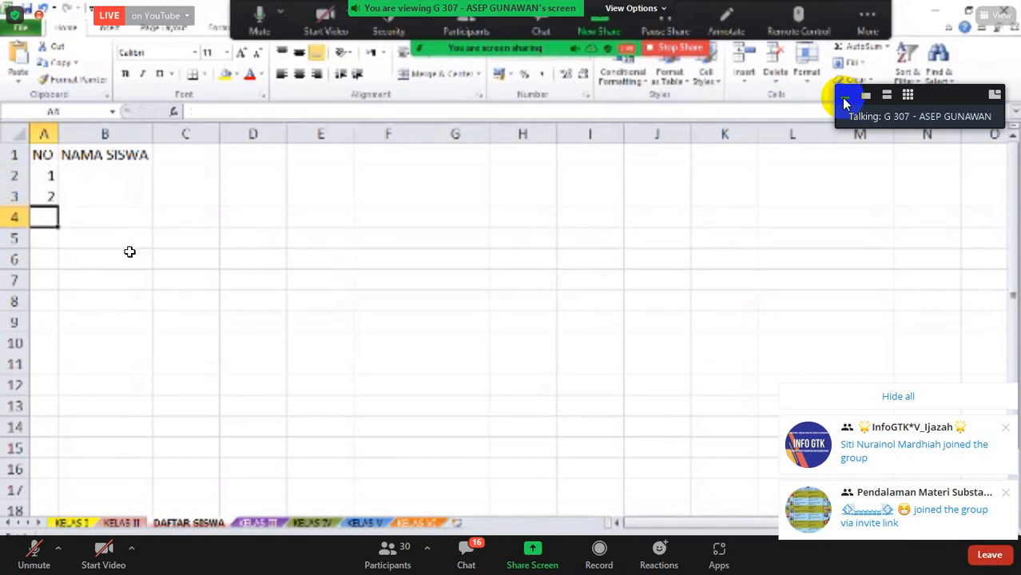
Continue the numbering in the NO column by entering 3 through 7 in cells A4 to A8
type("3")
key("Return")
type("4")
key("Return")
type("5")
key("Return")
type("6")
key("Return")
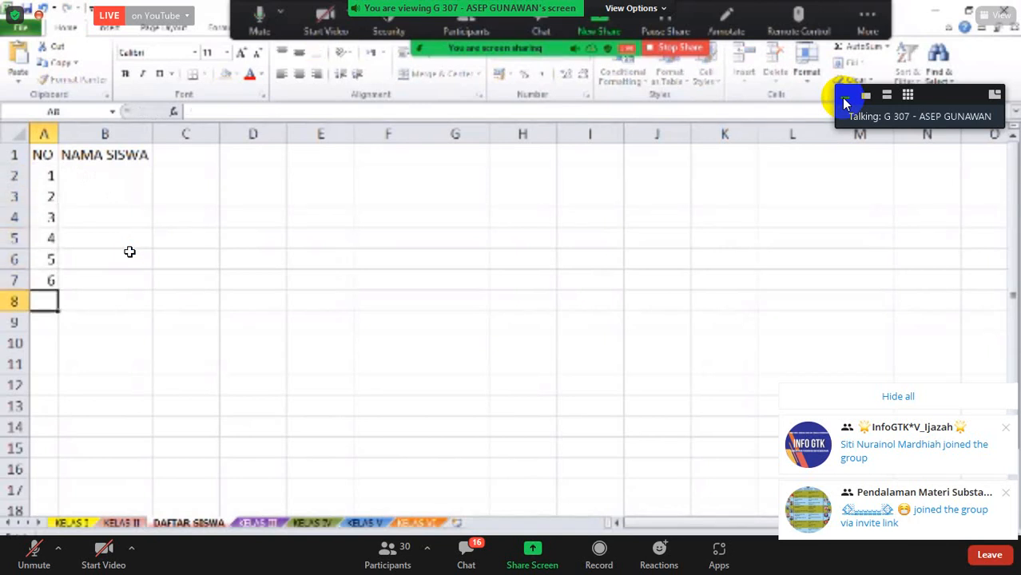
type("7")
key("Return")
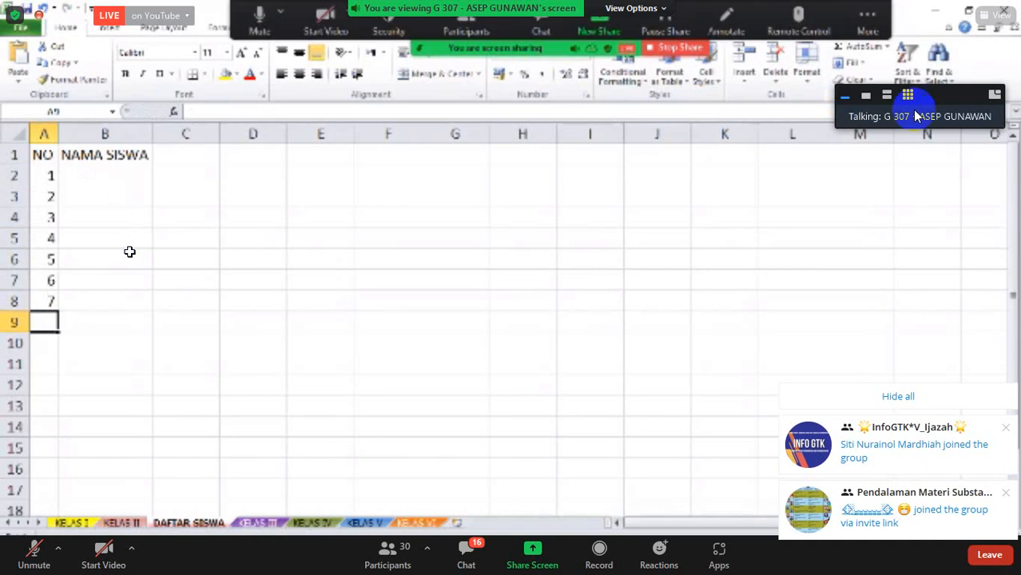
left_click(821, 406)
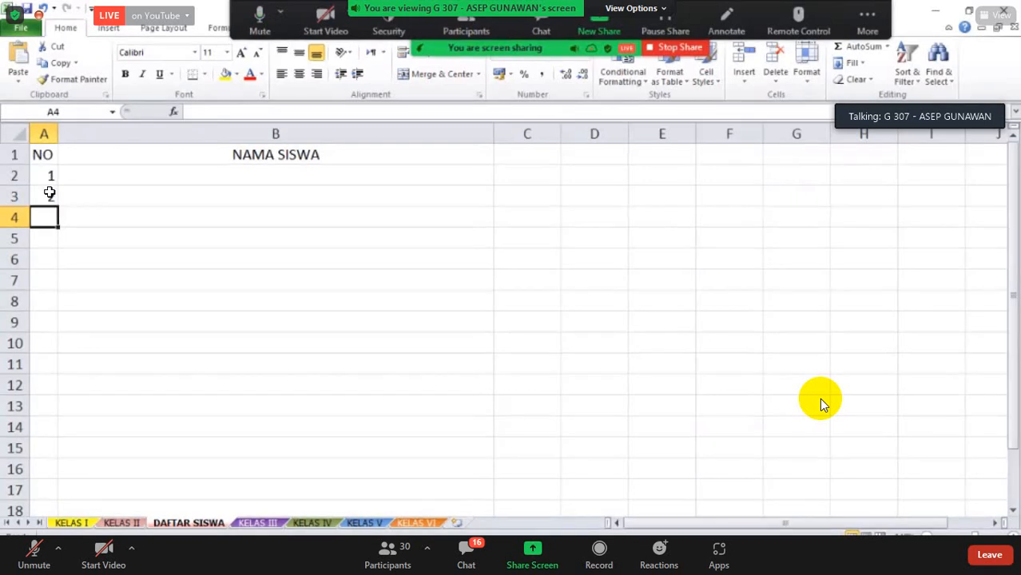
Try to extend the number series from A2:A3 down to A5 with the fill handle and undo it
left_click_drag(48, 178, 56, 203)
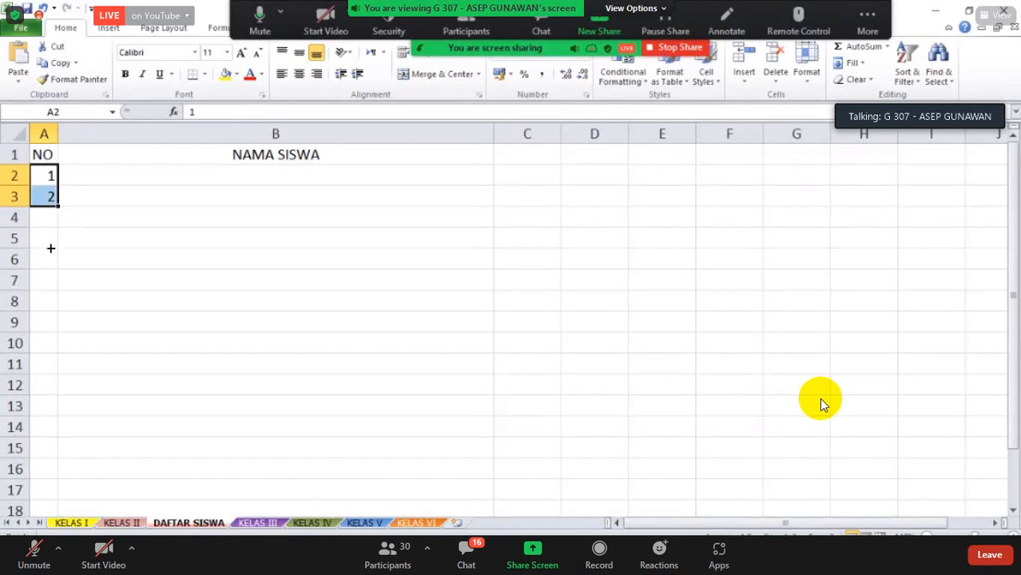
left_click_drag(58, 206, 52, 256)
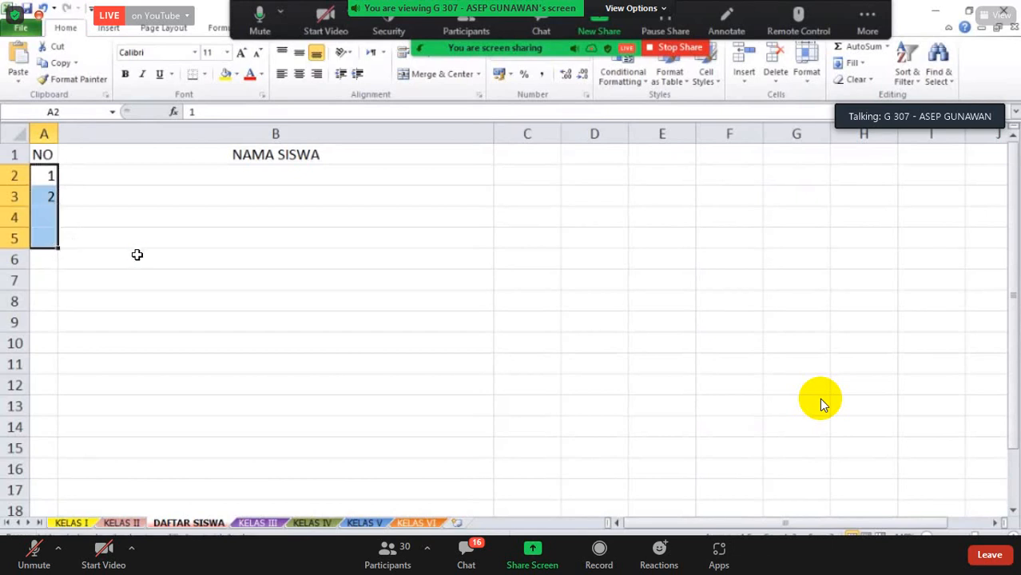
left_click(137, 254)
key("ctrl+z")
left_click(49, 176)
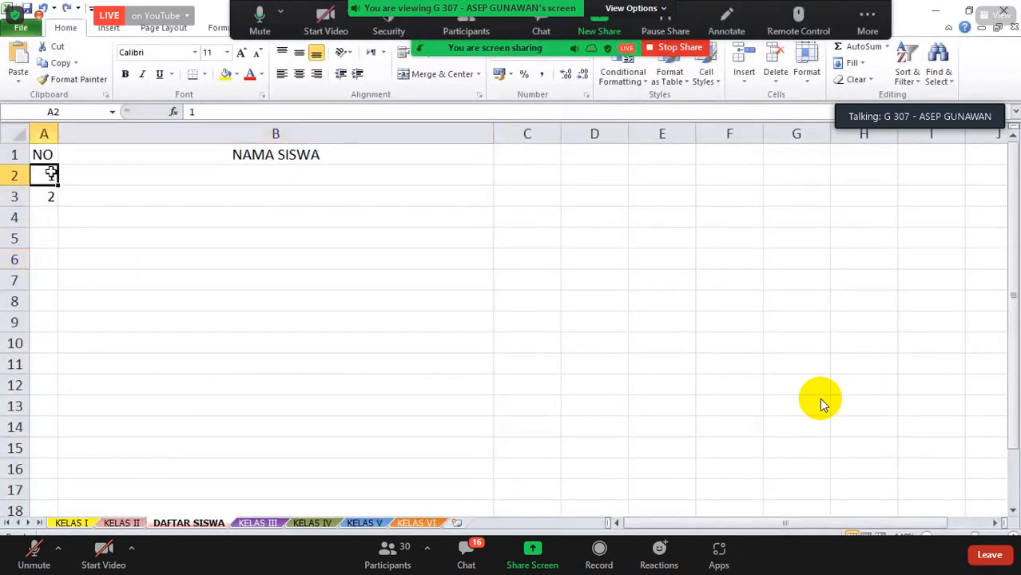
key("Down")
key("Down")
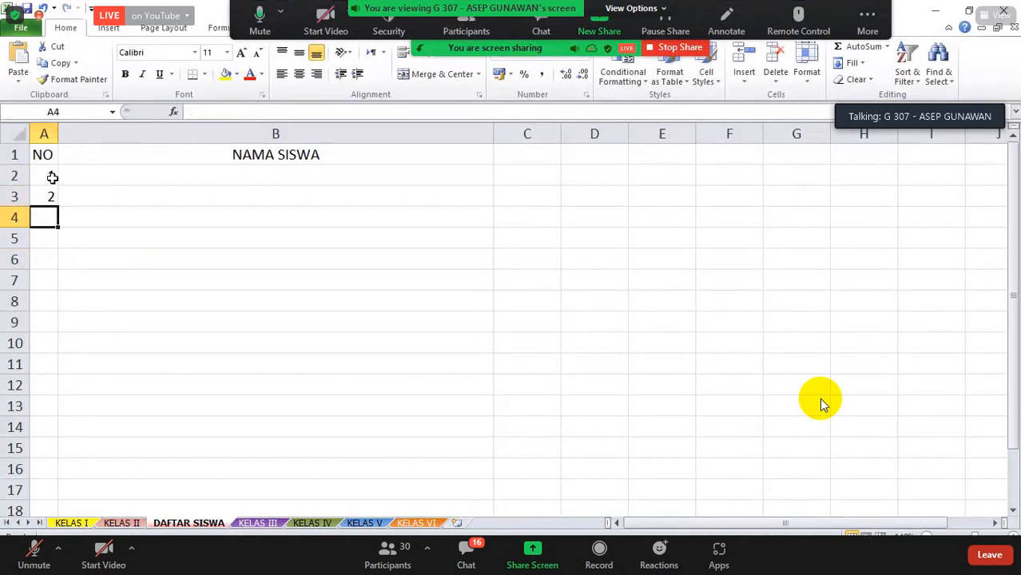
Select the starting numbers 1 and 2 in A2:A3 and enlarge the view of the DAFTAR SISWA sheet
left_click(50, 178)
left_click_drag(50, 179, 50, 196)
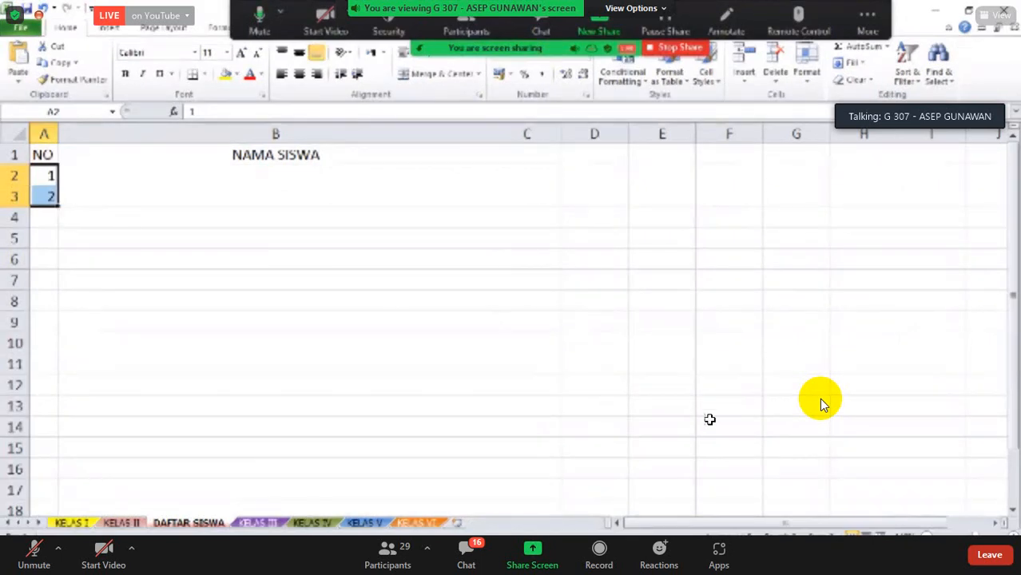
left_click(1008, 533)
left_click(1008, 533)
left_click(1007, 532)
left_click(1007, 533)
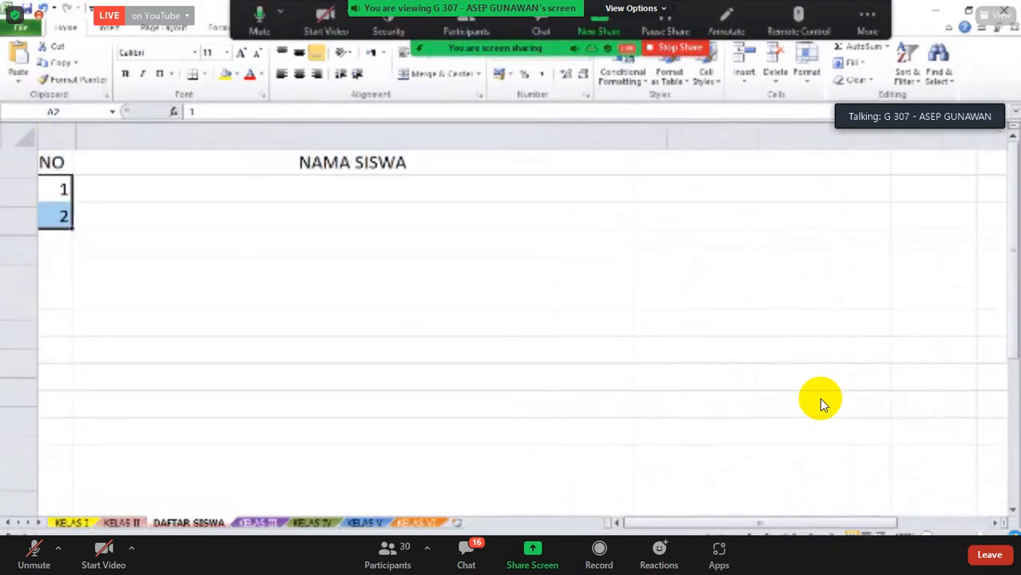
left_click(1007, 532)
left_click(1008, 533)
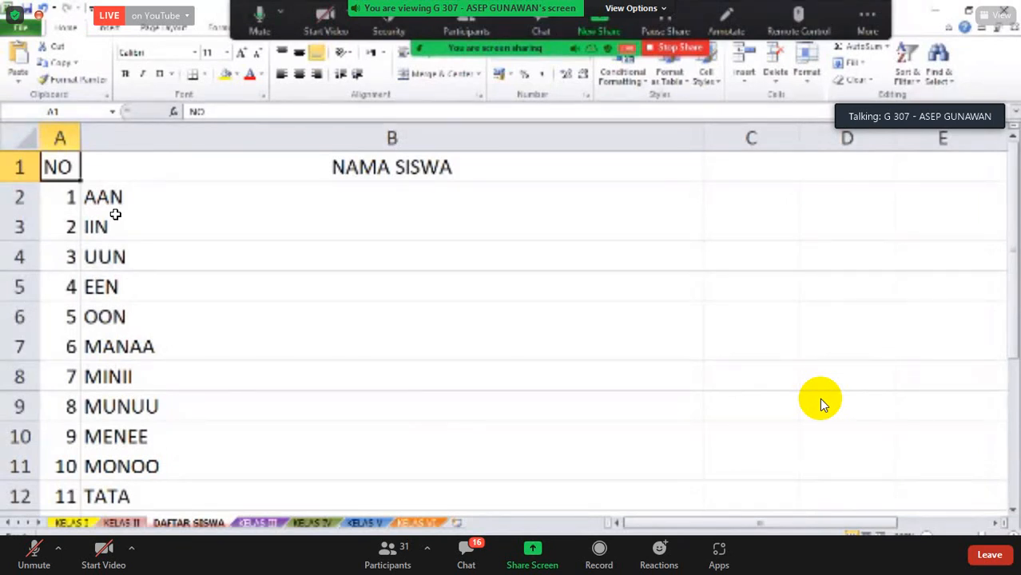
Auto-fit the width of column B on the DAFTAR SISWA sheet to the NAMA SISWA heading and names
key("Down")
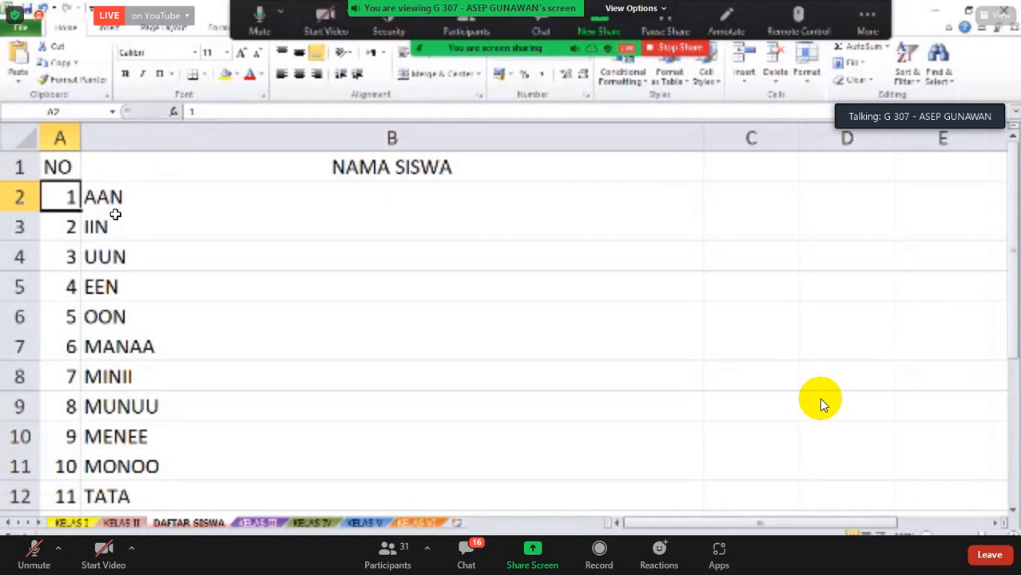
left_click(147, 209)
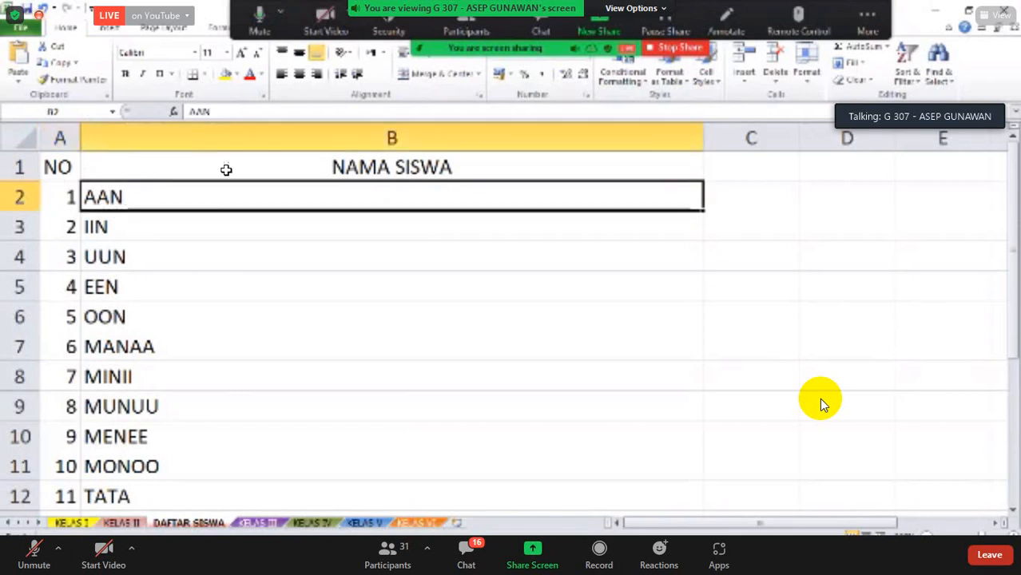
double_click(700, 140)
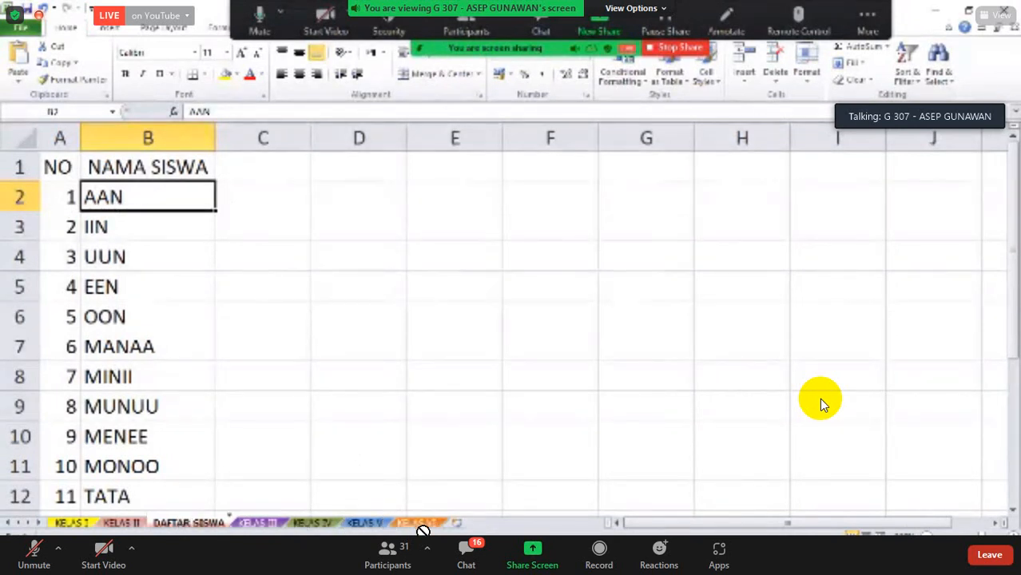
Move the DAFTAR SISWA sheet to the end of the workbook, after KELAS VI
left_click_drag(444, 523, 458, 522)
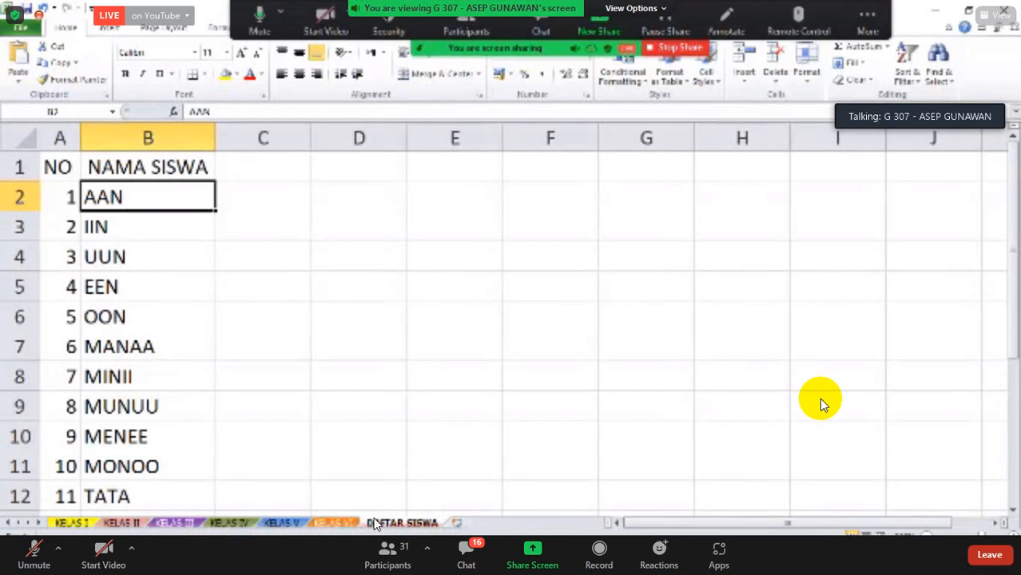
mouse_move(377, 524)
left_mouse_down()
mouse_move(324, 524)
mouse_move(367, 515)
mouse_move(453, 524)
mouse_move(303, 491)
mouse_move(310, 477)
mouse_move(405, 509)
left_mouse_up()
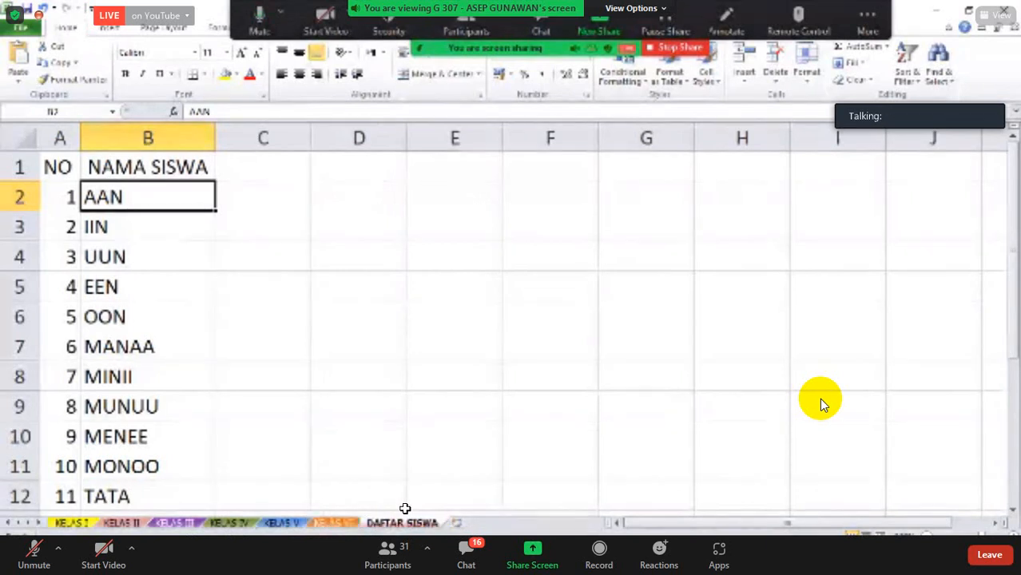
left_click(349, 522)
left_click(384, 519)
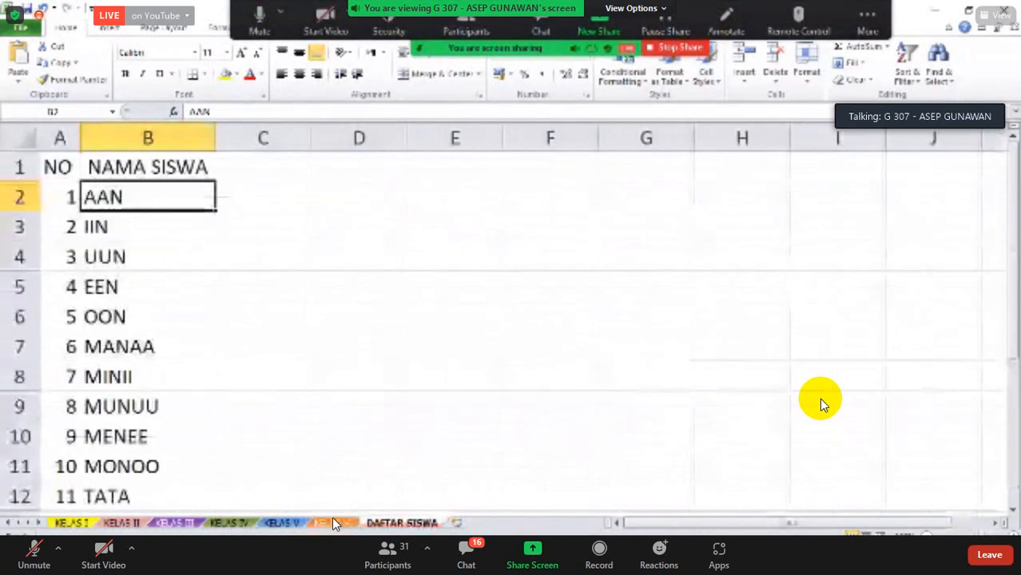
left_click(336, 521)
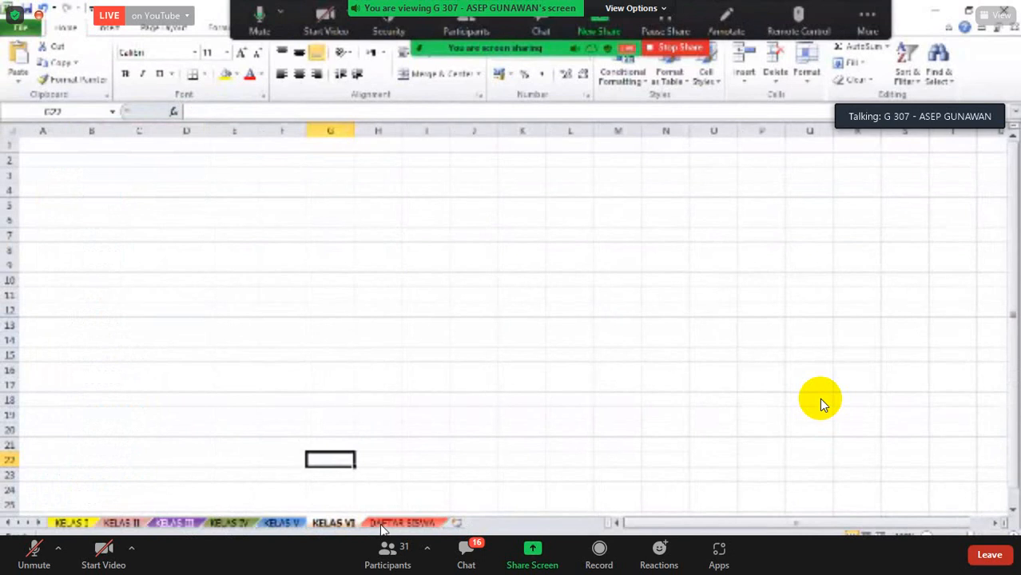
left_click(384, 524)
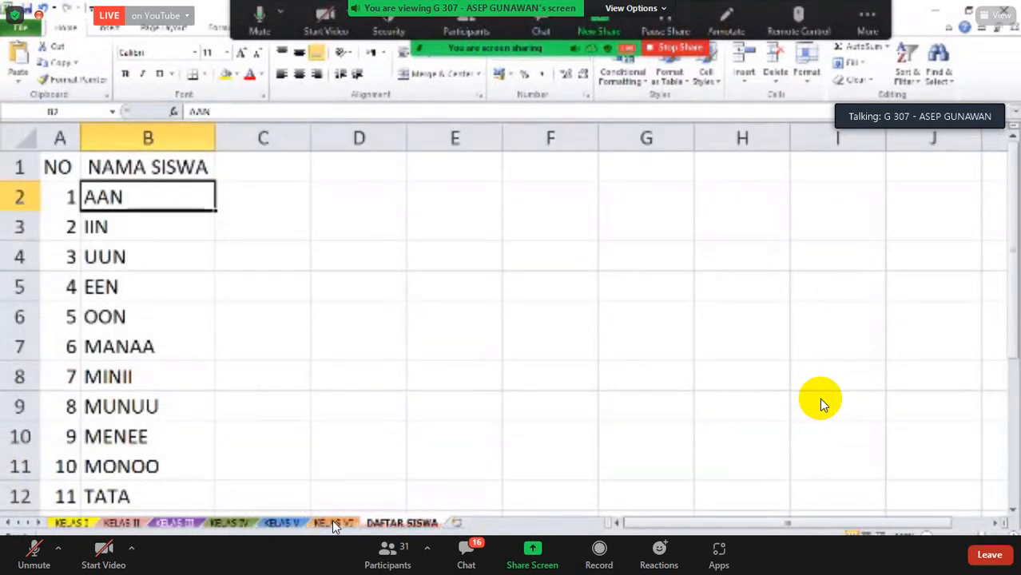
On the KELAS VI sheet, enter the headings NO in A1 and NAMA in B1
left_click(333, 525)
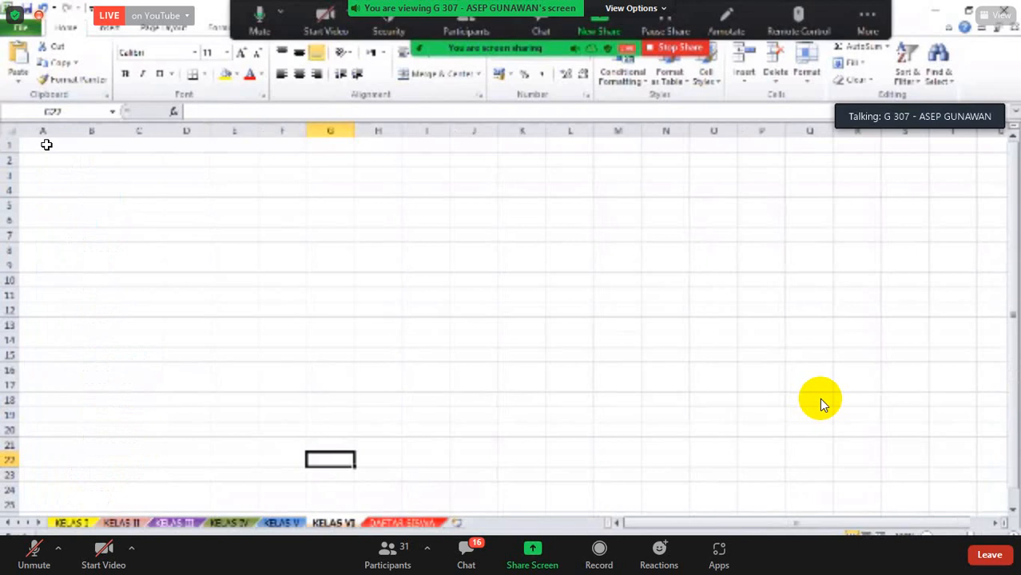
left_click(46, 144)
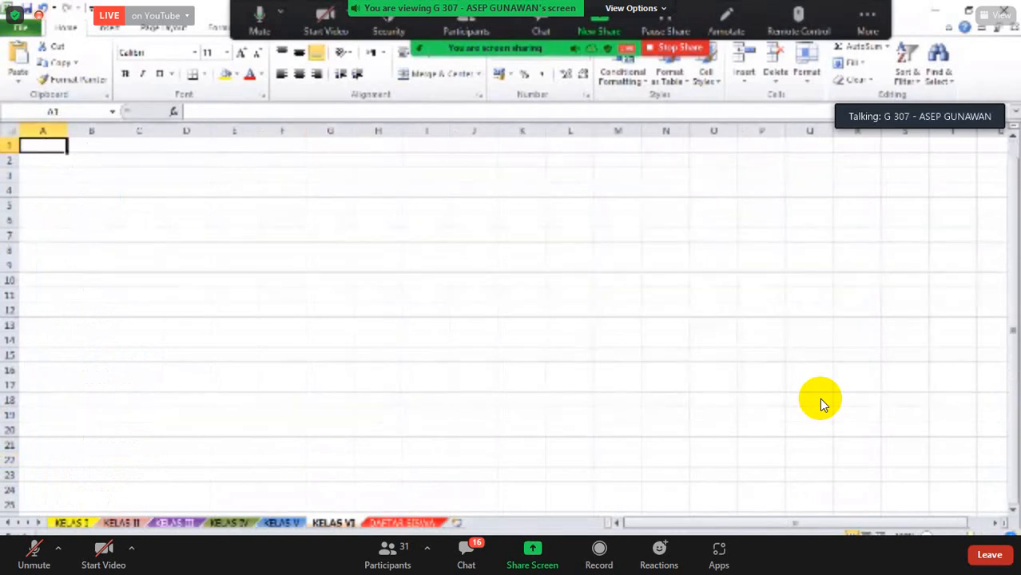
left_click(1008, 534)
left_click(1008, 534)
left_click(1008, 534)
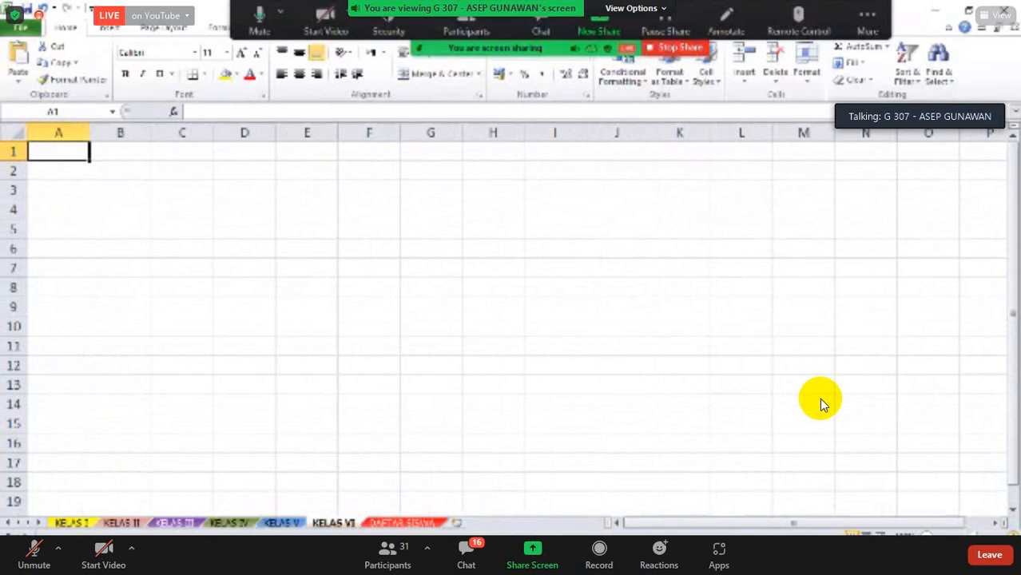
left_click(1008, 534)
left_click(1009, 535)
type("NO")
key("Right")
type("NAMA")
key("Right")
key("Left")
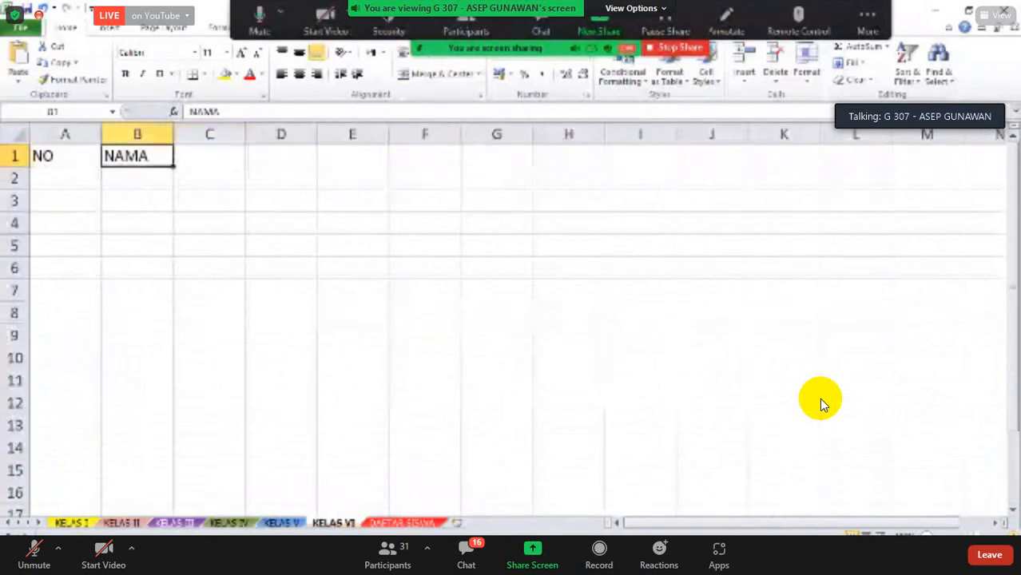
Change the heading in B1 to NAMA SISWA and auto-fit column B to it
type("S")
key("BackSpace")
type("NAMA S")
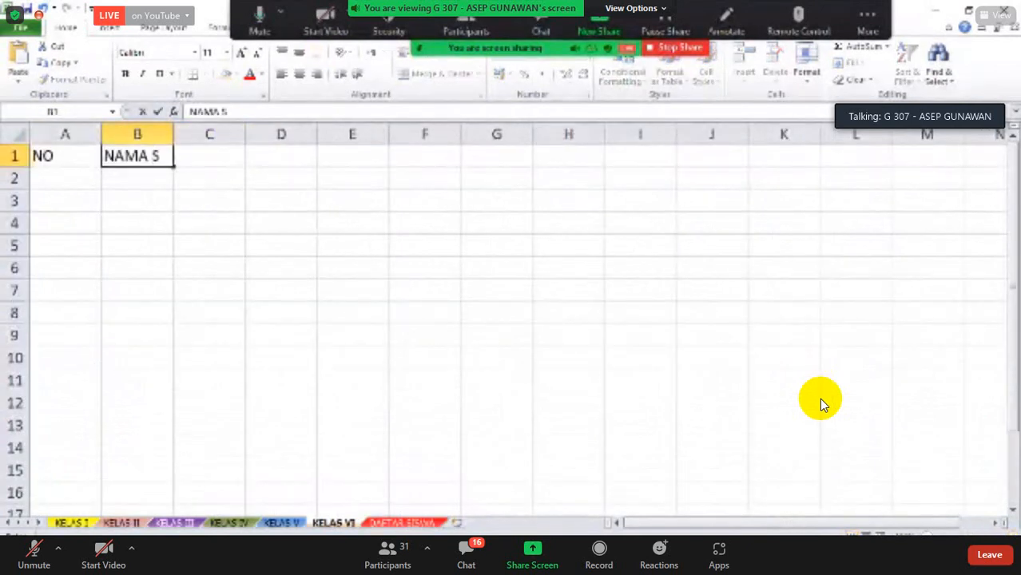
type("ISWA")
key("Right")
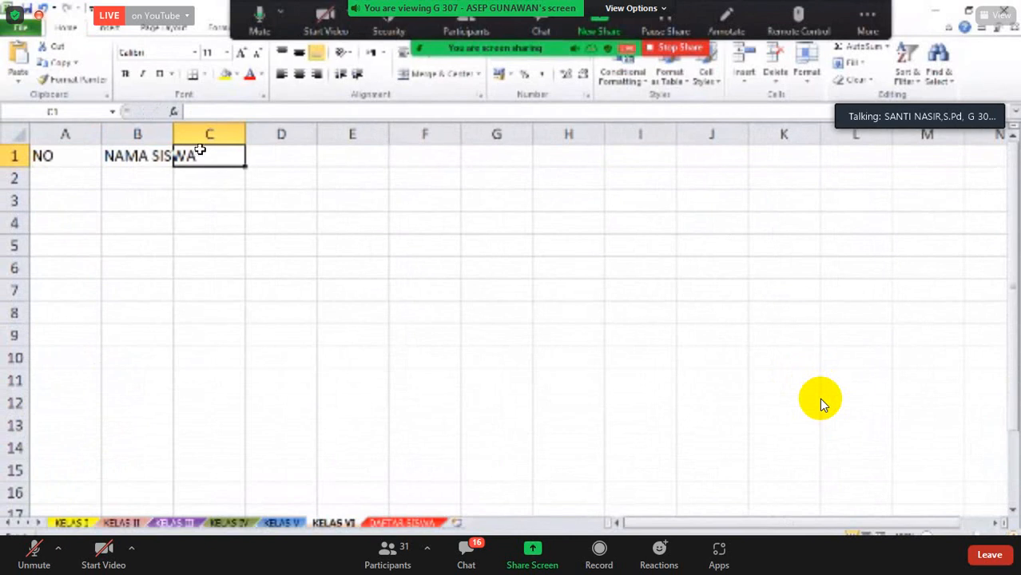
double_click(170, 134)
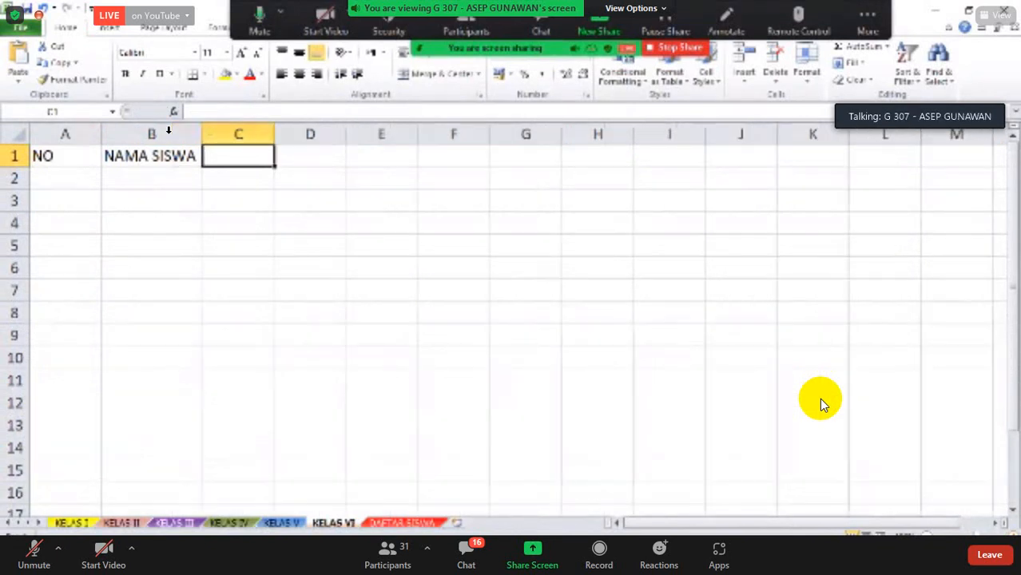
Enter the score headings PH, PTS and PAS in cells C1 to E1 of the KELAS VI sheet
type("P")
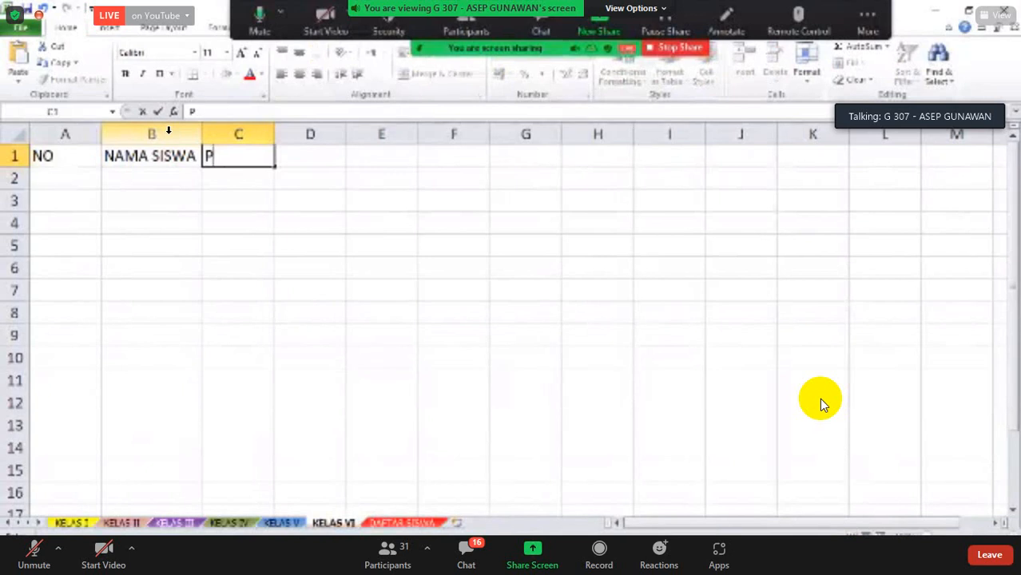
type("H")
key("Tab")
type("PTS")
key("Tab")
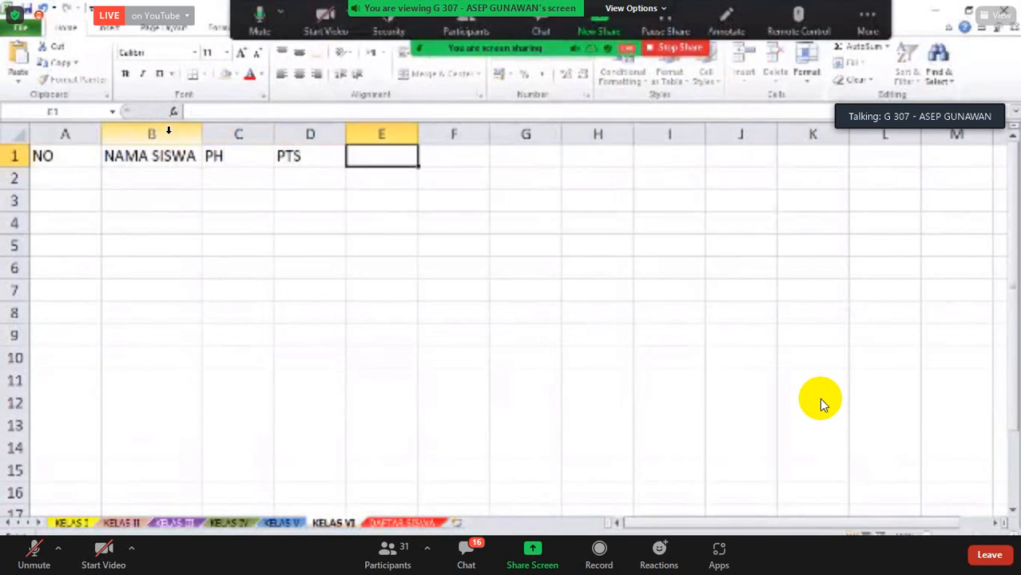
type("PAS")
key("Tab")
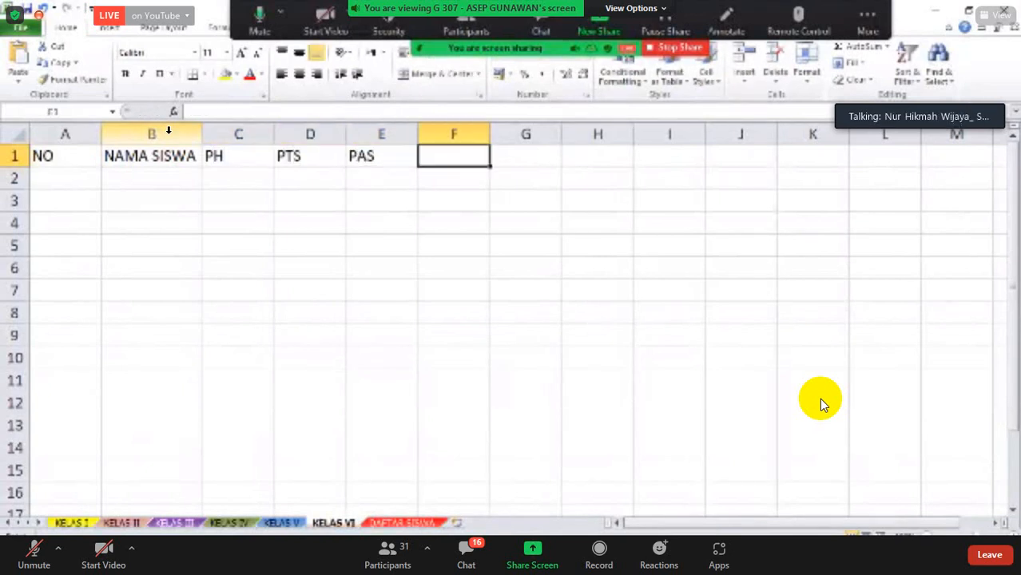
Enter the headings JML in F1 and RERATA in G1 of the KELAS VI sheet
type("J")
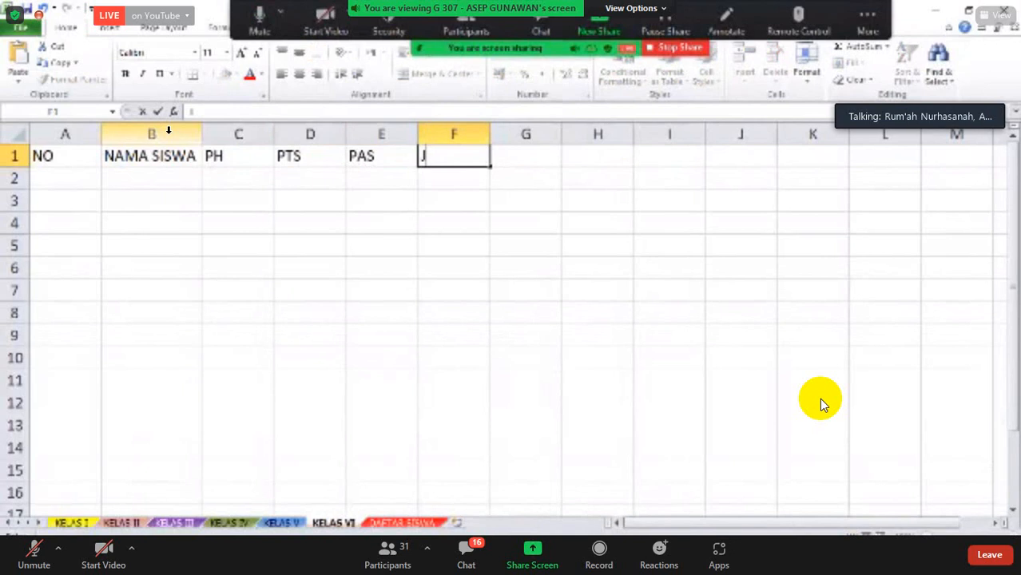
type("ML")
key("Tab")
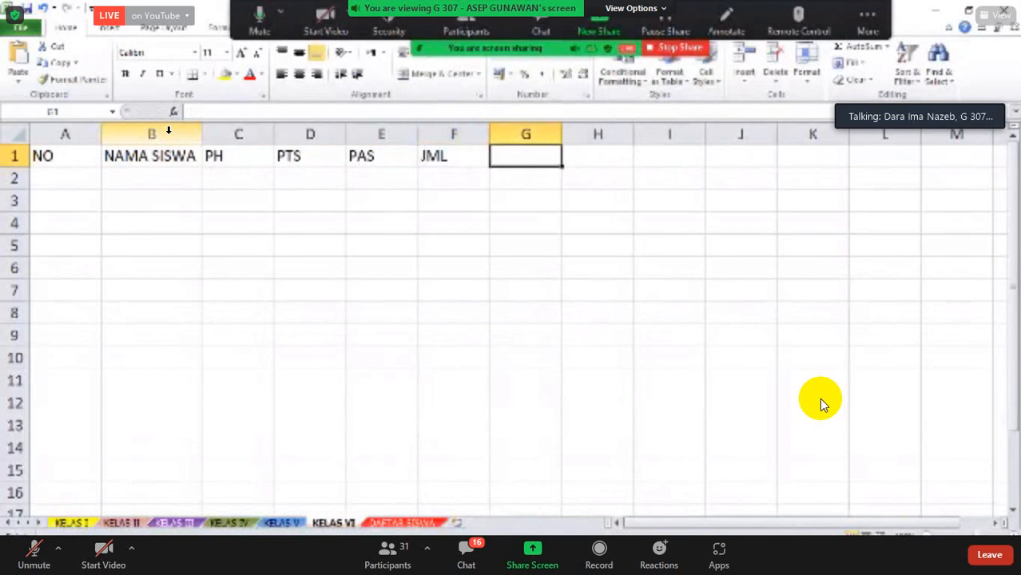
type("RERATA")
key("Tab")
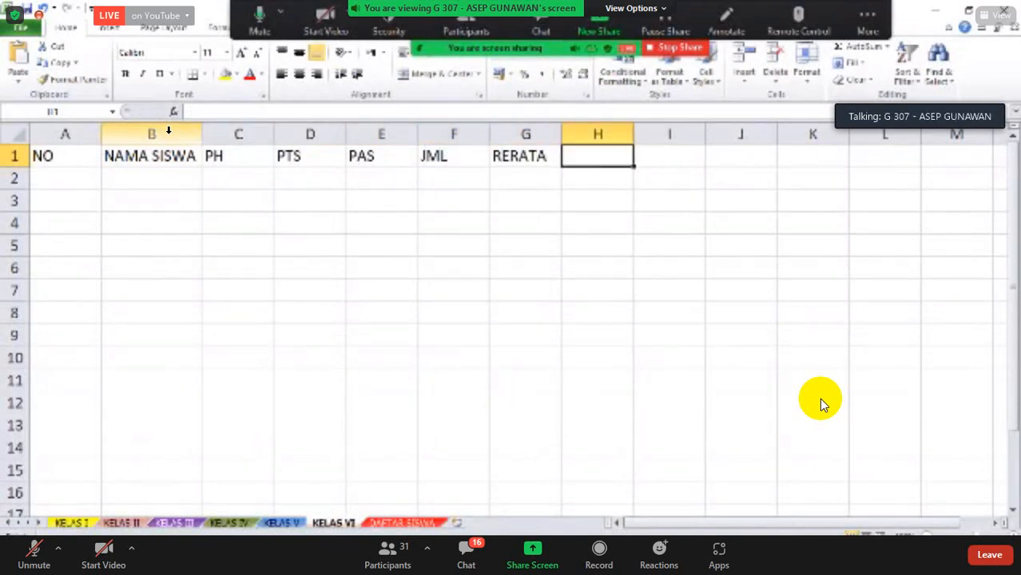
Enter the heading NR in cell H1 of the KELAS VI sheet
type("NR")
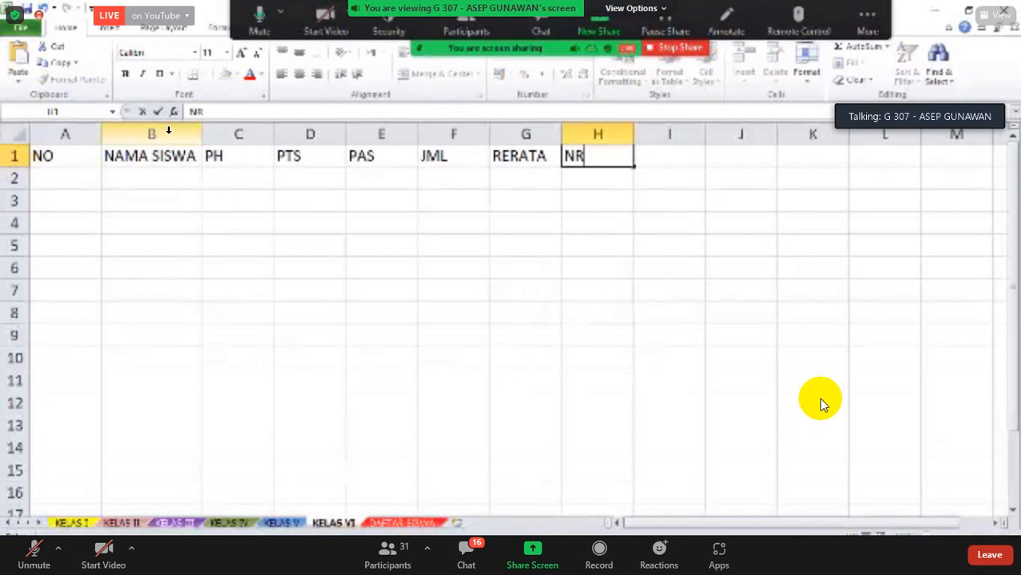
key("Tab")
key("Left")
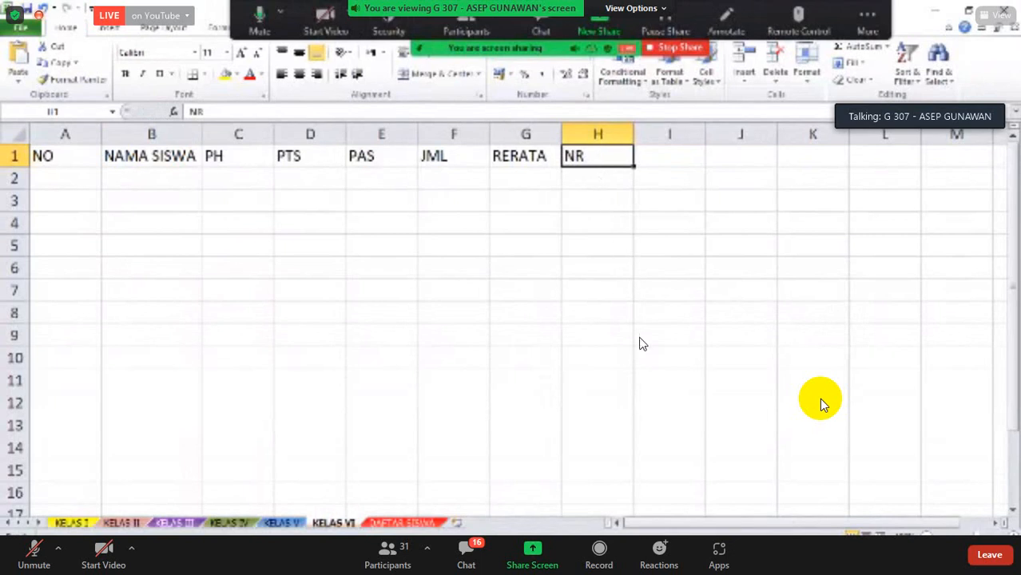
Insert a comment on the NR heading in H1 with the formula note (2PH)+PTS+PAS/4
right_click(599, 157)
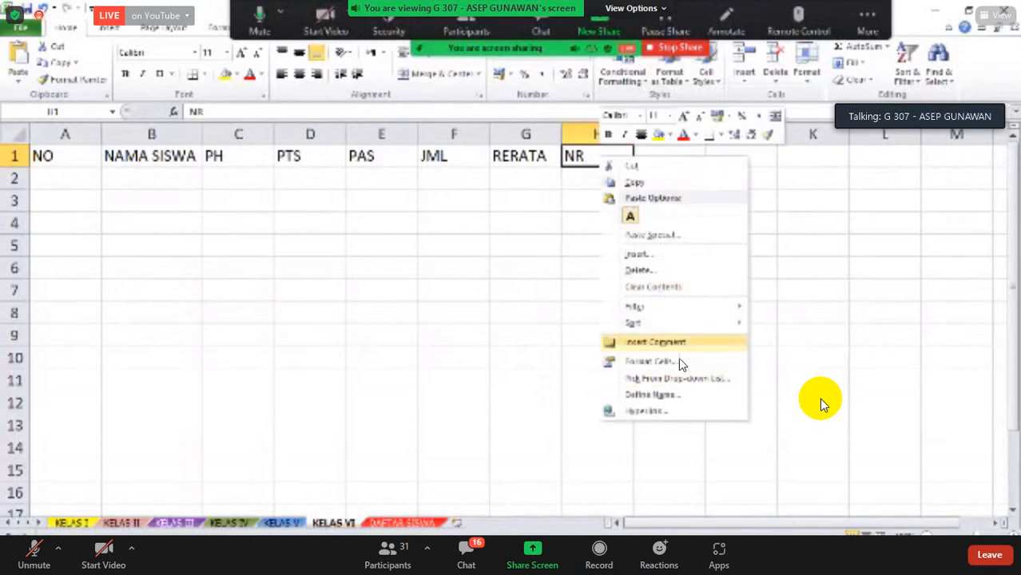
left_click(669, 343)
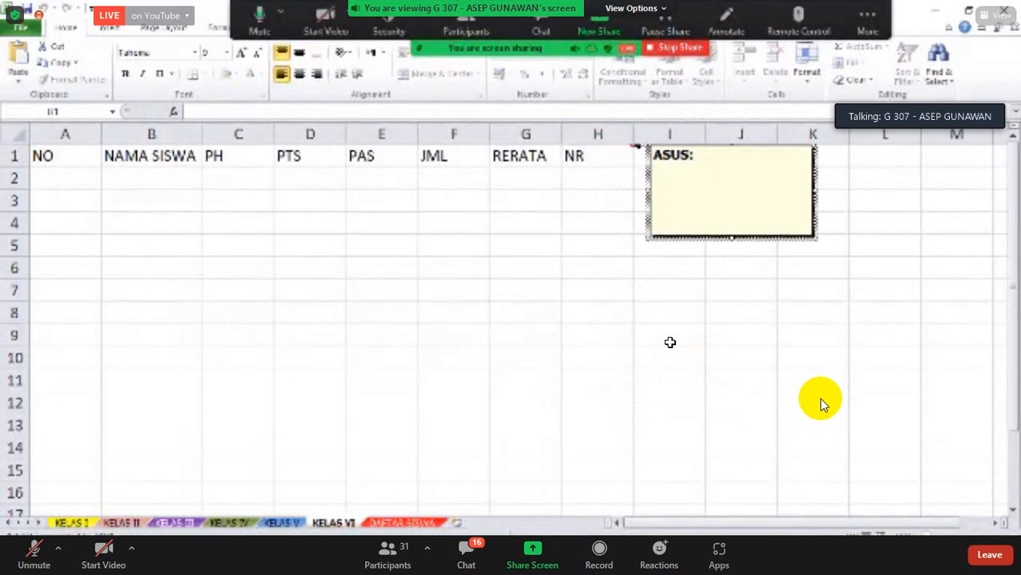
type("(2PH)")
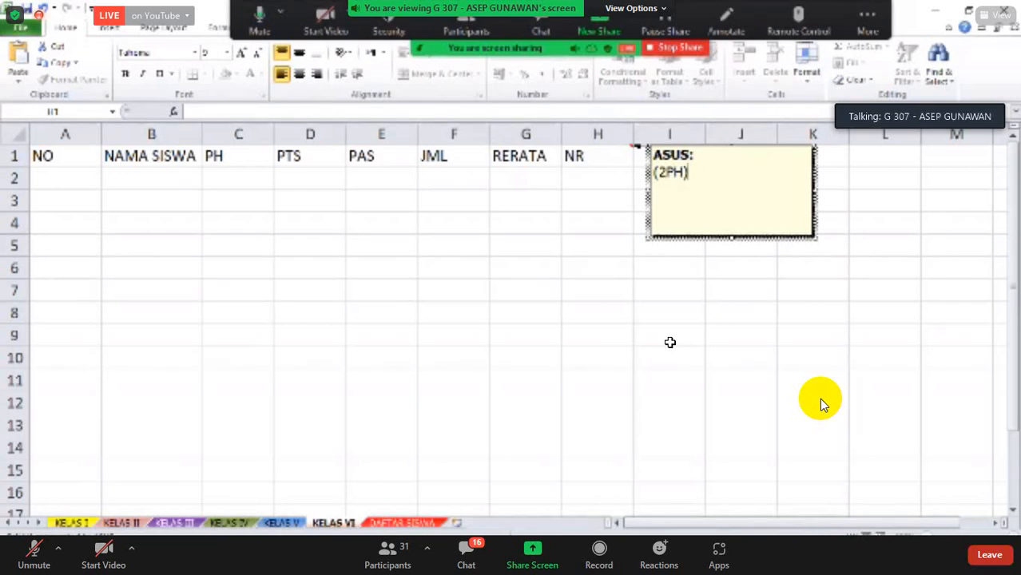
type("PTS")
key("BackSpace")
key("BackSpace")
key("BackSpace")
type("+")
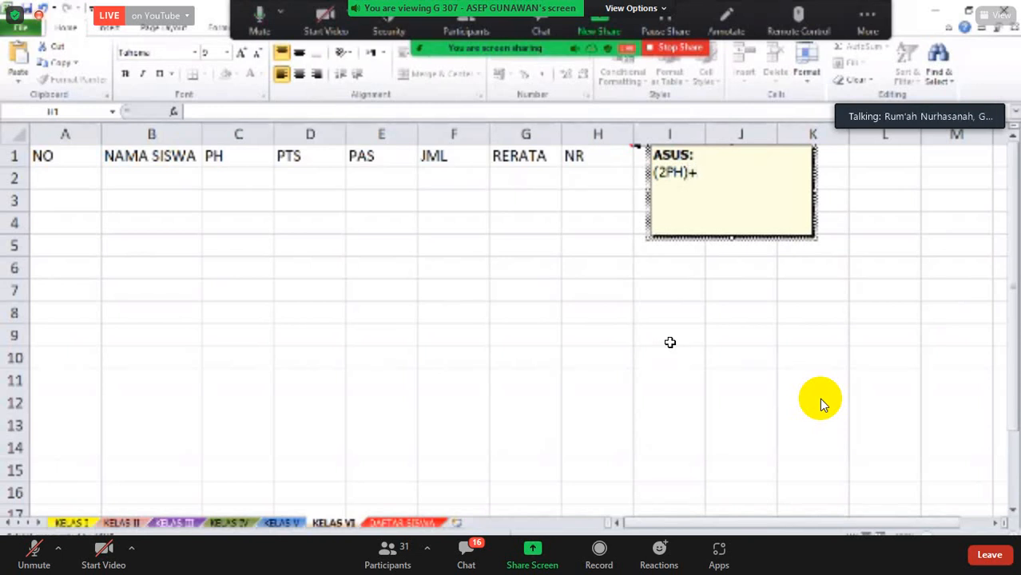
type("PTS+")
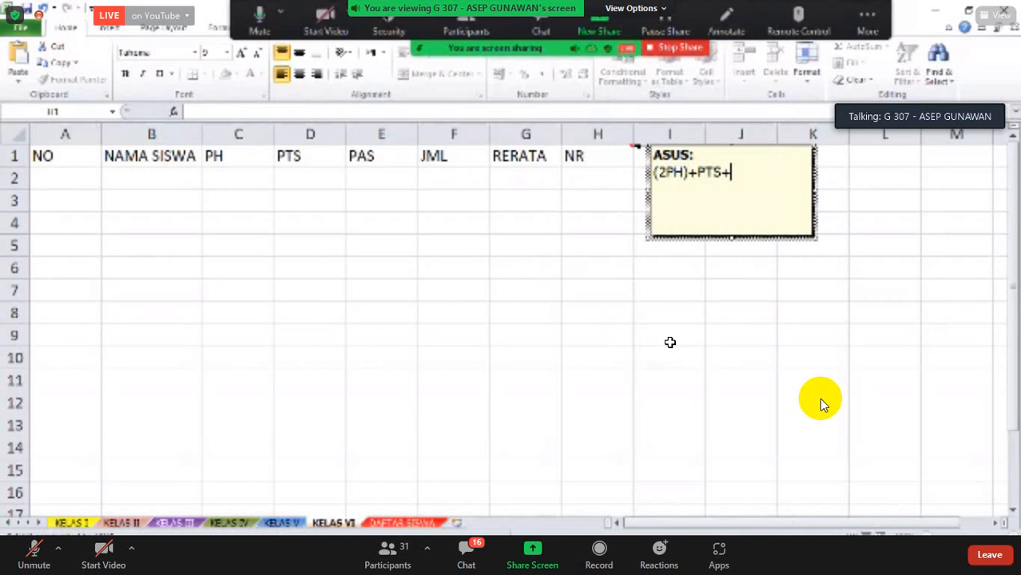
type("PAS/4")
left_click(670, 343)
left_click_drag(395, 288, 310, 265)
left_click(185, 221)
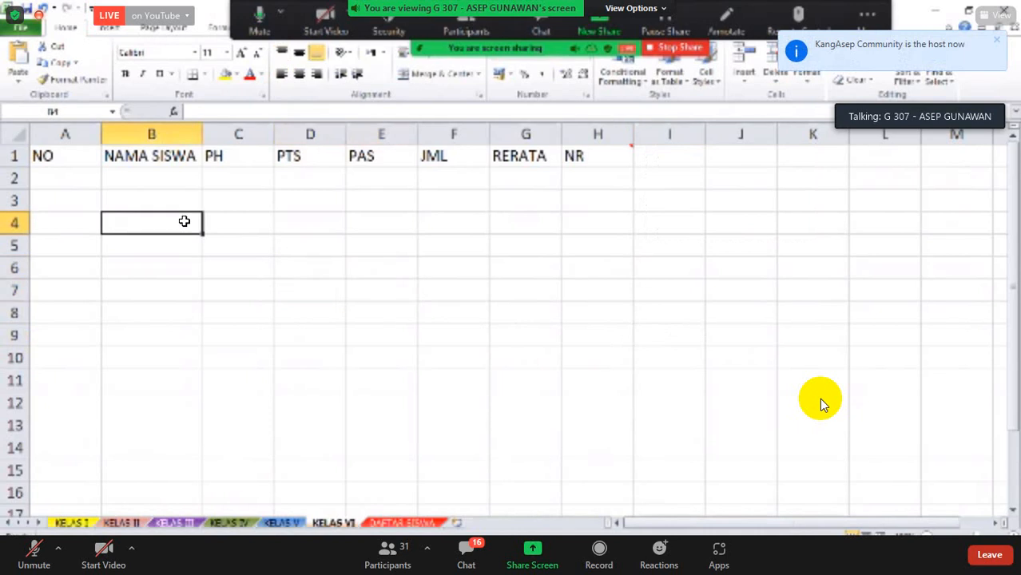
left_click(48, 178)
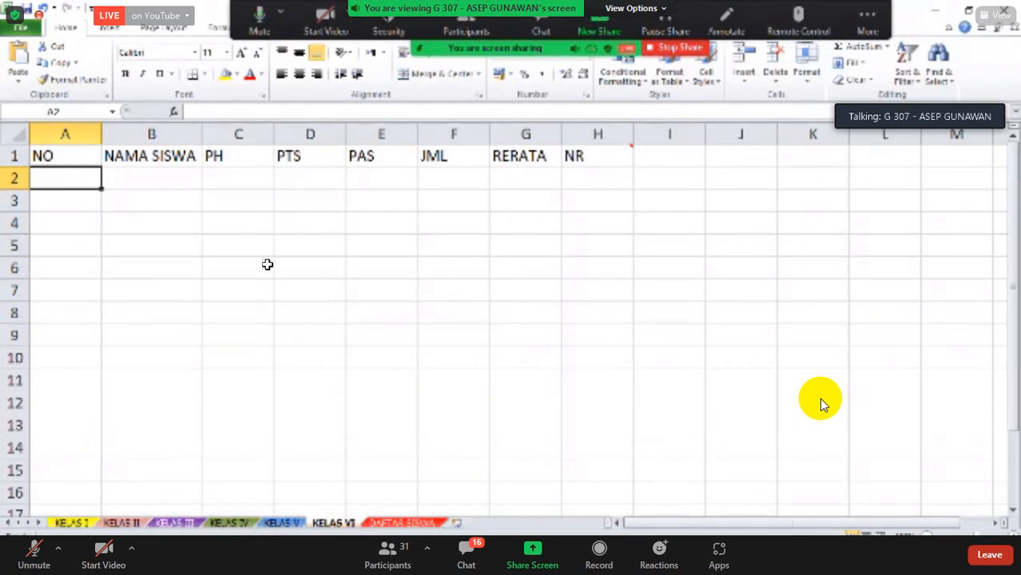
left_click(404, 524)
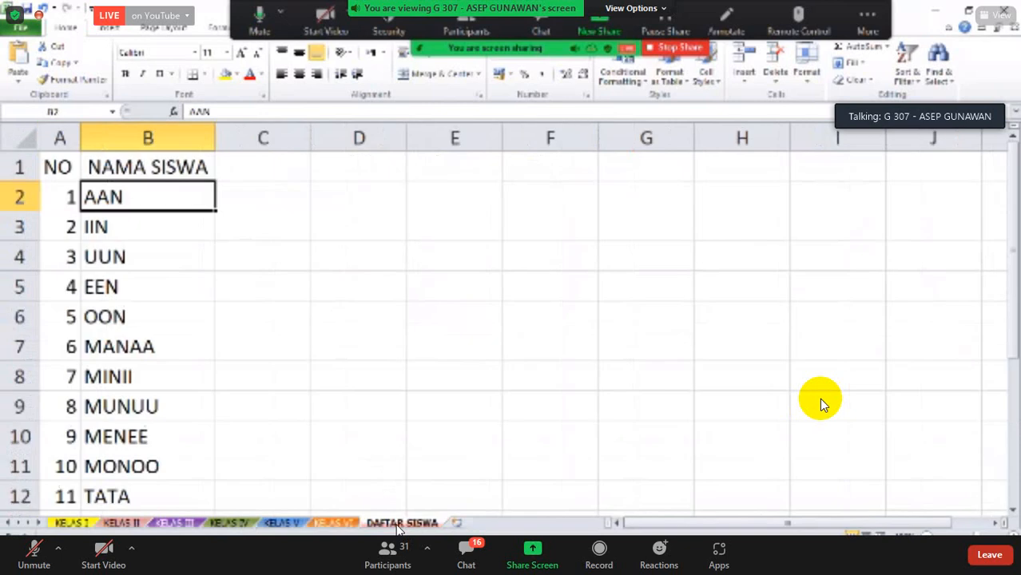
left_click(337, 521)
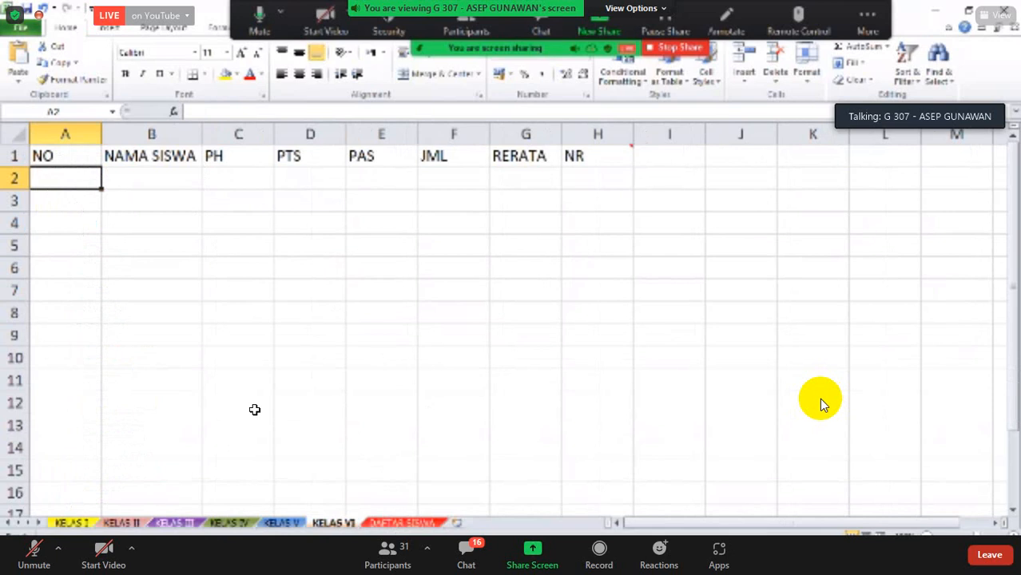
type("1")
key("Return")
type("2")
key("Return")
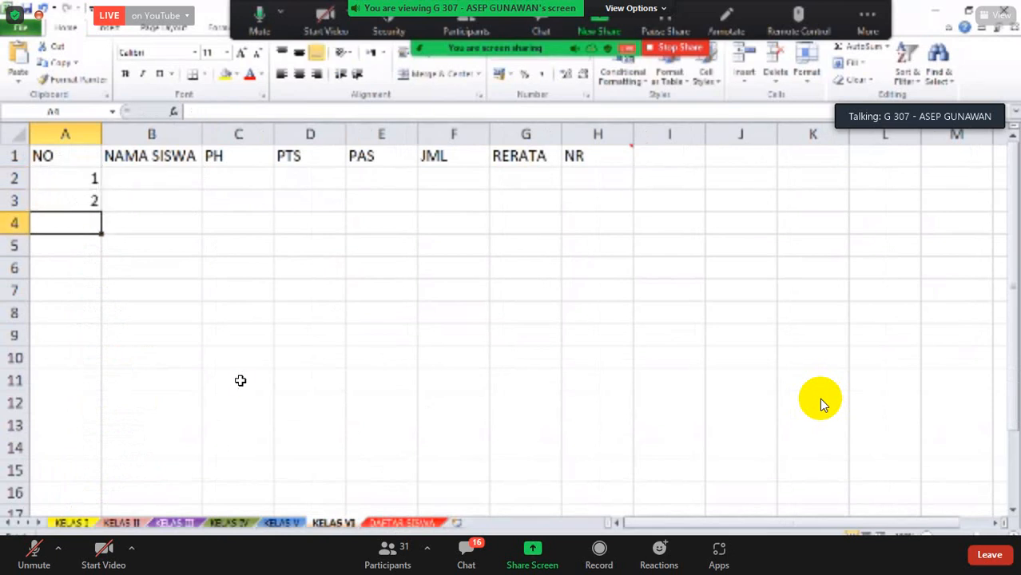
key("ctrl+z")
key("ctrl+z")
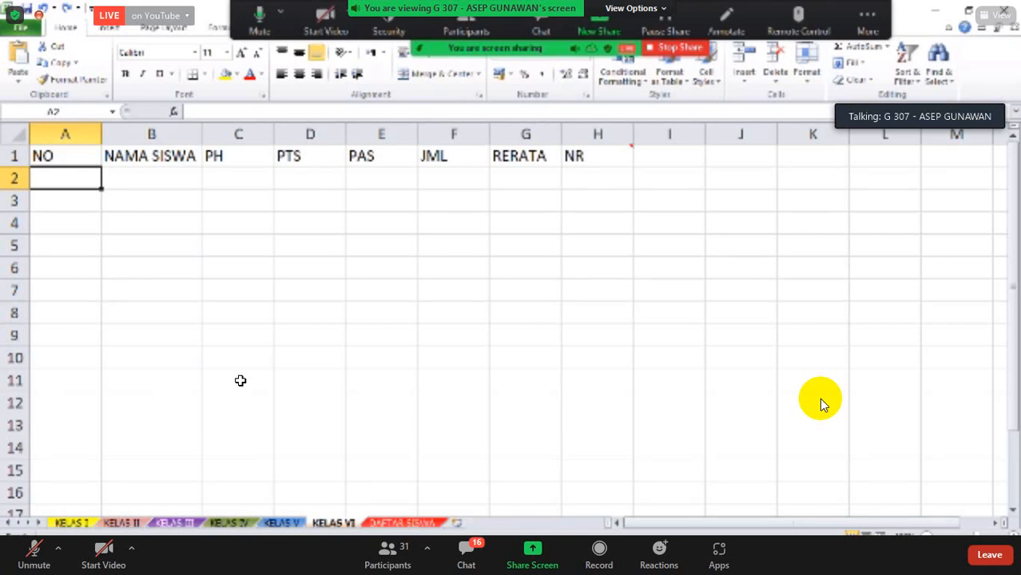
Link cell A2 of the KELAS VI sheet to cell A2 of the DAFTAR SISWA sheet
type("=")
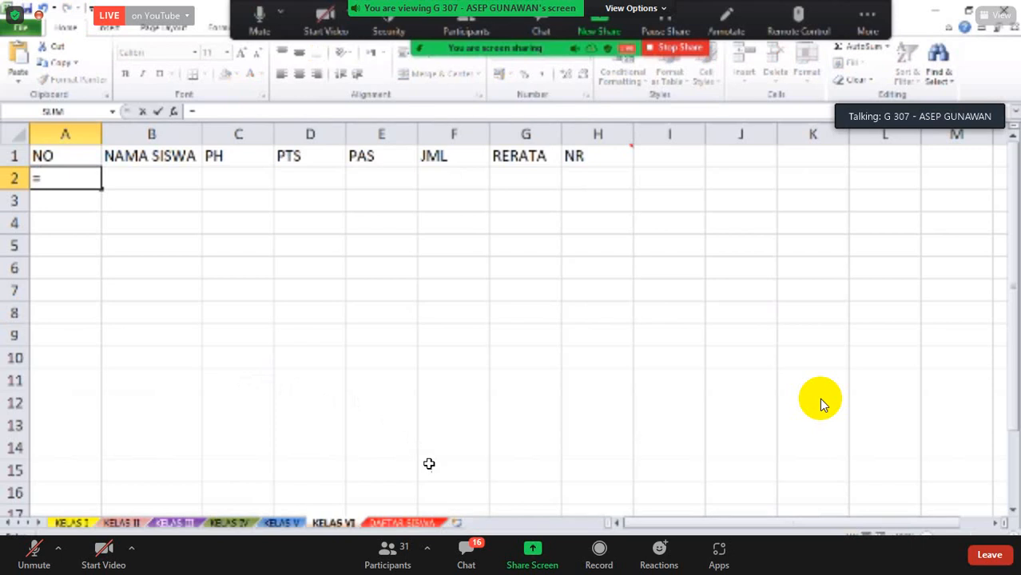
left_click(403, 523)
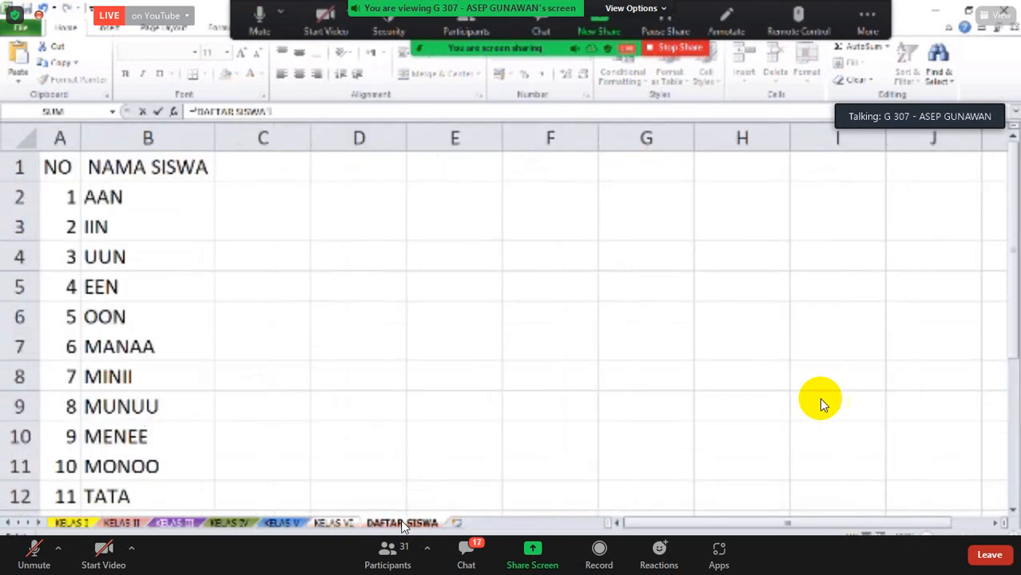
left_click(58, 196)
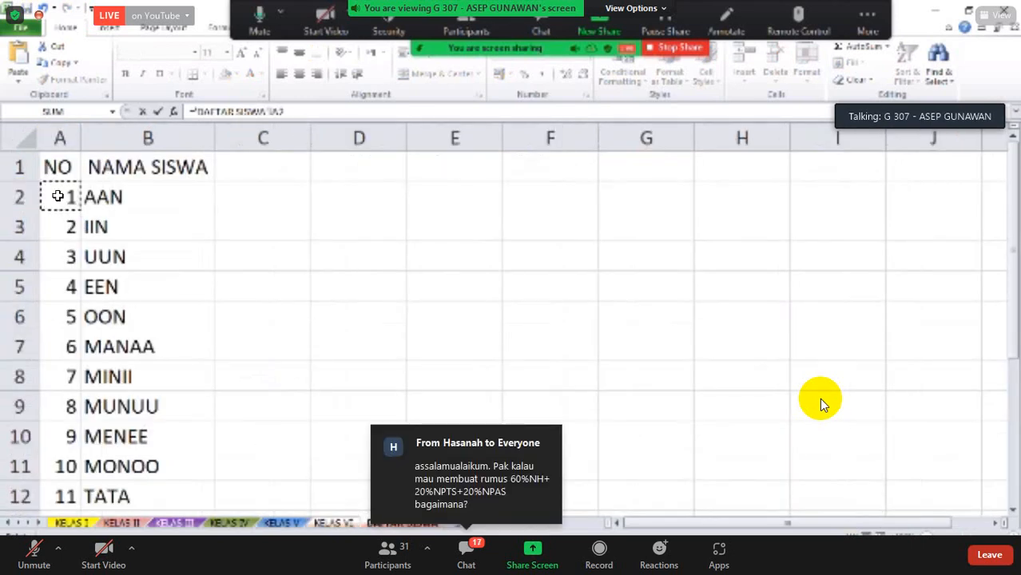
key("Return")
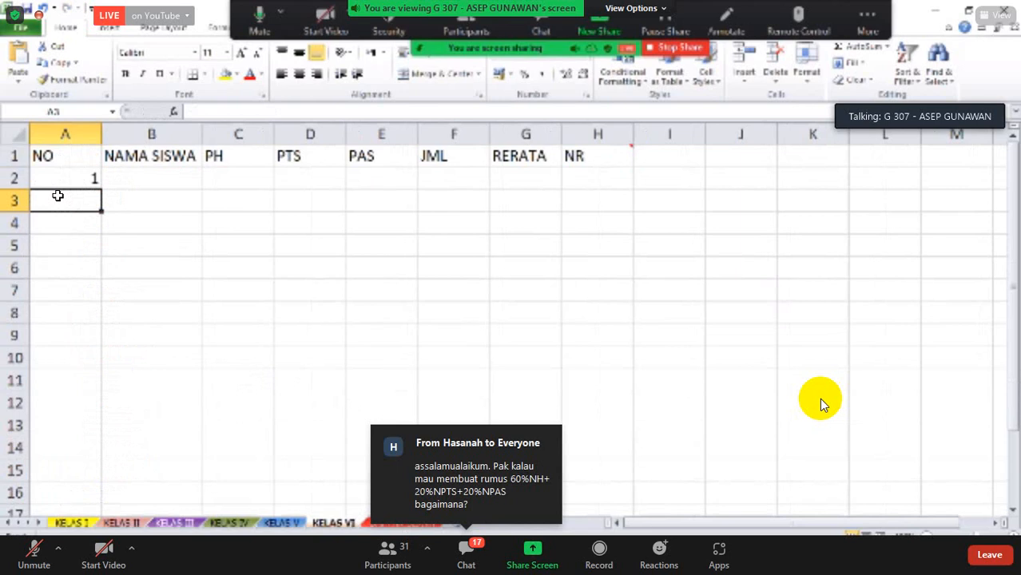
Fill the link formula from A2 down the NO column and across the NAMA SISWA column
left_click(76, 181)
left_click_drag(102, 190, 171, 523)
left_click_drag(166, 184, 198, 192)
On the DAFTAR SISWA sheet, replace the student names in B2 and B3 with two other students' names
key("ctrl+Home")
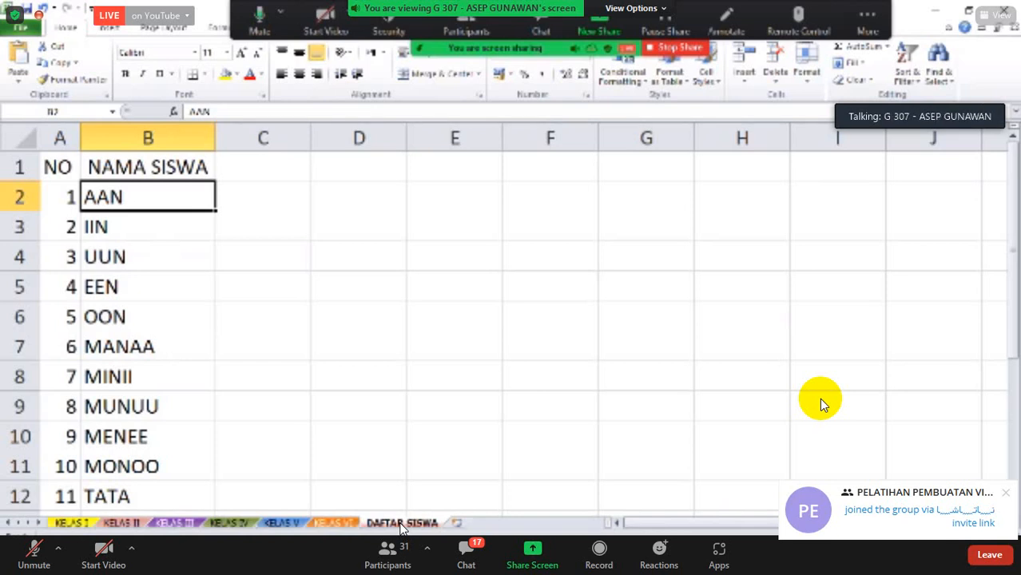
type("HASANAH")
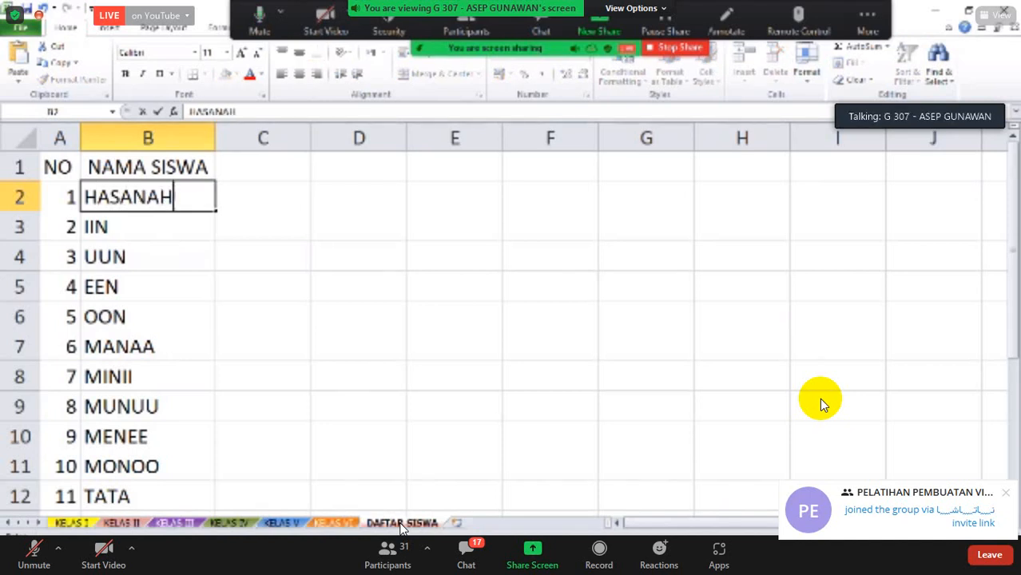
key("Return")
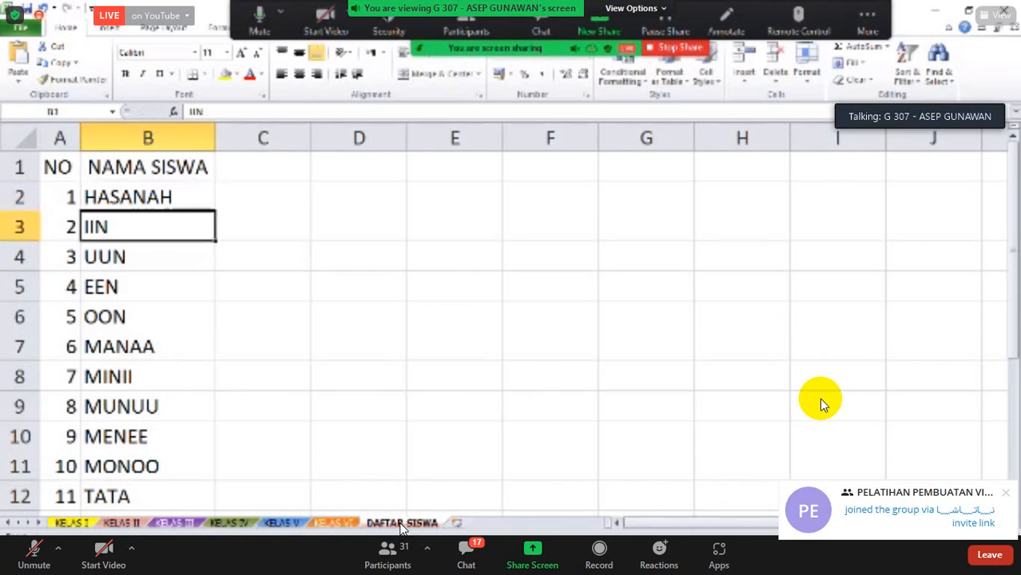
key("ctrl+Page_Up")
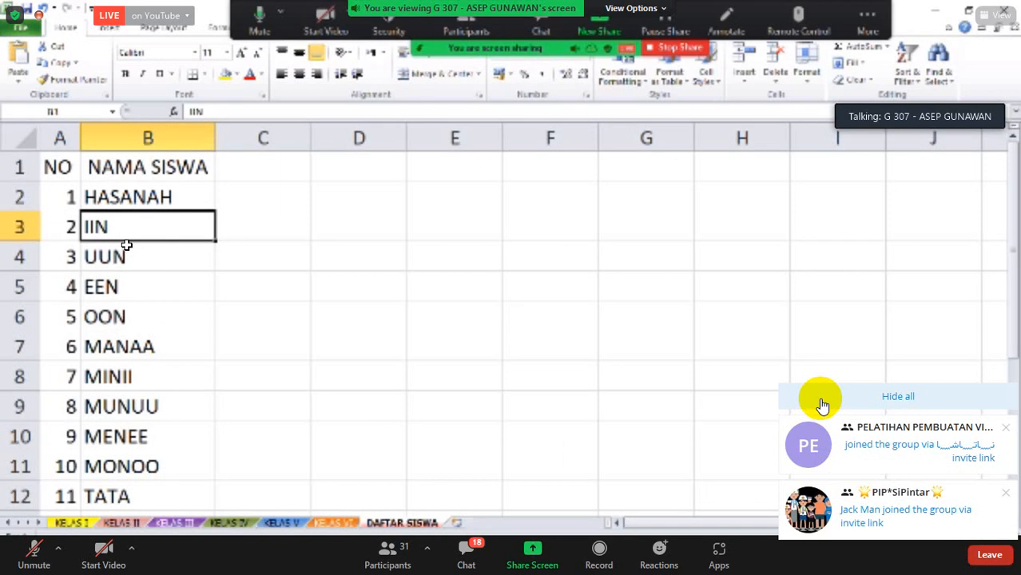
type("ATIN")
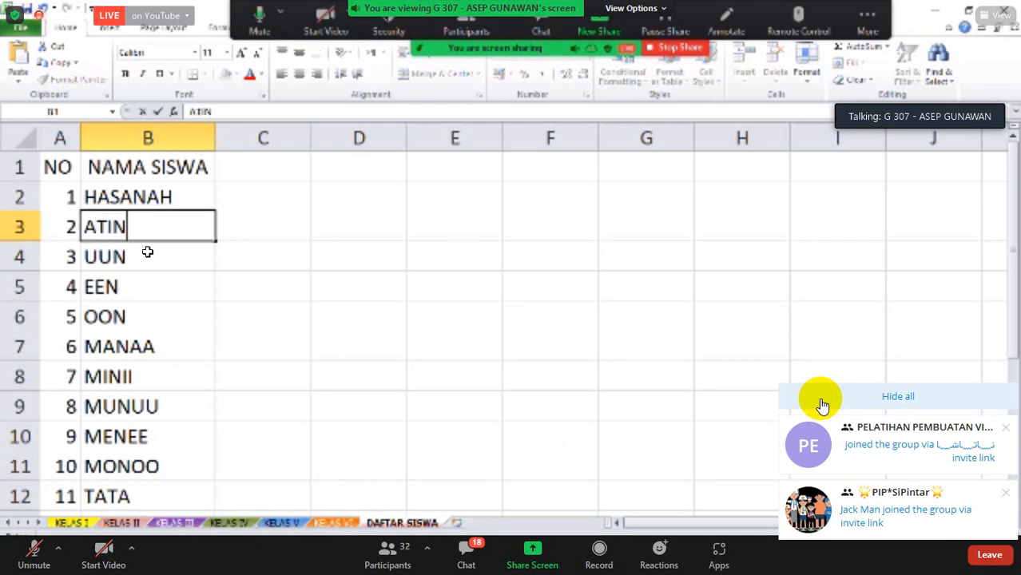
key("Return")
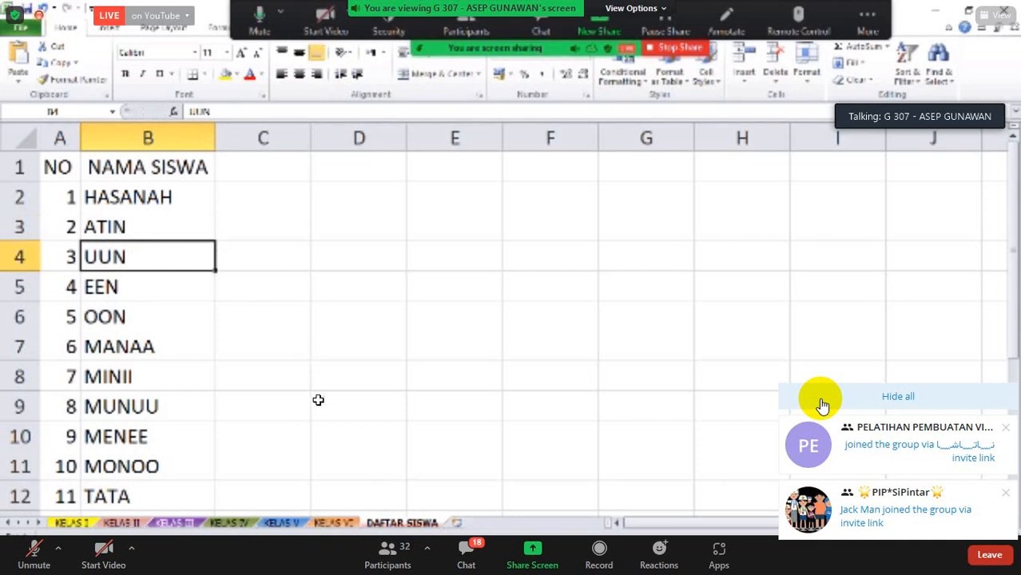
Check the linked student names on KELAS VI against the names in B2 to B5 of DAFTAR SISWA
key("ctrl+Page_Up")
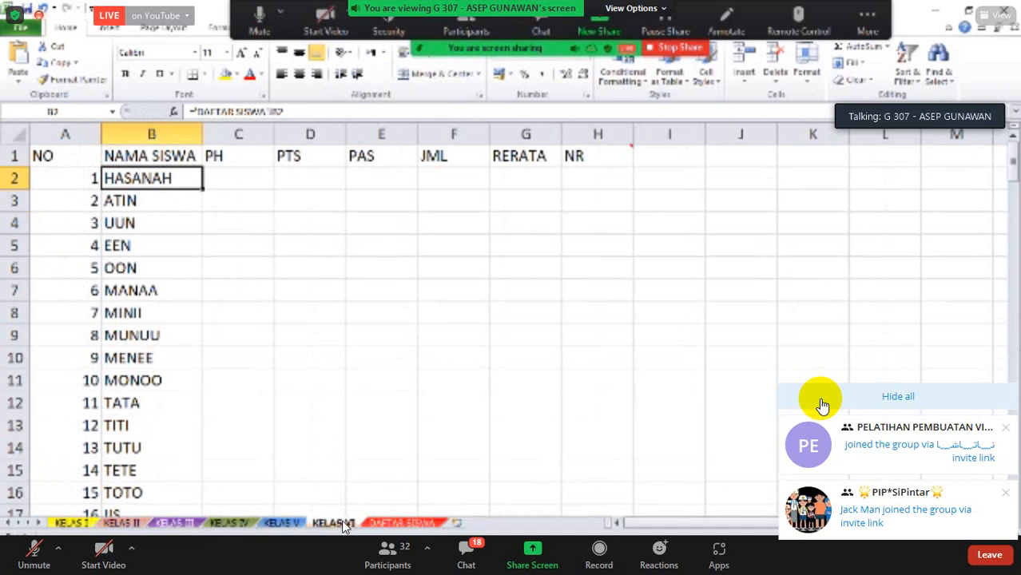
left_click(387, 525)
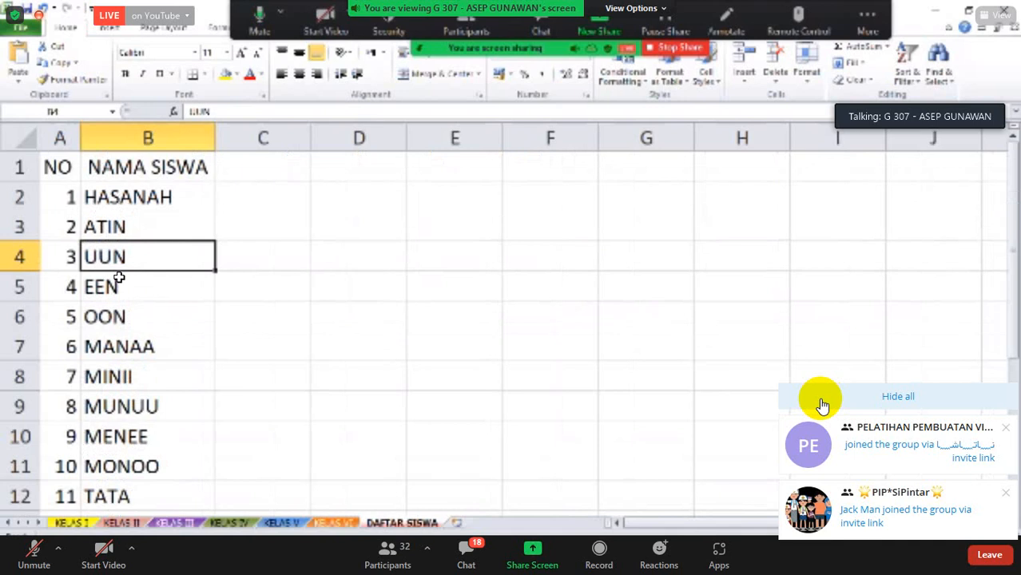
left_click_drag(128, 198, 115, 287)
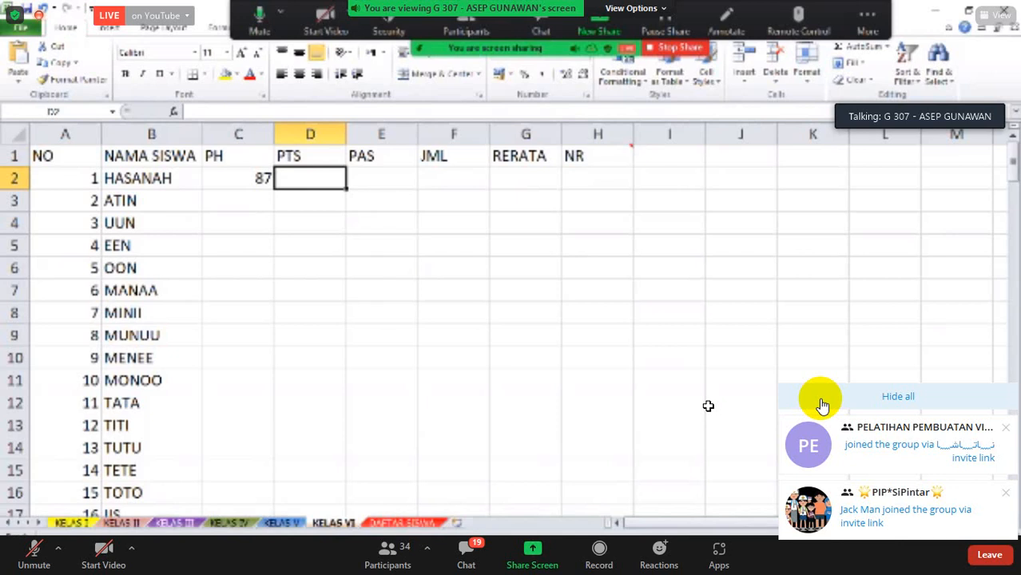
Hide all the group notifications covering the worksheet
left_click(821, 399)
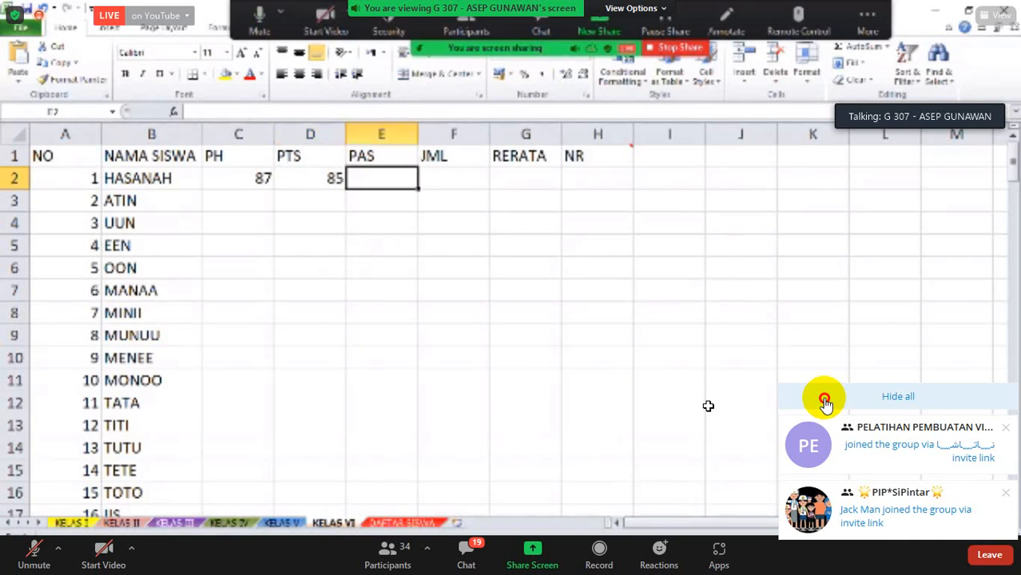
left_click(824, 402)
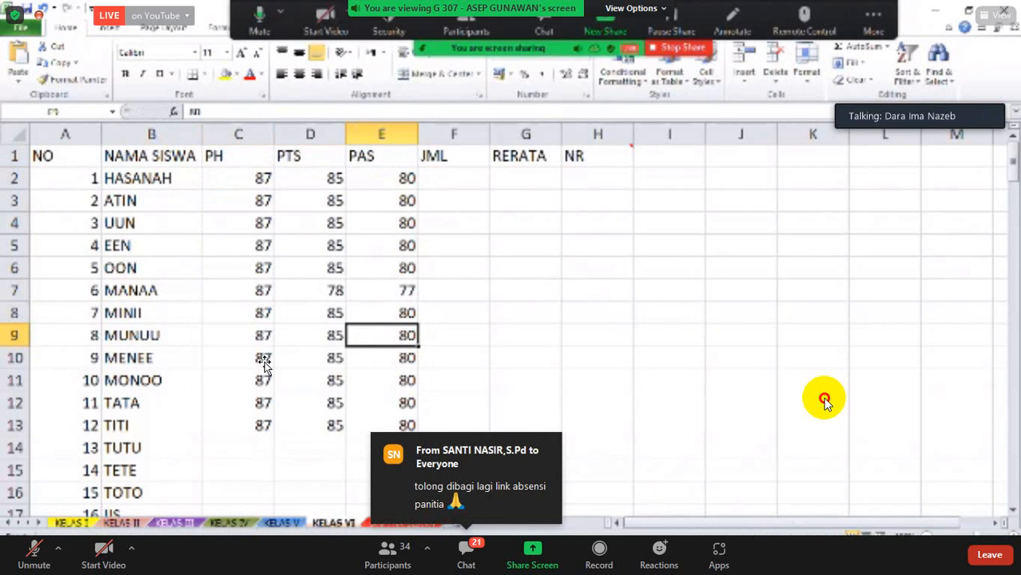
On the KELAS VI sheet, set student number 8's scores in row 9 to PH 88, PTS 69 and PAS 96
type("88")
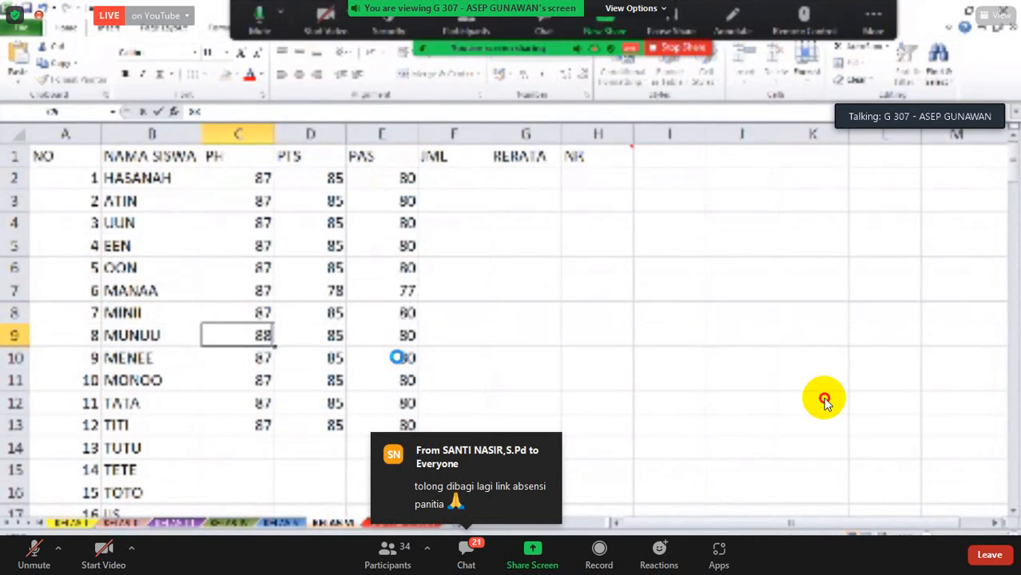
key("Tab")
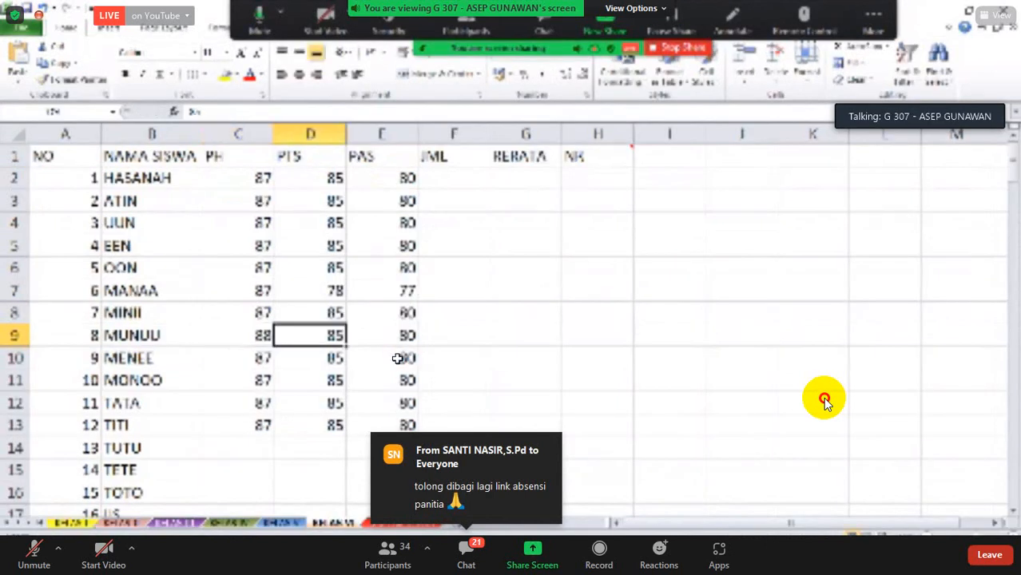
type("69")
key("Tab")
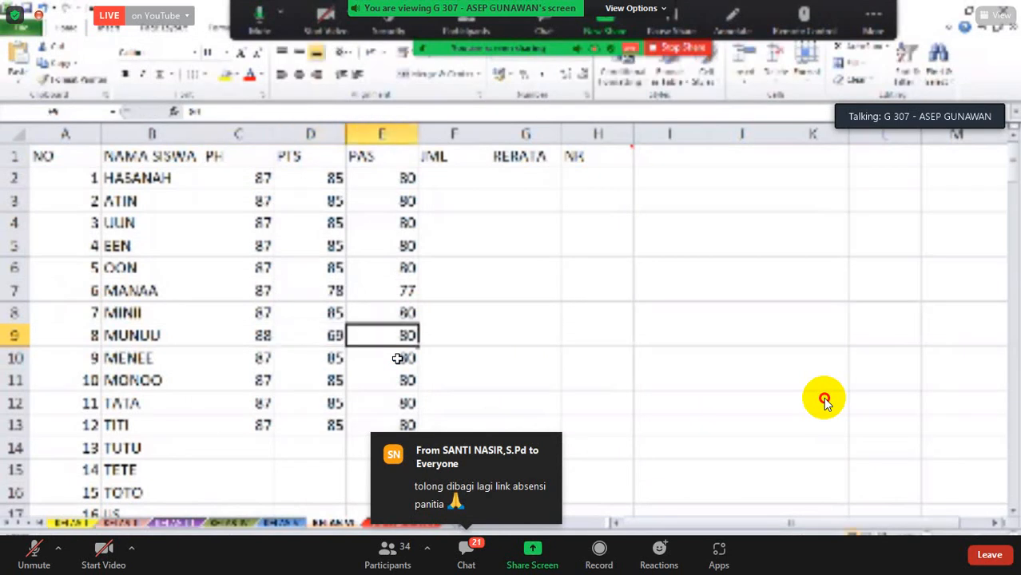
type("96")
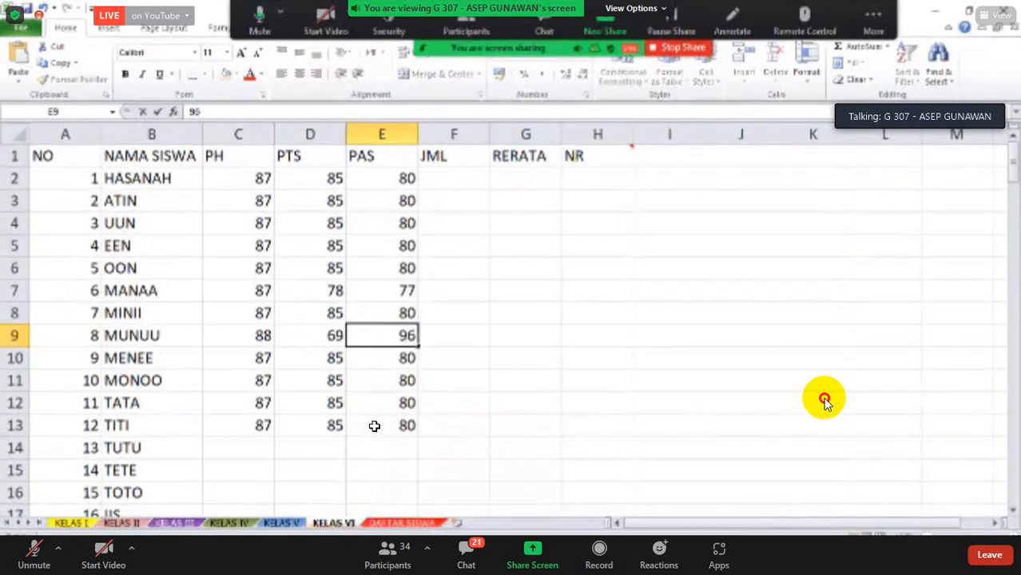
key("Return")
key("Up")
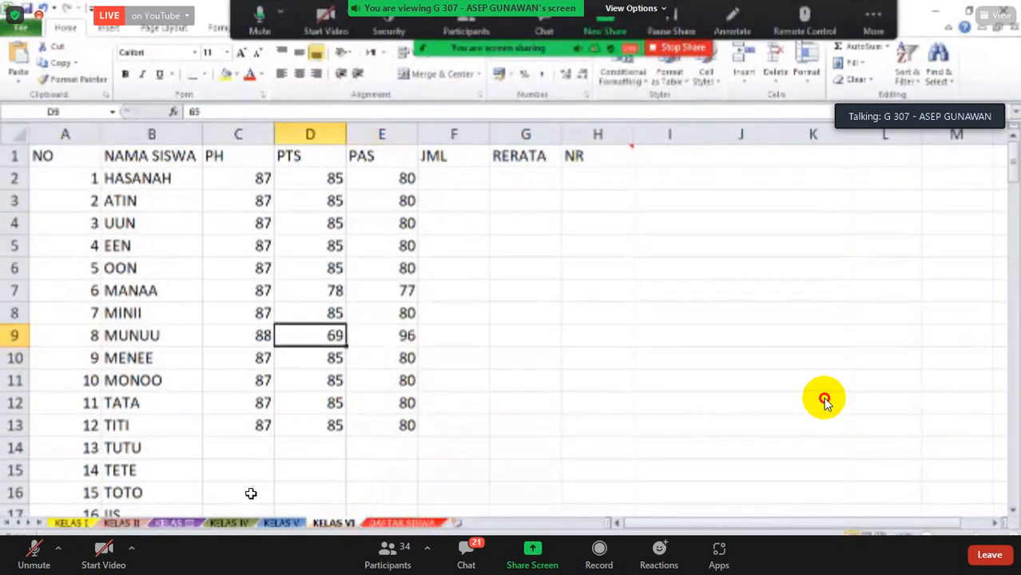
Set student number 9's scores in row 10 to PH 88, PTS 81 and PAS 79
key("Left")
key("Down")
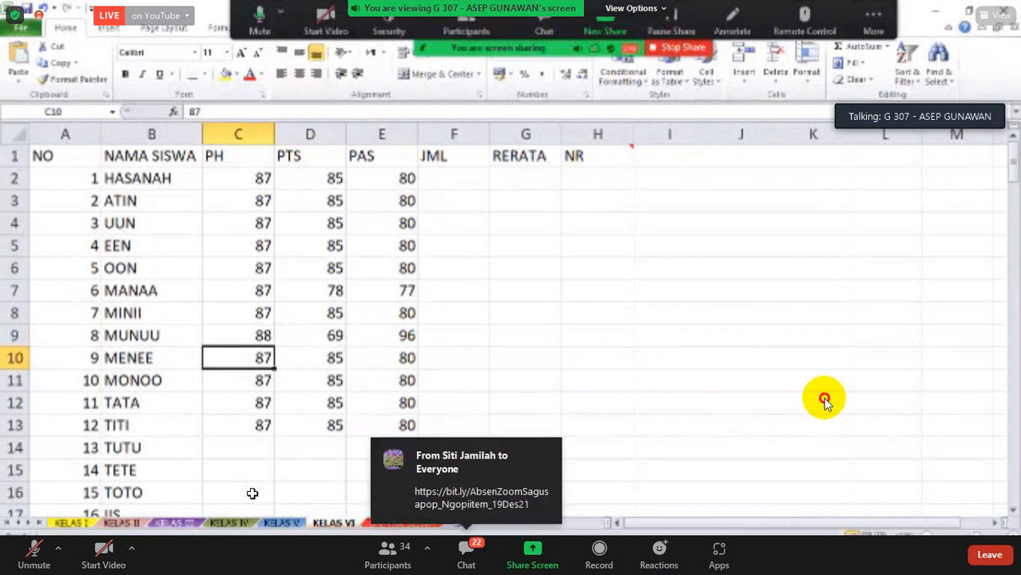
type("88")
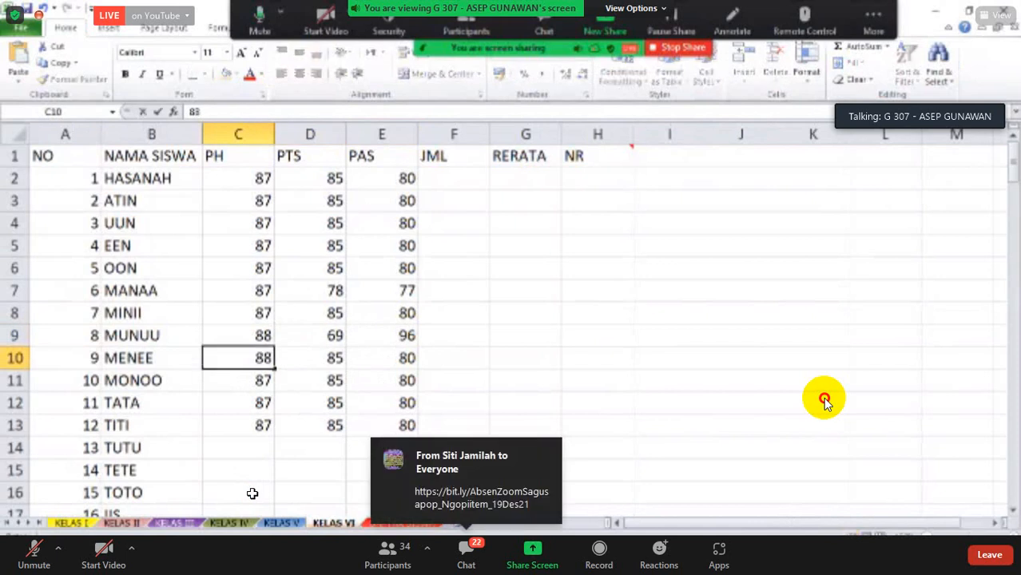
key("Tab")
type("81")
key("Tab")
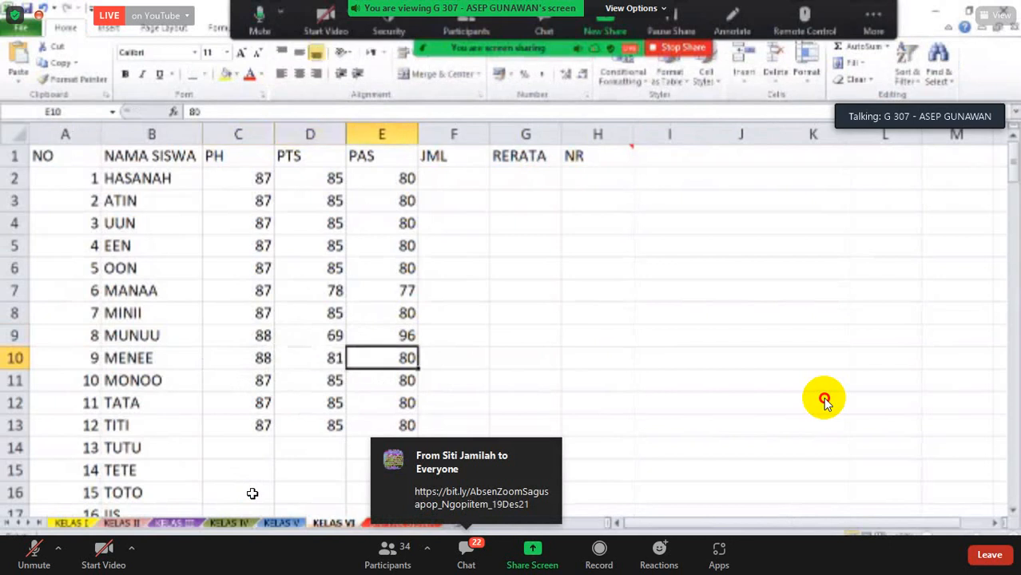
type("79")
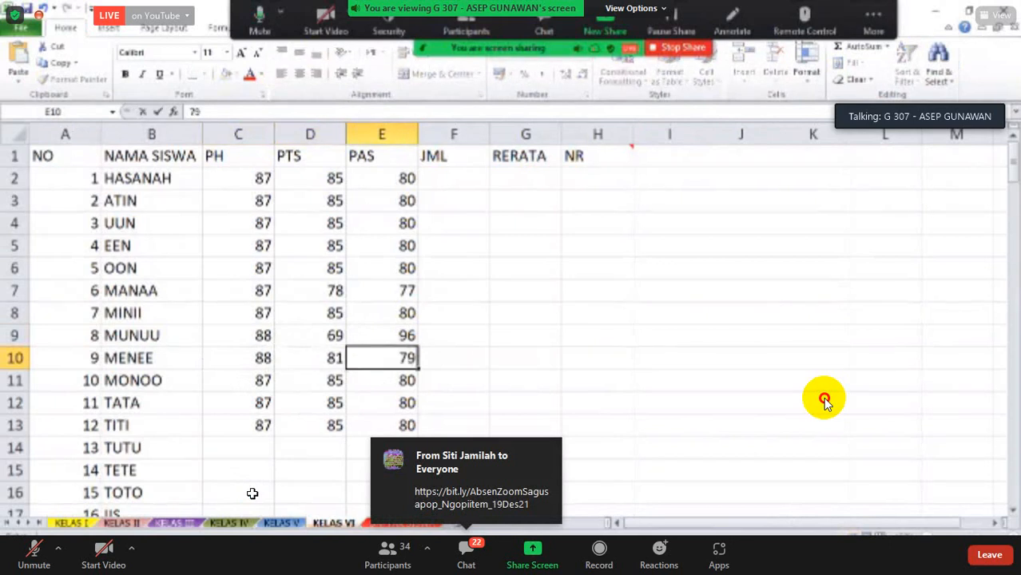
key("Return")
Copy the row 10 scores in C10:E10 to students 13 and 14 in rows 14 and 15
key("Up")
key("Left")
key("Left")
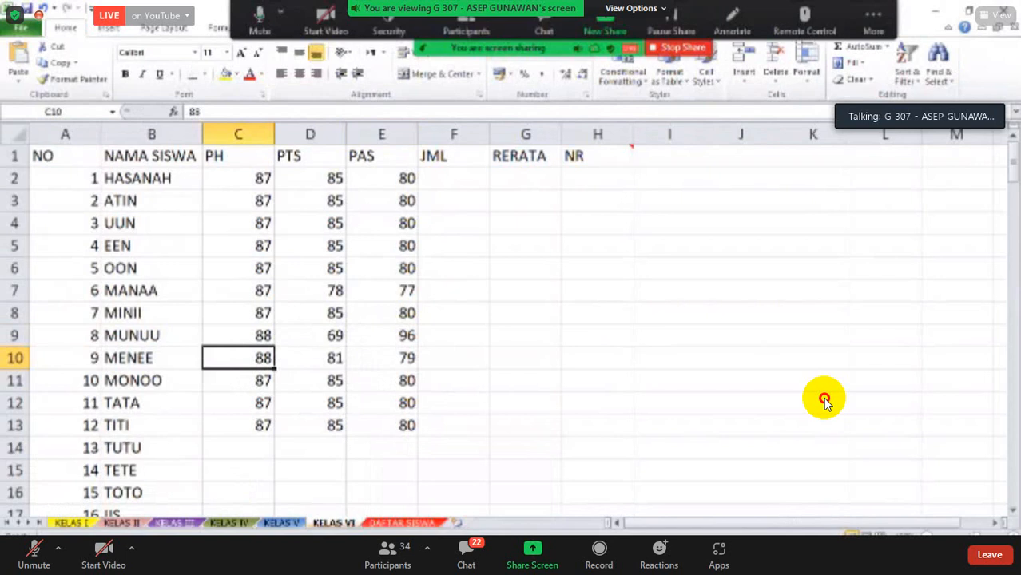
key("shift+Right")
key("shift+Right")
key("ctrl+c")
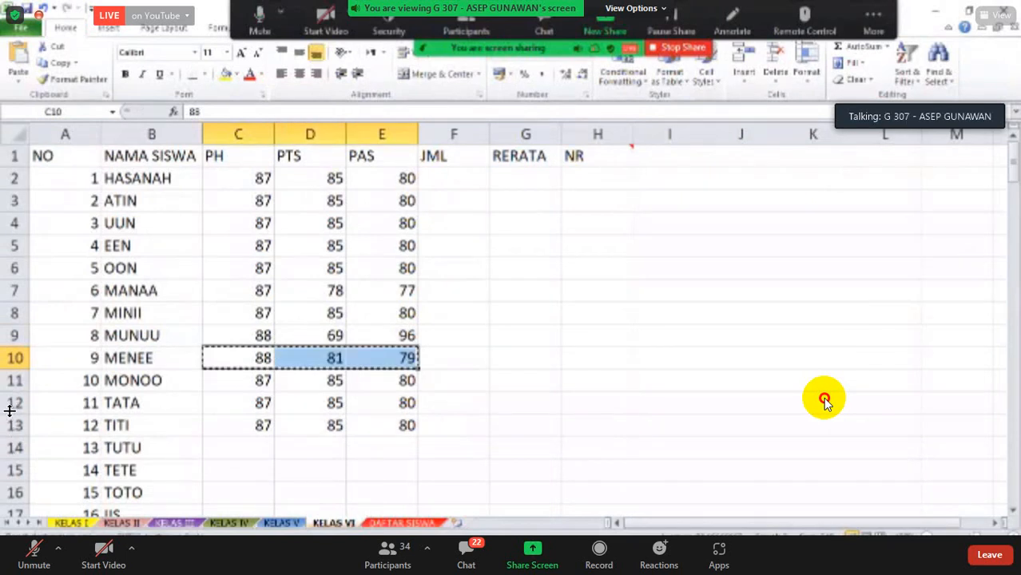
key("Down")
key("Down")
key("Down")
key("Down")
key("ctrl+v")
key("Down")
key("ctrl+v")
key("Down")
Copy the score block C10:E13 to students 15 to 18, starting at C16
key("Up")
key("Up")
key("Up")
key("Up")
key("Up")
key("Up")
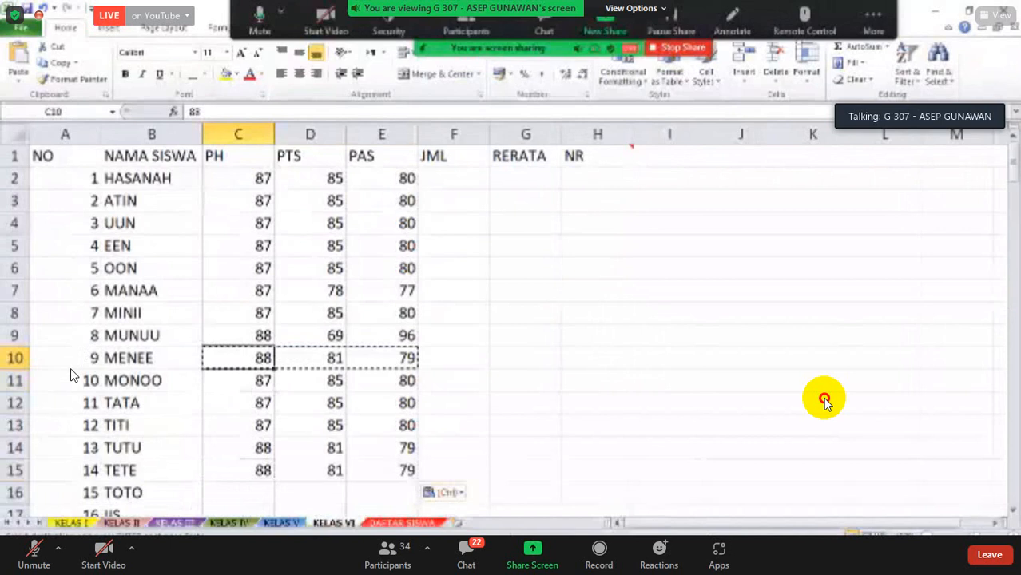
key("shift+Right")
key("shift+Right")
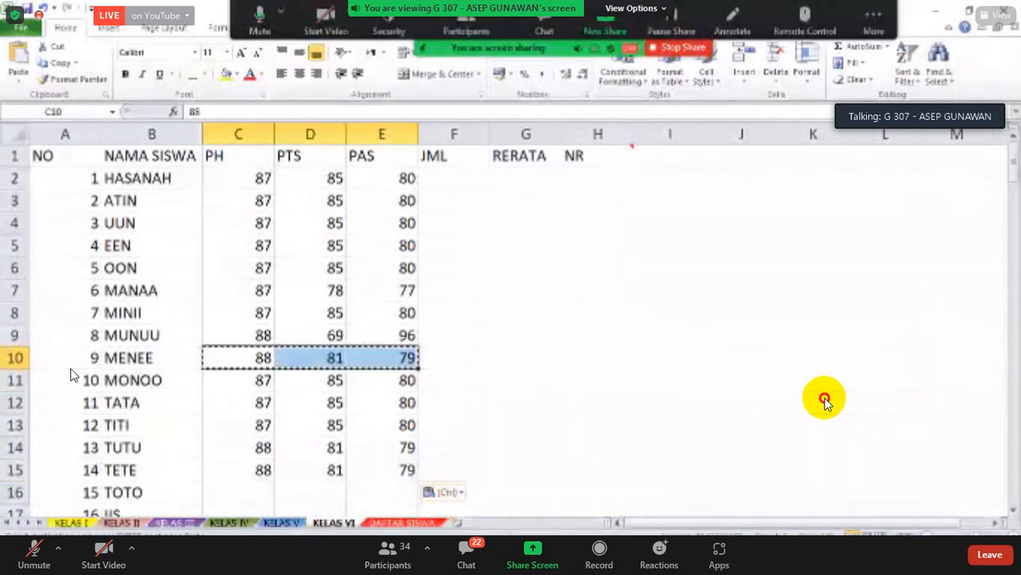
key("shift+Down")
key("shift+Down")
key("shift+Down")
key("Down")
key("Down")
key("Down")
key("Down")
key("Down")
key("Down")
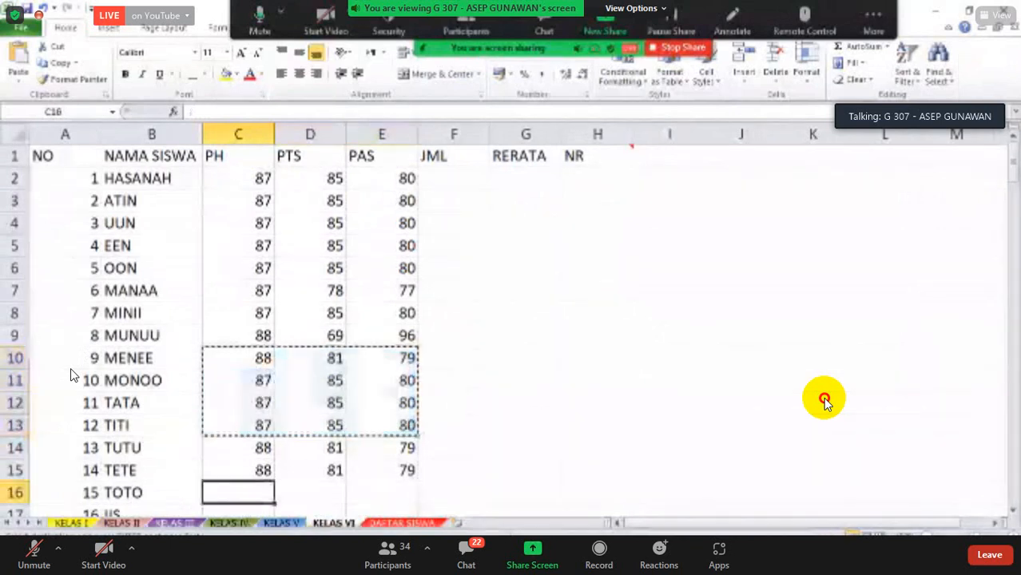
key("ctrl+v")
Enter student number 19's scores in row 20 as PH 67, PTS 76 and PAS 77
key("Down")
key("Down")
key("Down")
key("Down")
key("Down")
key("Down")
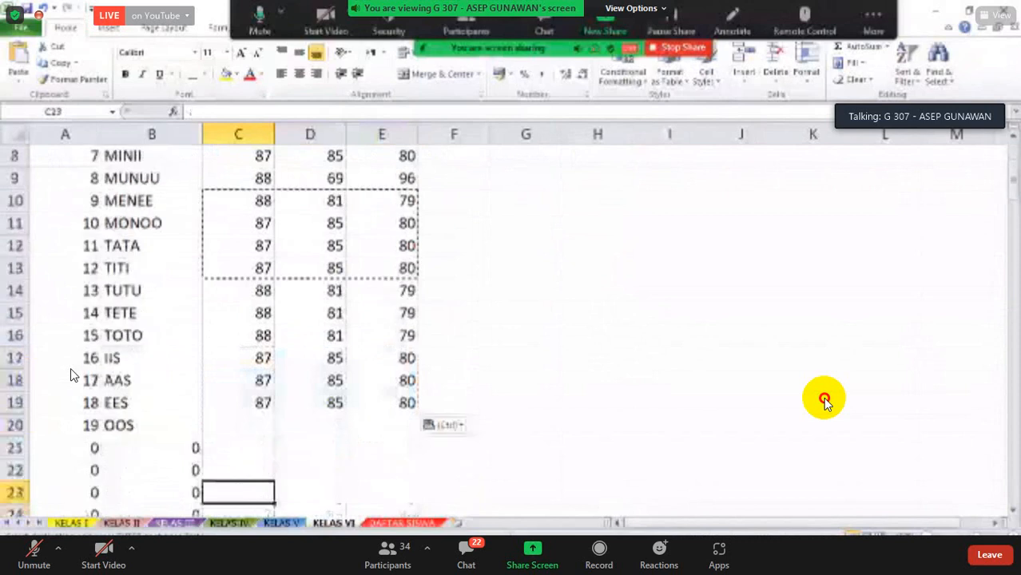
key("Up")
key("Up")
key("Up")
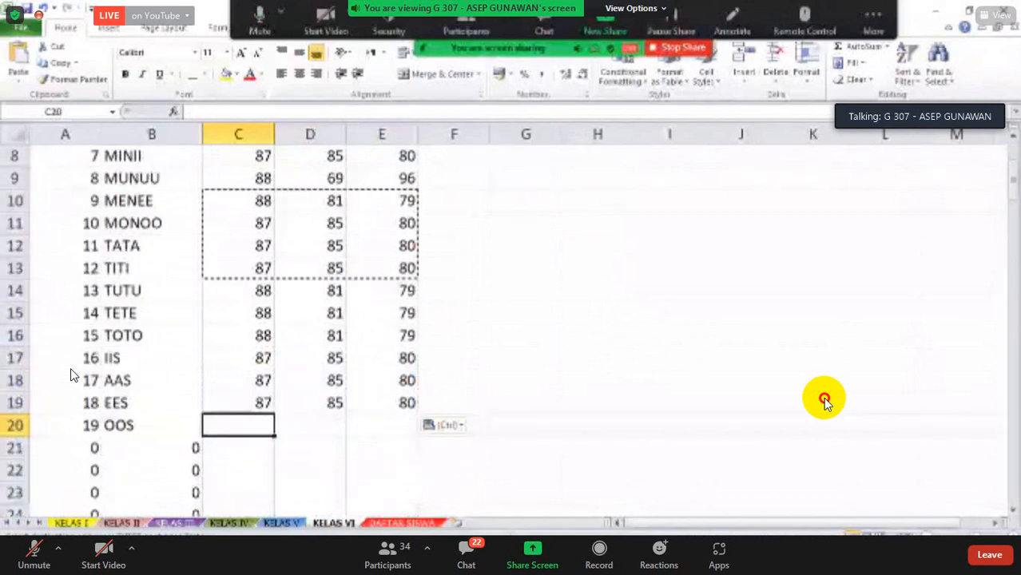
key("Up")
key("Up")
key("Down")
key("Down")
type("67")
key("Tab")
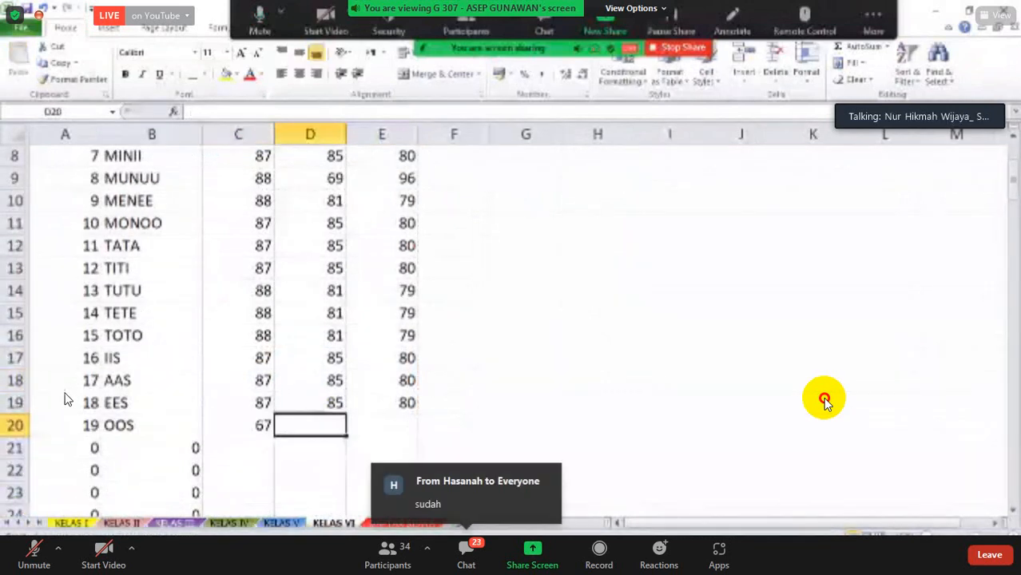
type("76")
key("Tab")
type("77")
key("Tab")
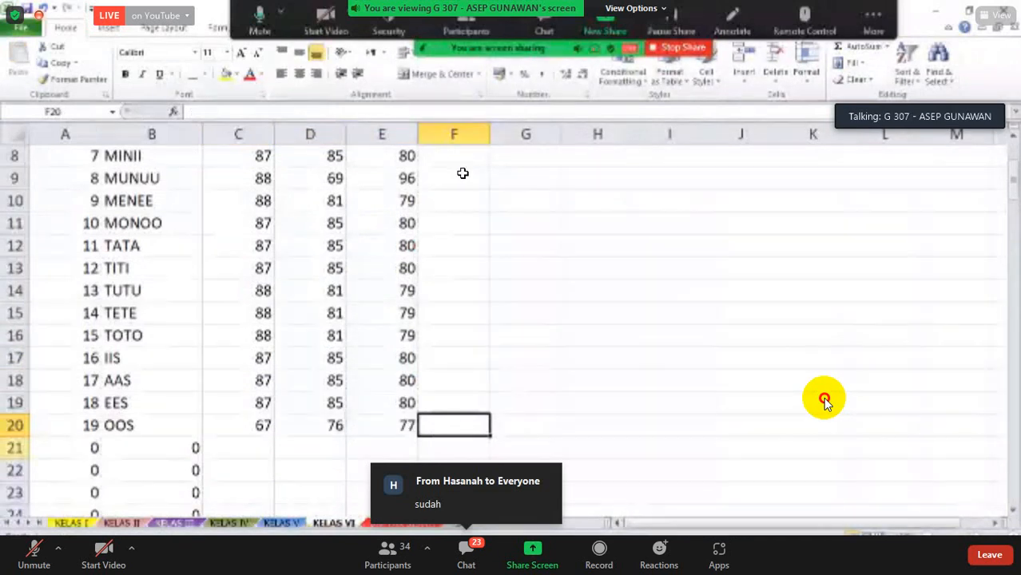
left_click_drag(14, 448, 14, 471)
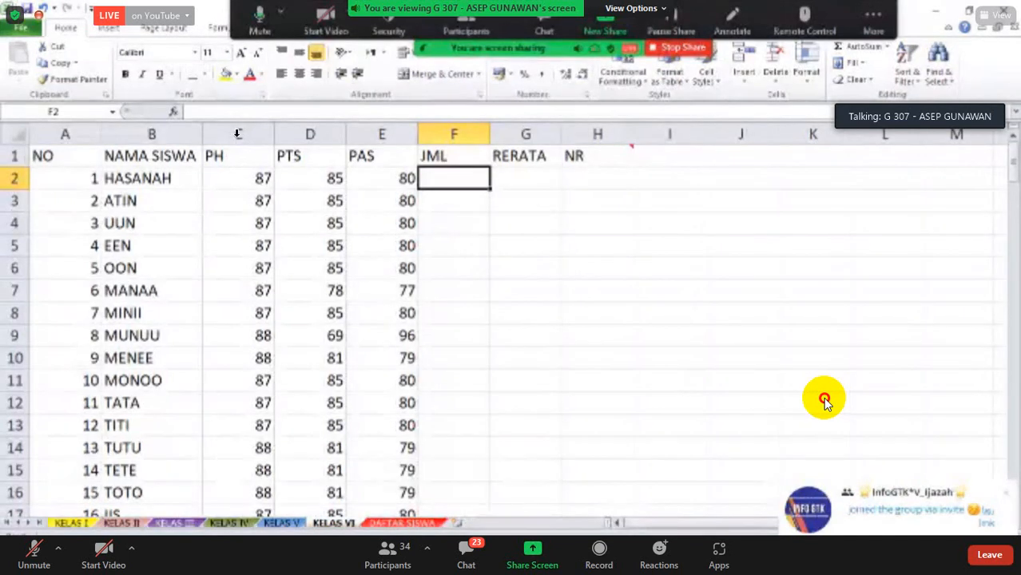
type("61")
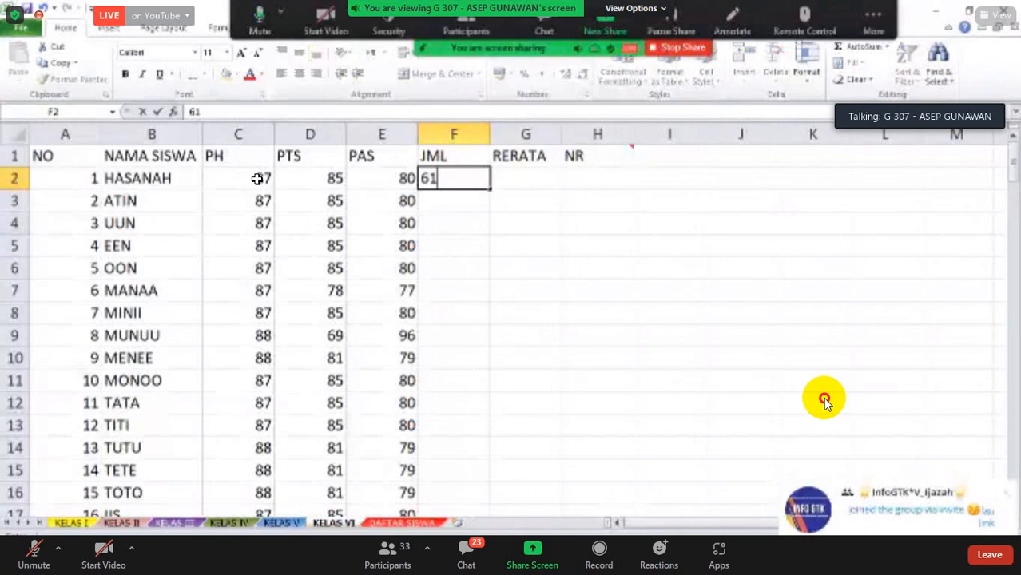
key("BackSpace")
key("BackSpace")
type("160")
key("Tab")
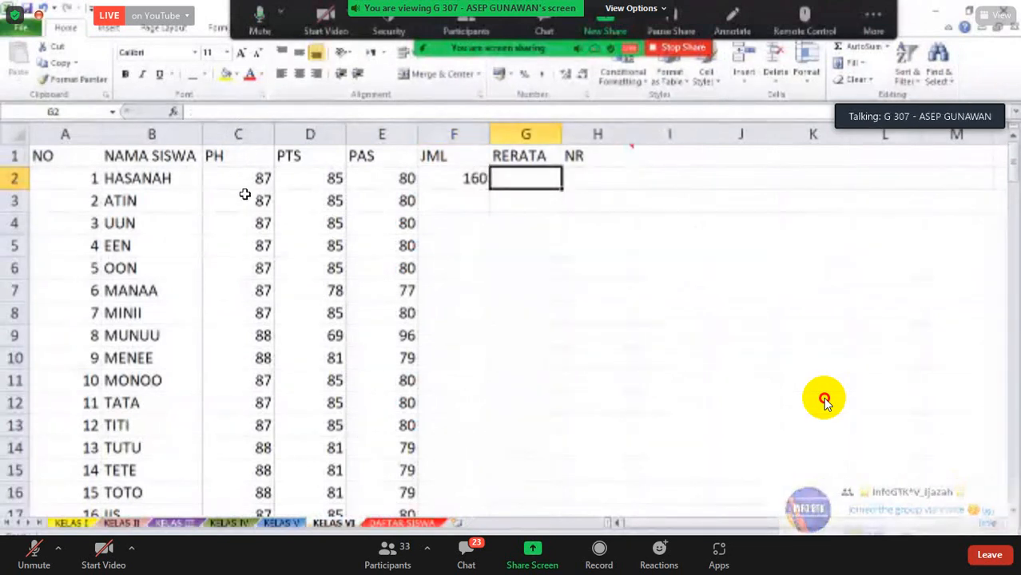
key("Left")
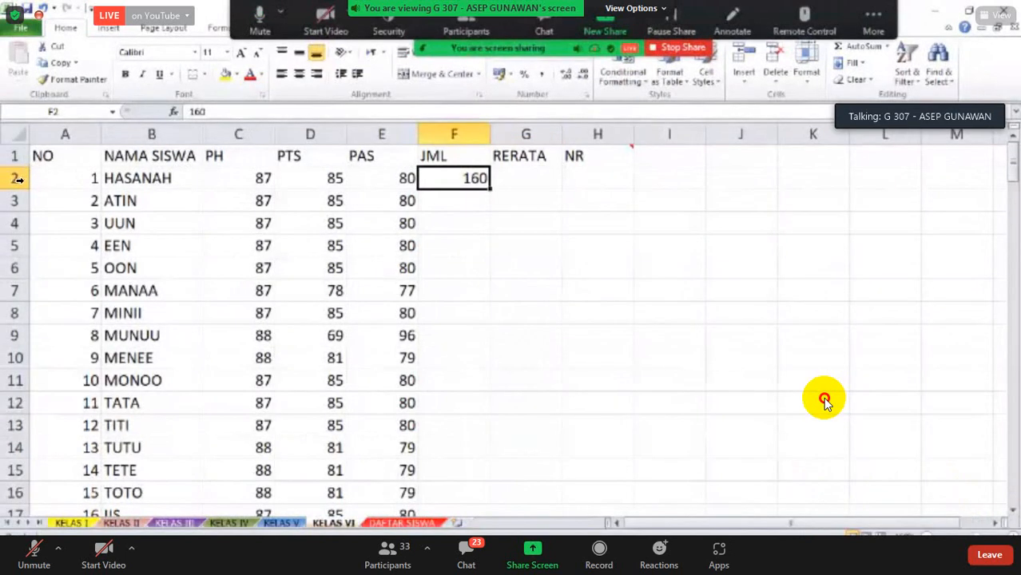
key("Delete")
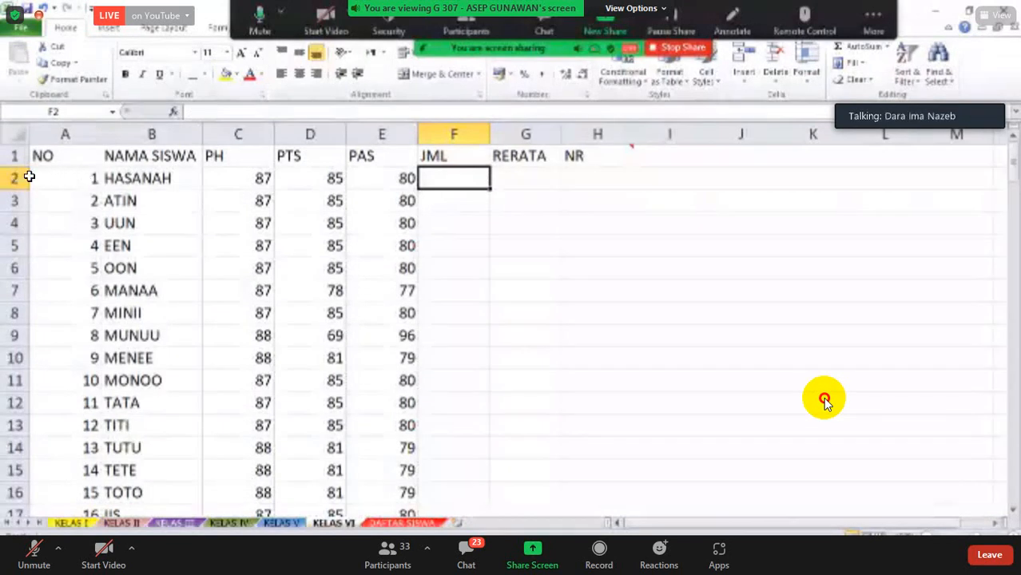
Try totalling the first student's PH, PTS and PAS scores in F2 with =C2+D2+E2, and clear the cell
type("=")
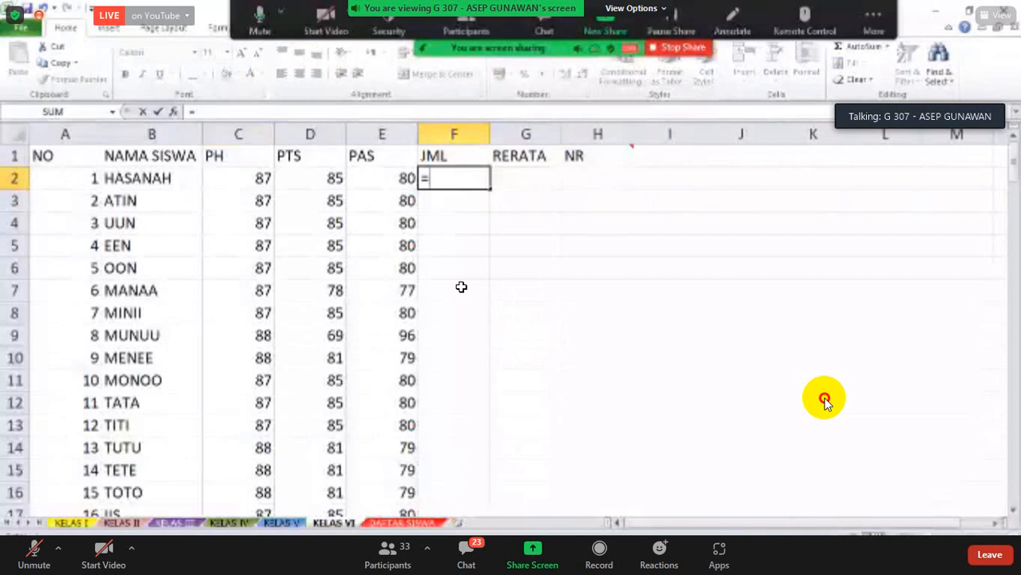
type("C")
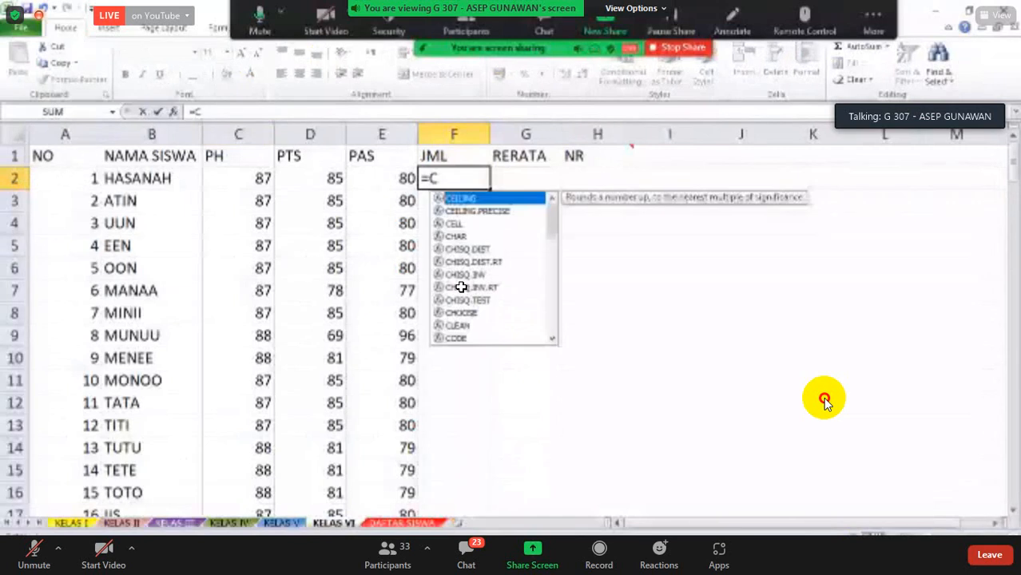
type("2")
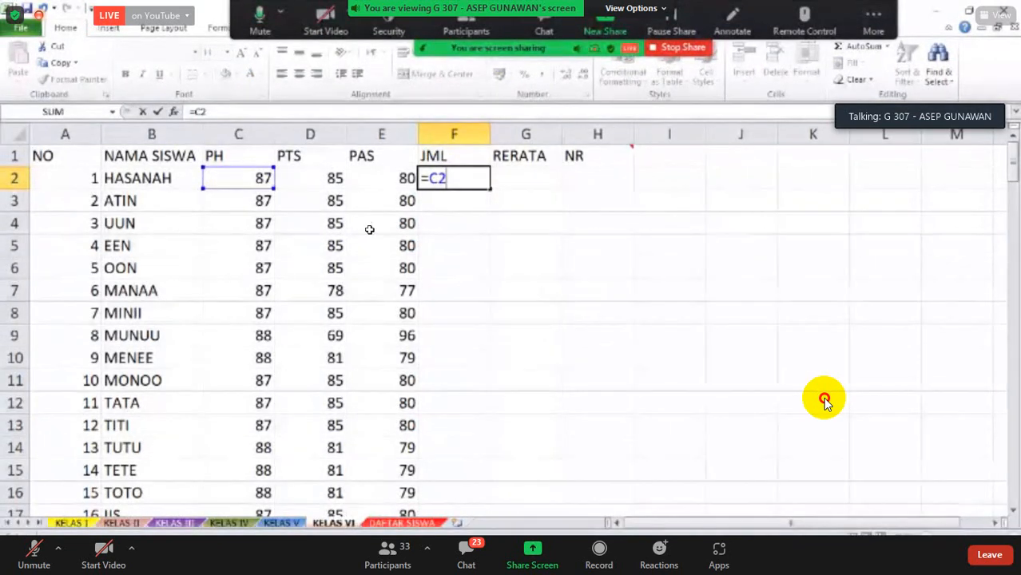
type("+")
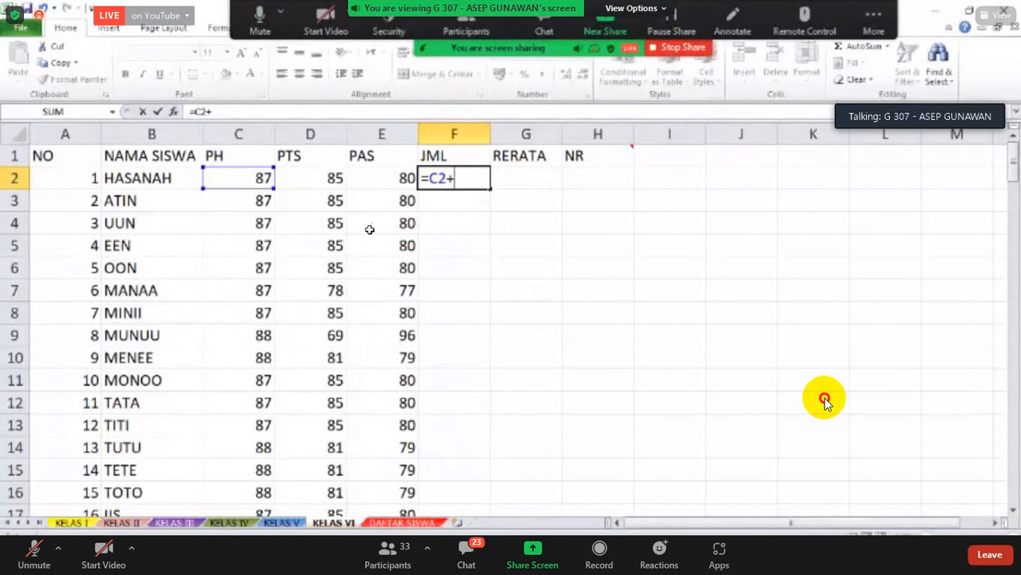
type("D2+")
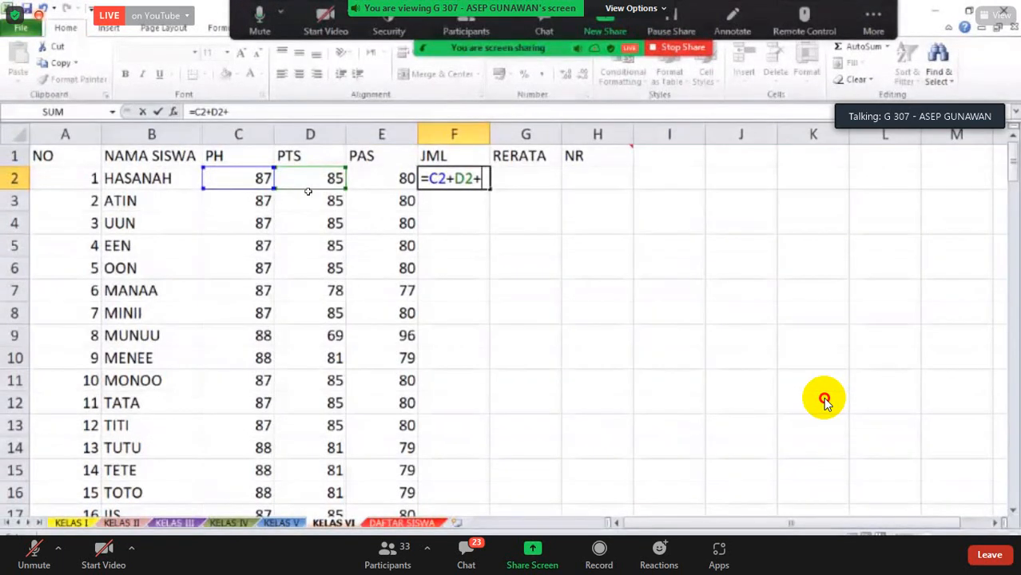
type("E2")
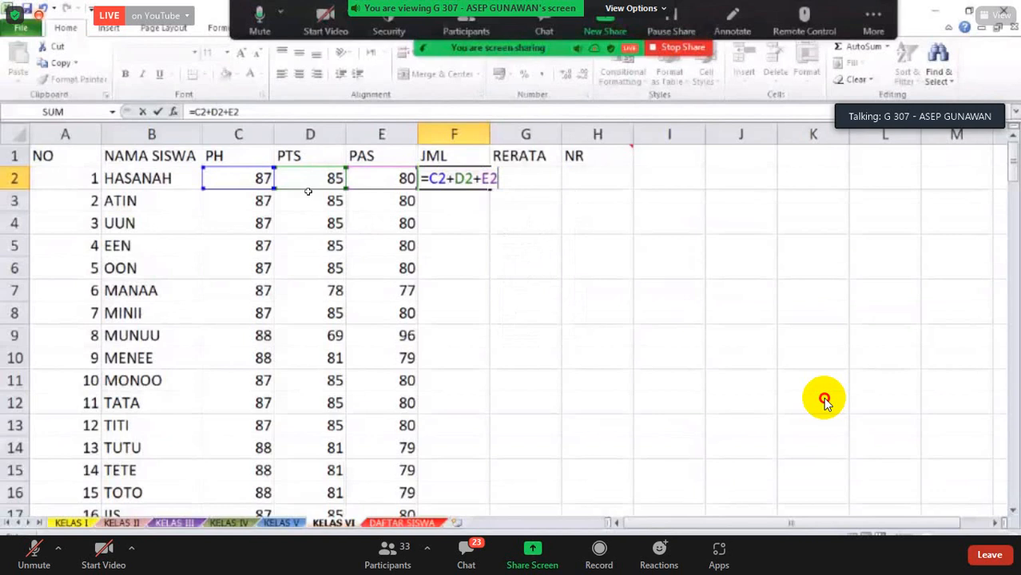
key("Return")
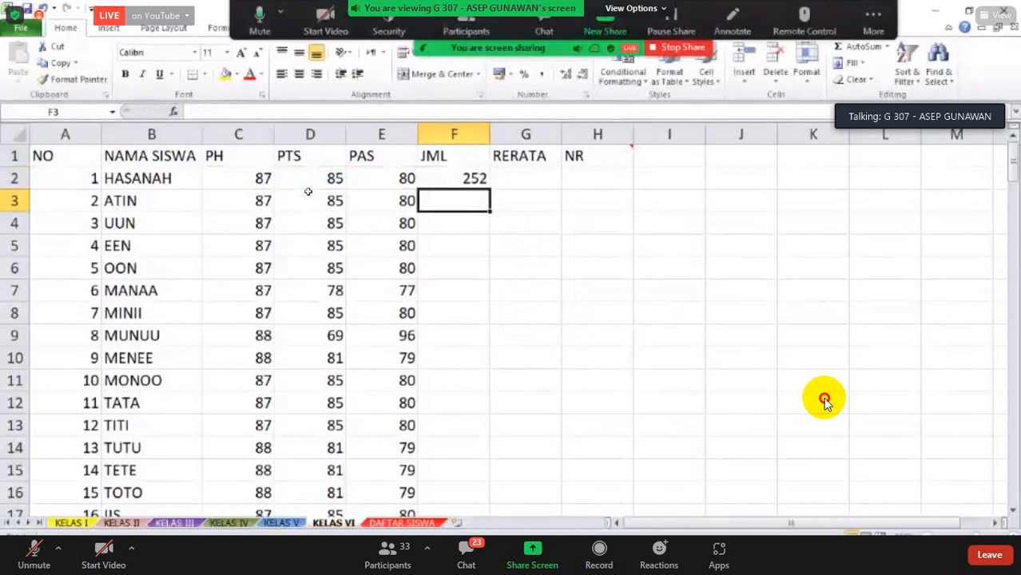
key("Up")
key("Delete")
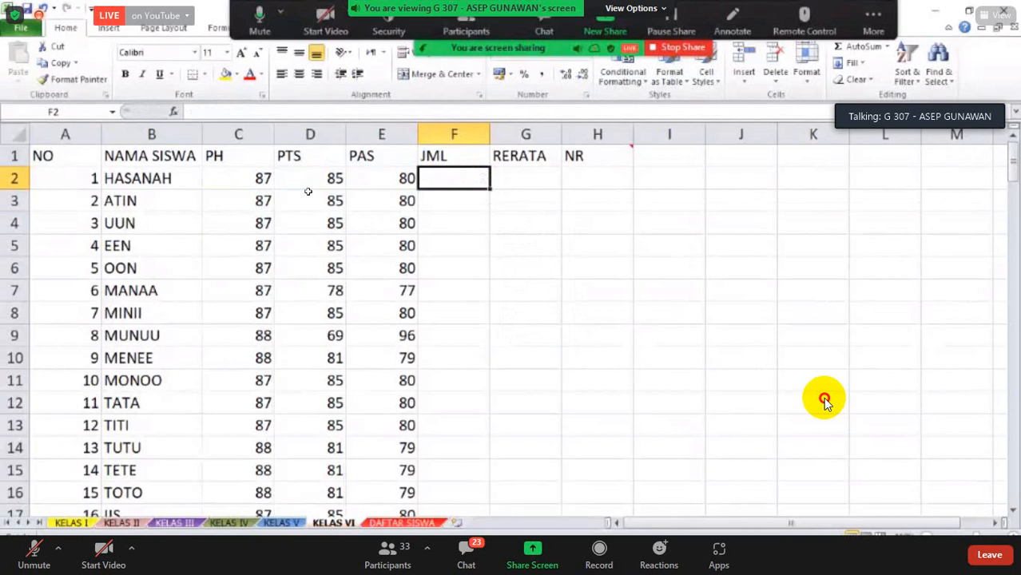